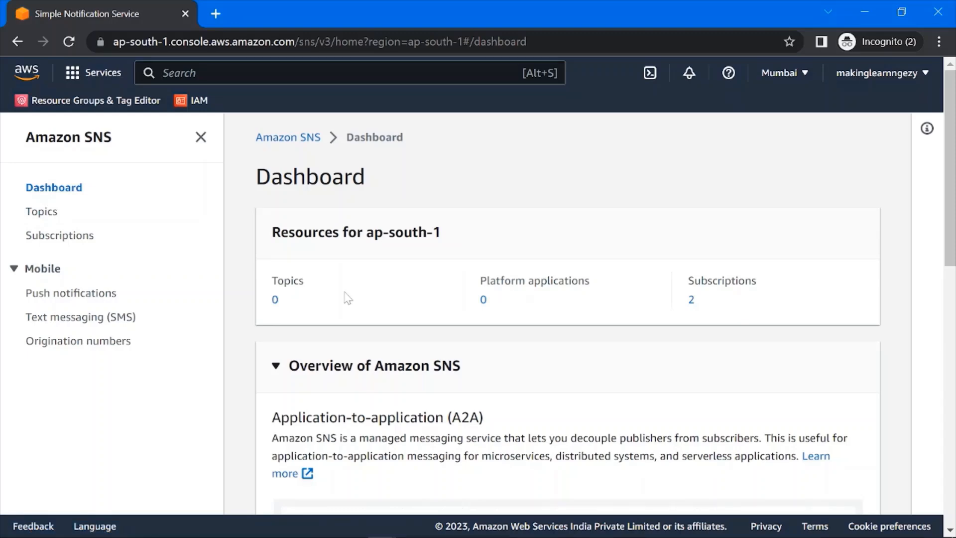
- Start a new SNS topic and set its type to Standard
{"action": "left_click", "coordinate": [48, 218]}
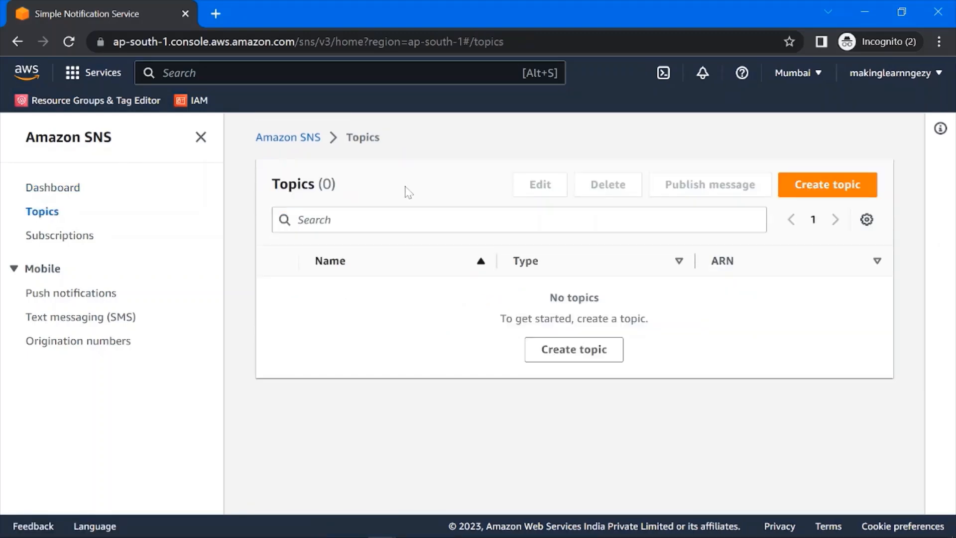
{"action": "left_click", "coordinate": [805, 188]}
{"action": "scroll", "coordinate": [209, 285], "scroll_direction": "down", "scroll_amount": 4}
{"action": "scroll", "coordinate": [298, 284], "scroll_direction": "up", "scroll_amount": 3}
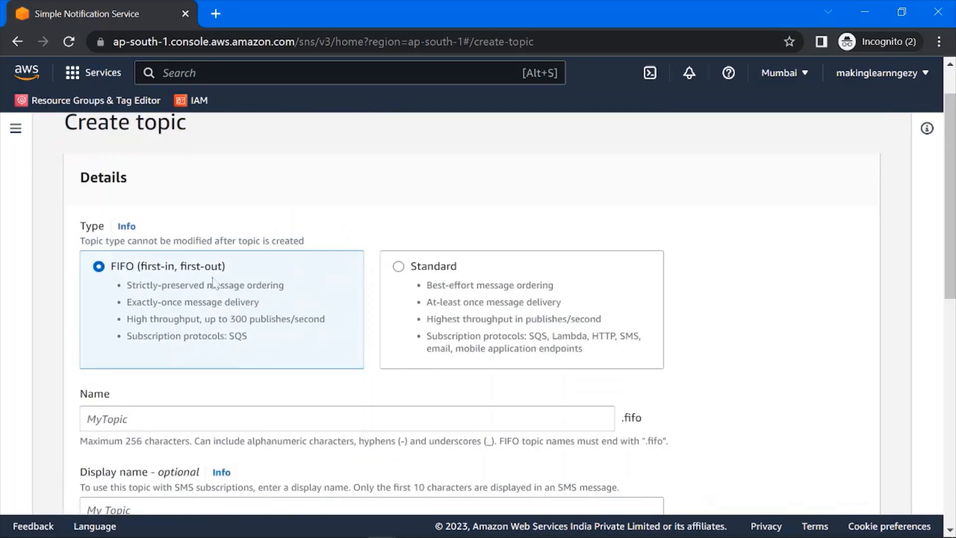
{"action": "left_click", "coordinate": [400, 269]}
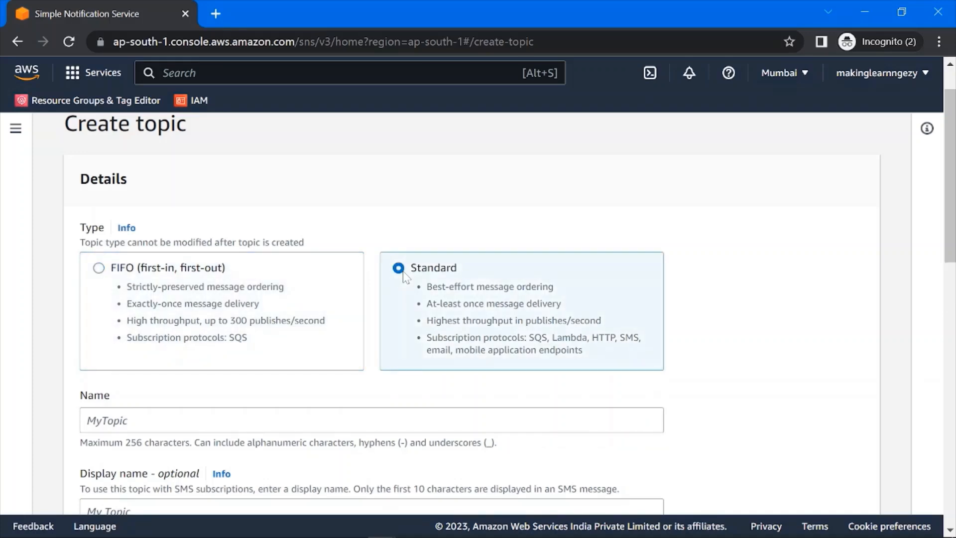
- Name the topic makinglearnngezy_sns, copying the name from the note in Notepad++
{"action": "scroll", "coordinate": [457, 277], "scroll_direction": "down", "scroll_amount": 3}
{"action": "left_click", "coordinate": [371, 235]}
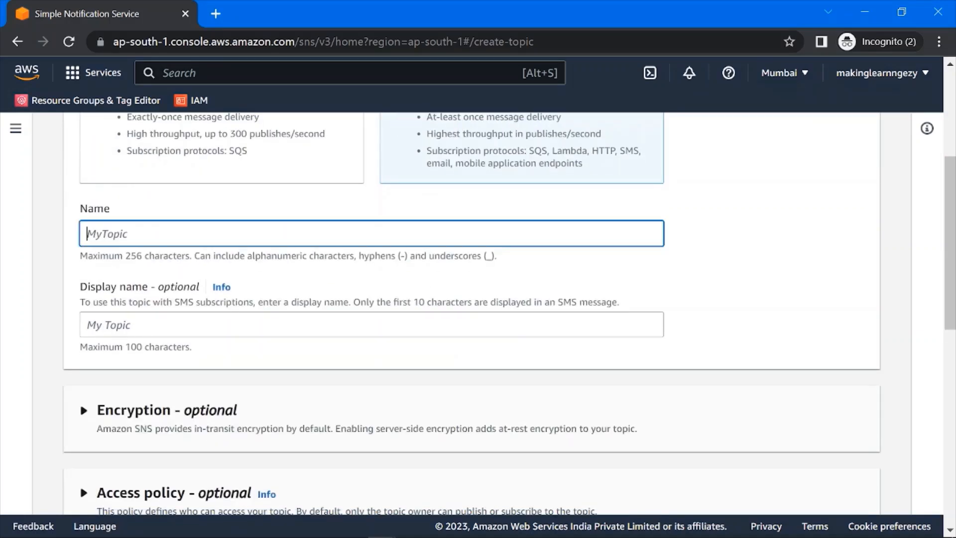
{"action": "key", "text": "alt+Tab"}
{"action": "left_click_drag", "start_coordinate": [207, 104], "coordinate": [48, 104]}
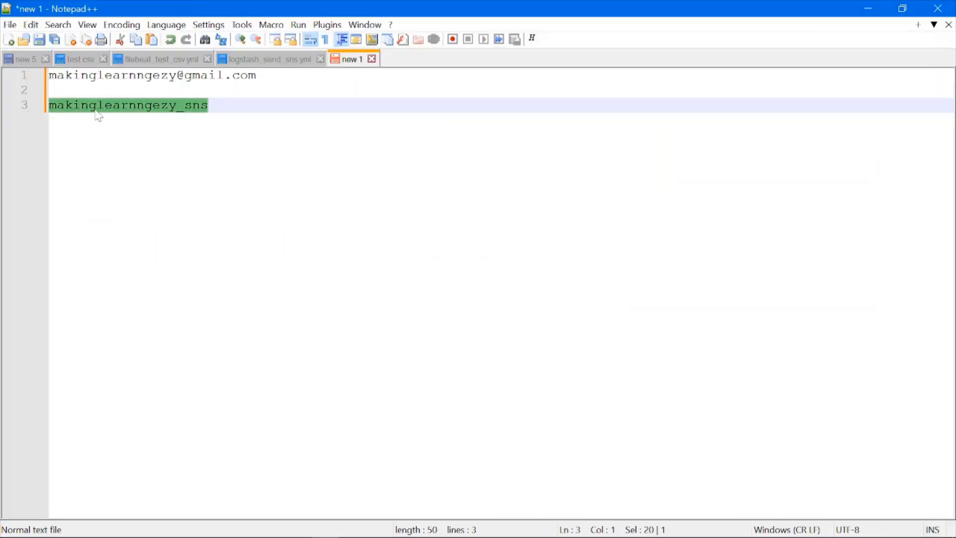
{"action": "right_click", "coordinate": [129, 111]}
{"action": "left_click", "coordinate": [155, 129]}
{"action": "key", "text": "alt+Tab"}
{"action": "key", "text": "ctrl+v"}
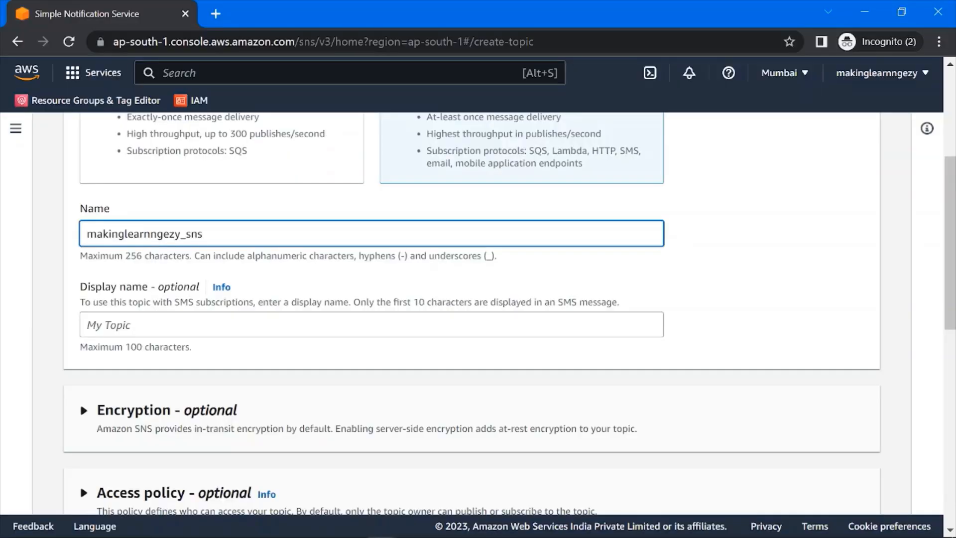
- Set the topic's display name to makinglearnngezy_sns and create the topic with the optional settings left at their defaults
{"action": "left_click", "coordinate": [292, 325]}
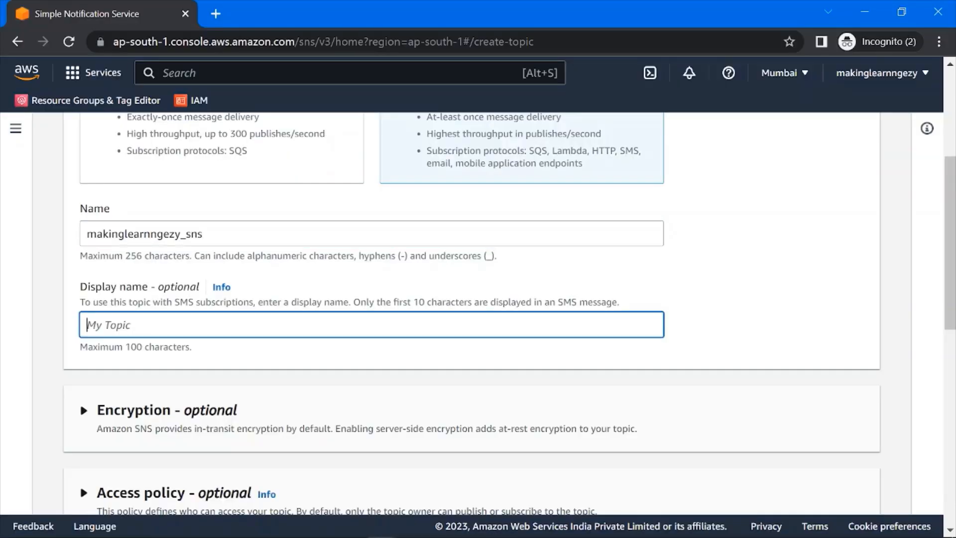
{"action": "key", "text": "ctrl+v"}
{"action": "left_click", "coordinate": [683, 284]}
{"action": "left_click_drag", "start_coordinate": [203, 325], "coordinate": [86, 324]}
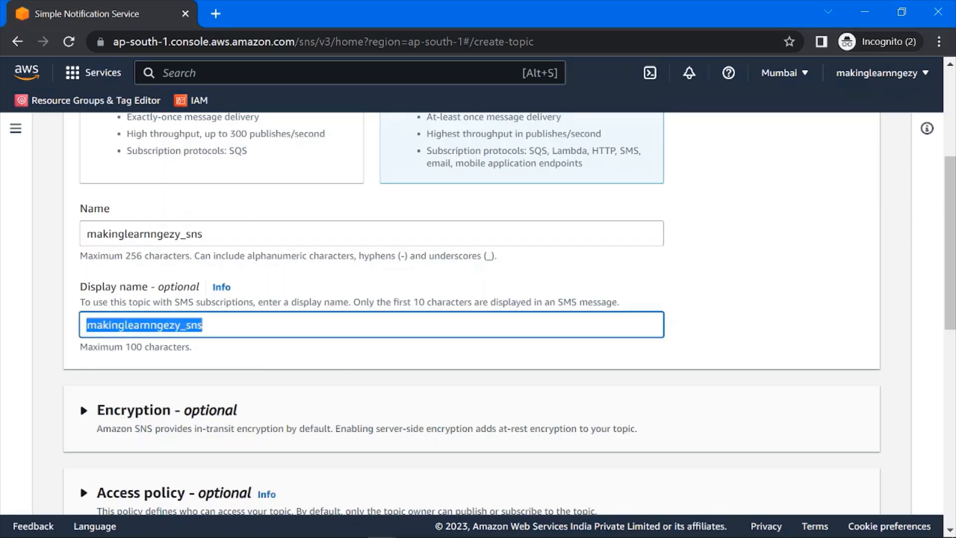
{"action": "scroll", "coordinate": [670, 294], "scroll_direction": "down", "scroll_amount": 10}
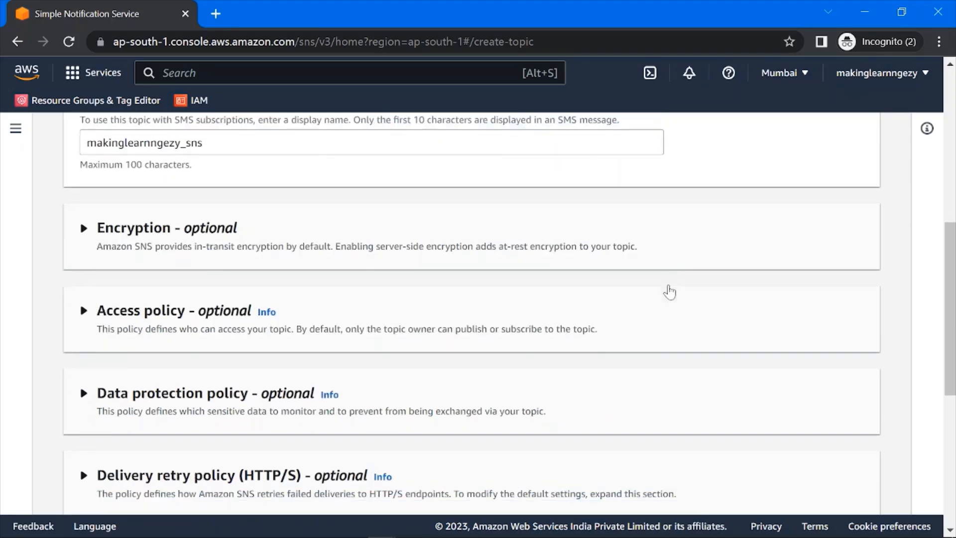
{"action": "scroll", "coordinate": [672, 294], "scroll_direction": "down", "scroll_amount": 2}
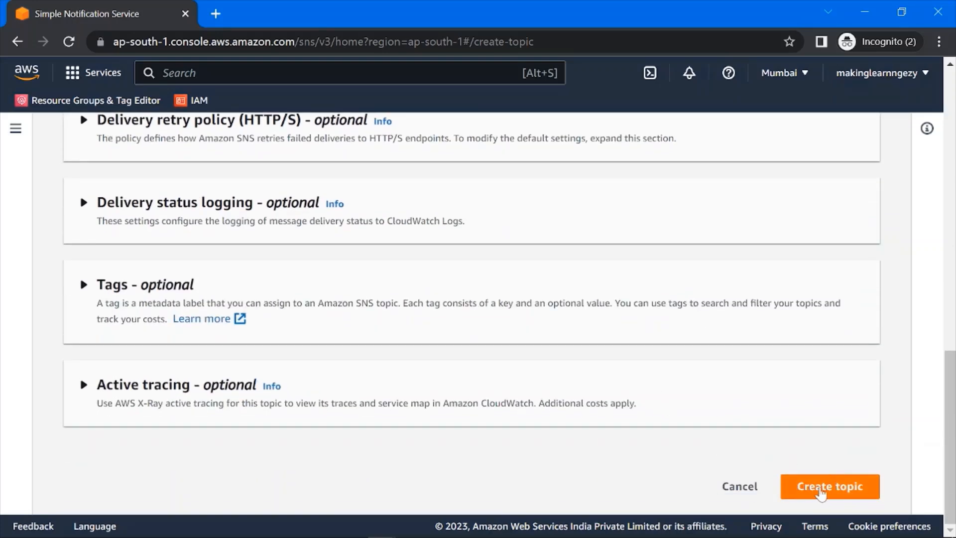
{"action": "left_click", "coordinate": [820, 489]}
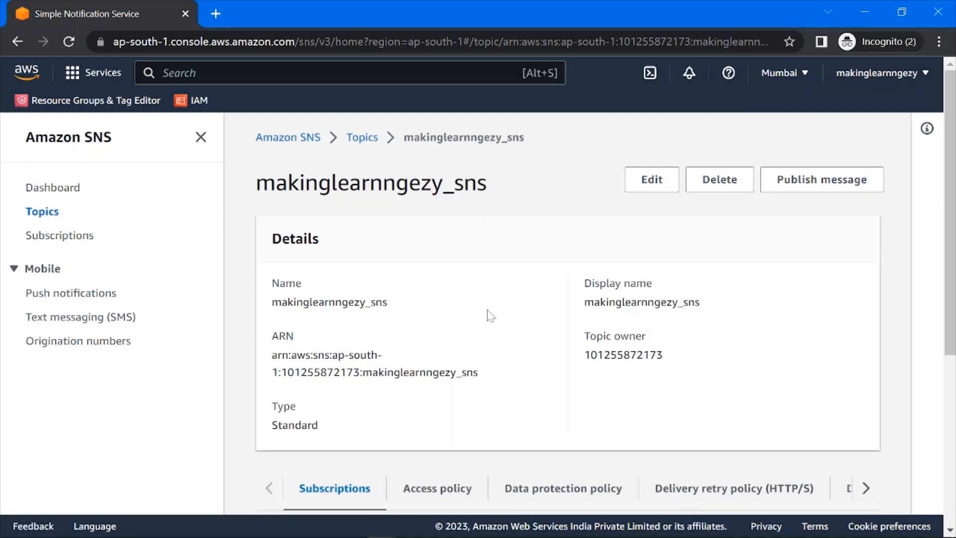
- Start a new subscription for the makinglearnngezy_sns topic and set its protocol to Email
{"action": "scroll", "coordinate": [490, 316], "scroll_direction": "down", "scroll_amount": 3}
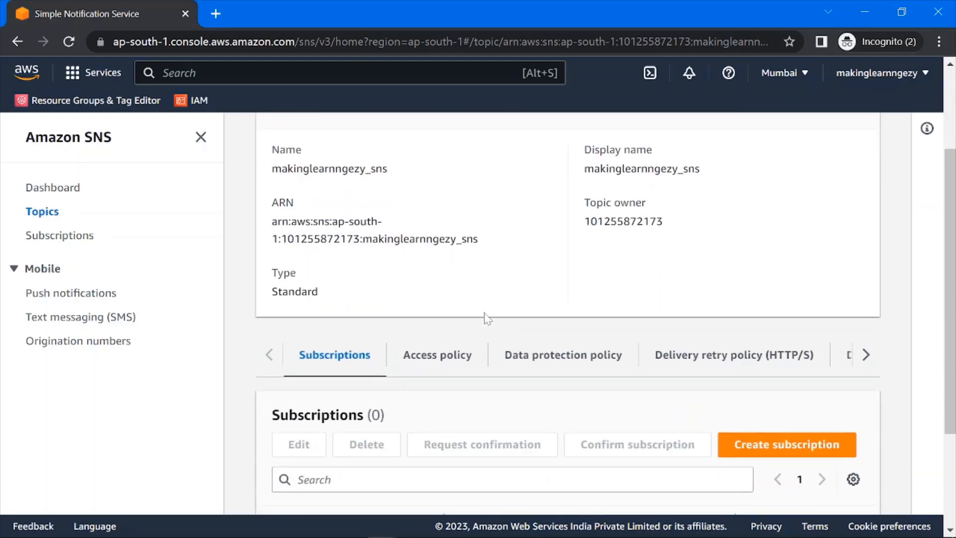
{"action": "scroll", "coordinate": [487, 318], "scroll_direction": "up", "scroll_amount": 3}
{"action": "scroll", "coordinate": [487, 316], "scroll_direction": "down", "scroll_amount": 5}
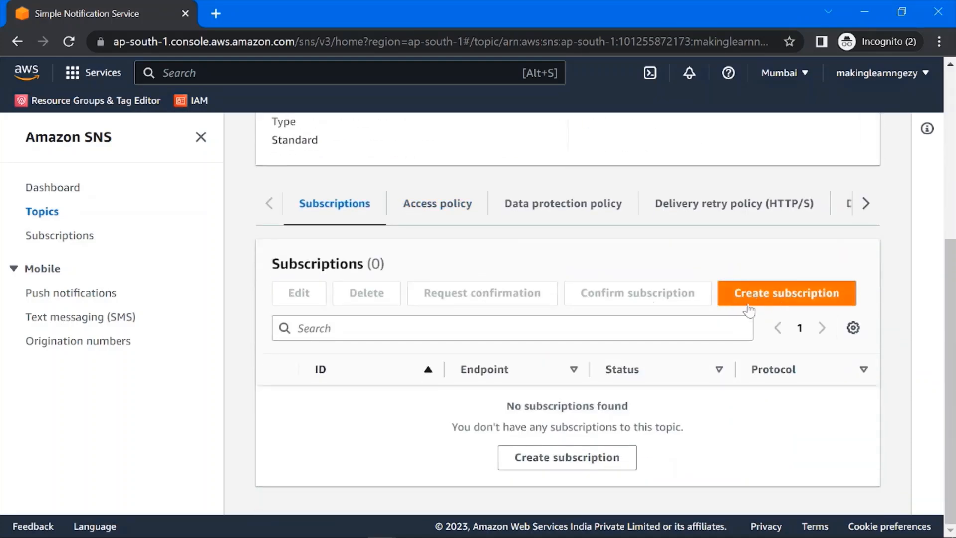
{"action": "left_click", "coordinate": [769, 299]}
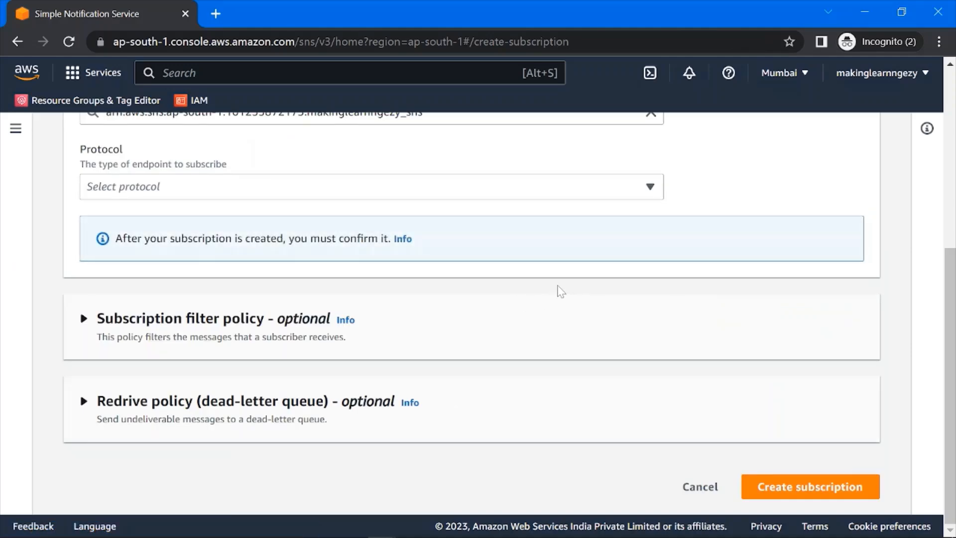
{"action": "scroll", "coordinate": [257, 215], "scroll_direction": "up", "scroll_amount": 2}
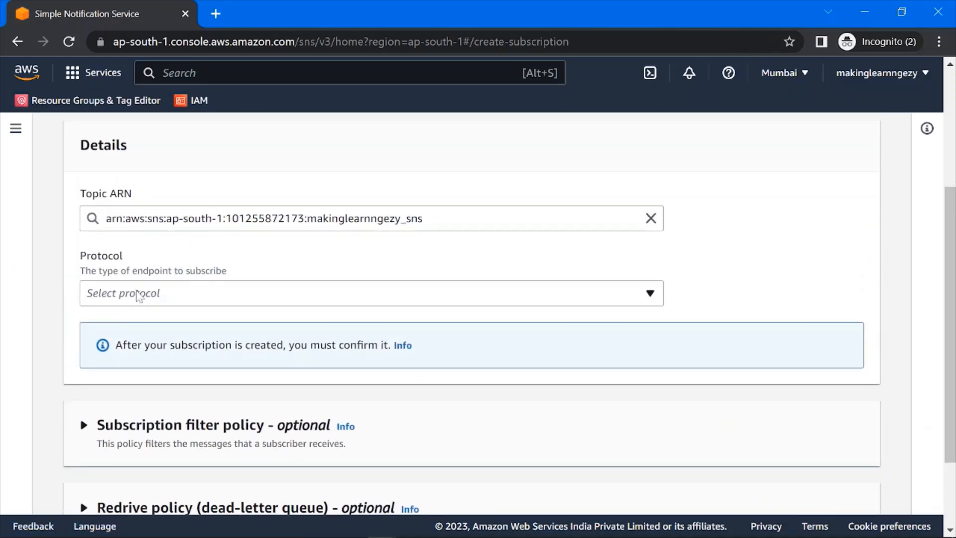
{"action": "left_click", "coordinate": [228, 294]}
{"action": "scroll", "coordinate": [279, 399], "scroll_direction": "down", "scroll_amount": 1}
{"action": "scroll", "coordinate": [216, 383], "scroll_direction": "up", "scroll_amount": 1}
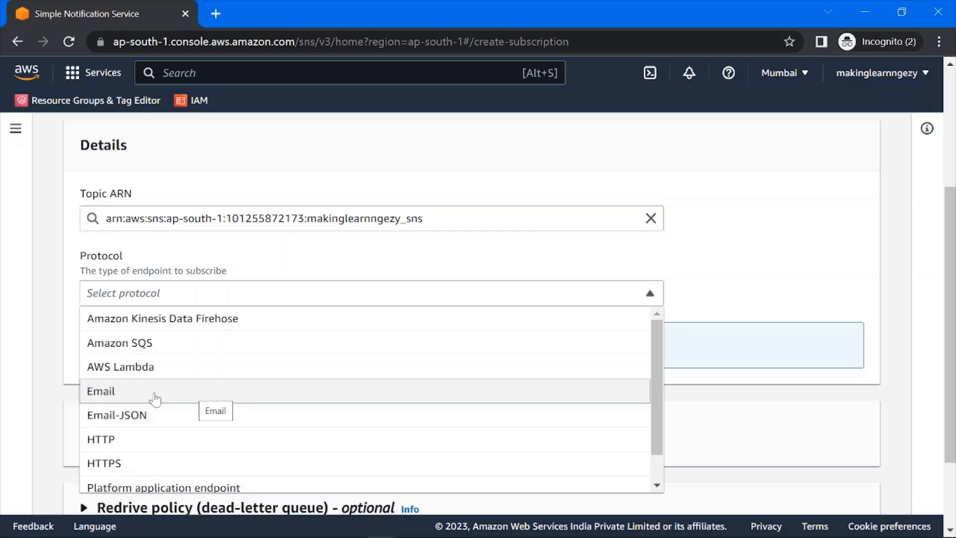
{"action": "left_click", "coordinate": [128, 397]}
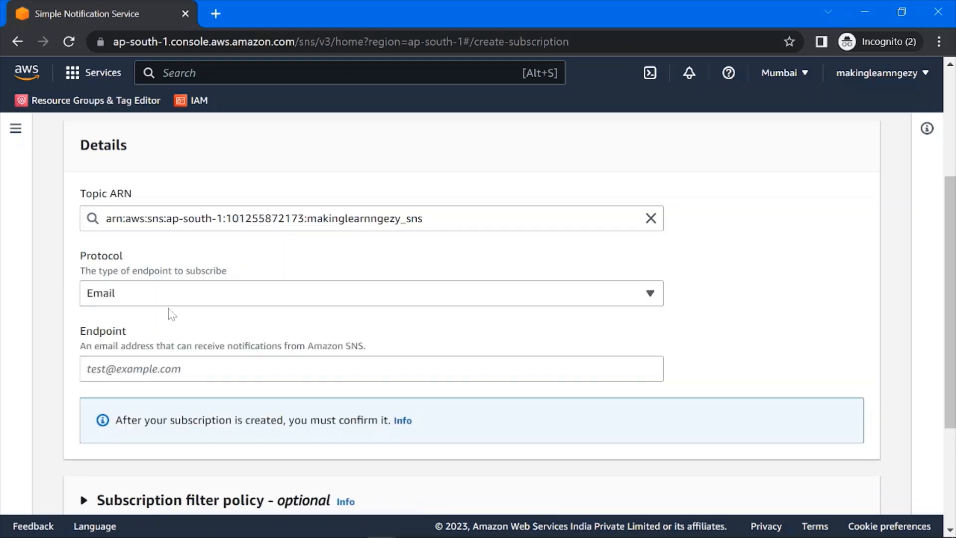
- Copy the recipient's e-mail address from the Notepad++ note into the subscription endpoint and create the subscription
{"action": "left_click", "coordinate": [272, 368]}
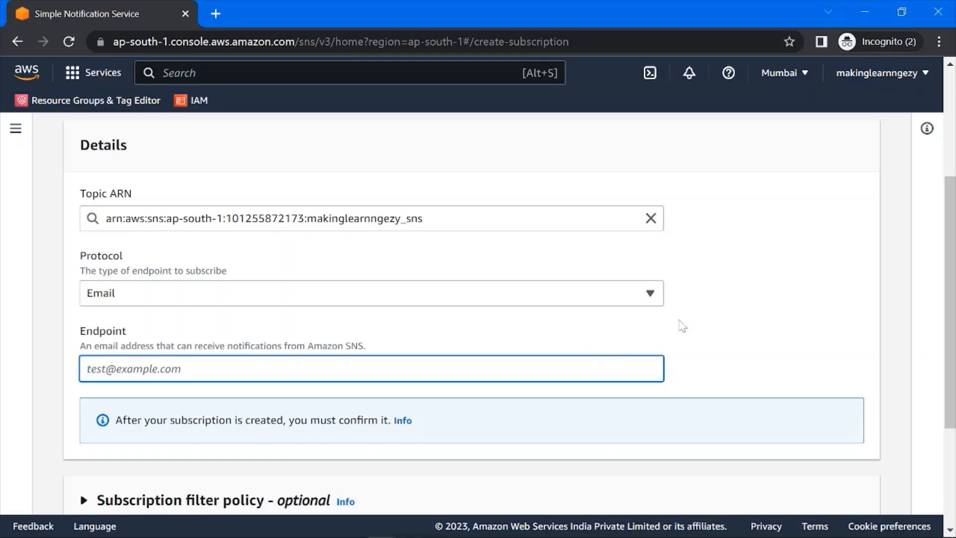
{"action": "key", "text": "alt+Tab"}
{"action": "left_click_drag", "start_coordinate": [256, 75], "coordinate": [63, 78]}
{"action": "right_click", "coordinate": [148, 86]}
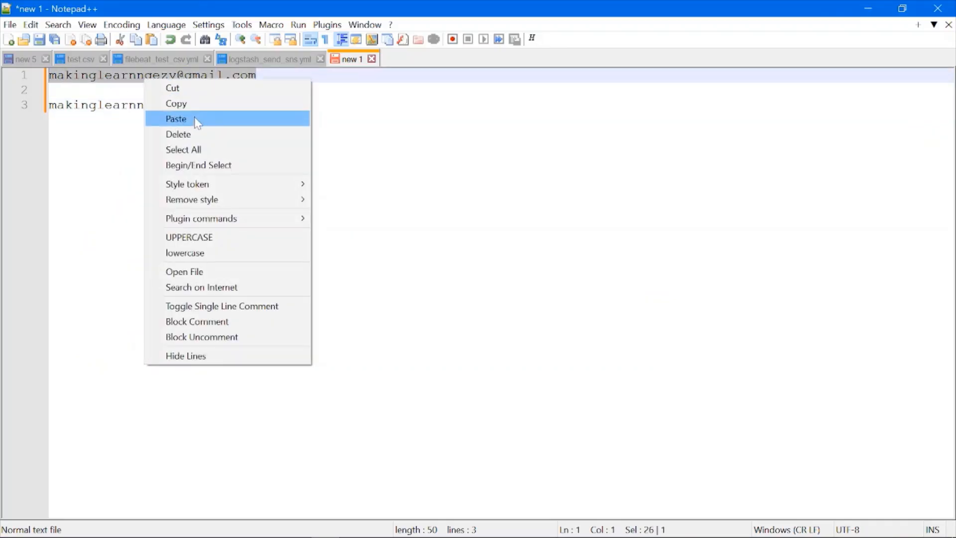
{"action": "left_click", "coordinate": [196, 102]}
{"action": "key", "text": "alt+Tab"}
{"action": "key", "text": "ctrl+v"}
{"action": "left_click", "coordinate": [758, 334]}
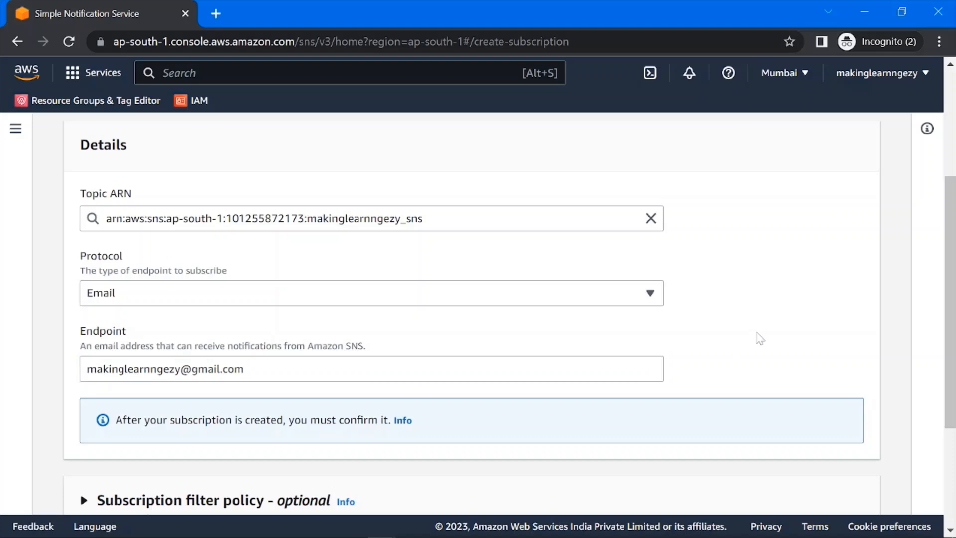
{"action": "scroll", "coordinate": [757, 336], "scroll_direction": "down", "scroll_amount": 4}
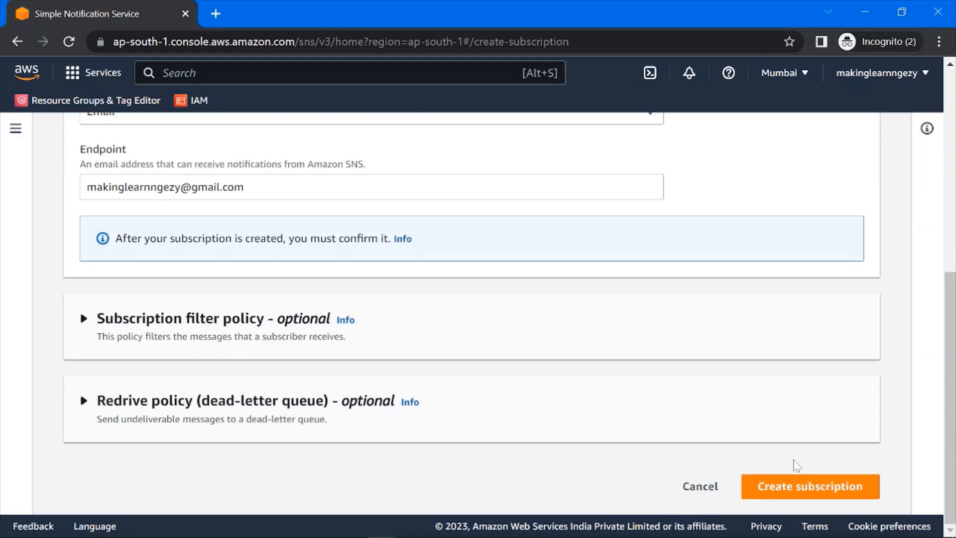
{"action": "left_click", "coordinate": [795, 491]}
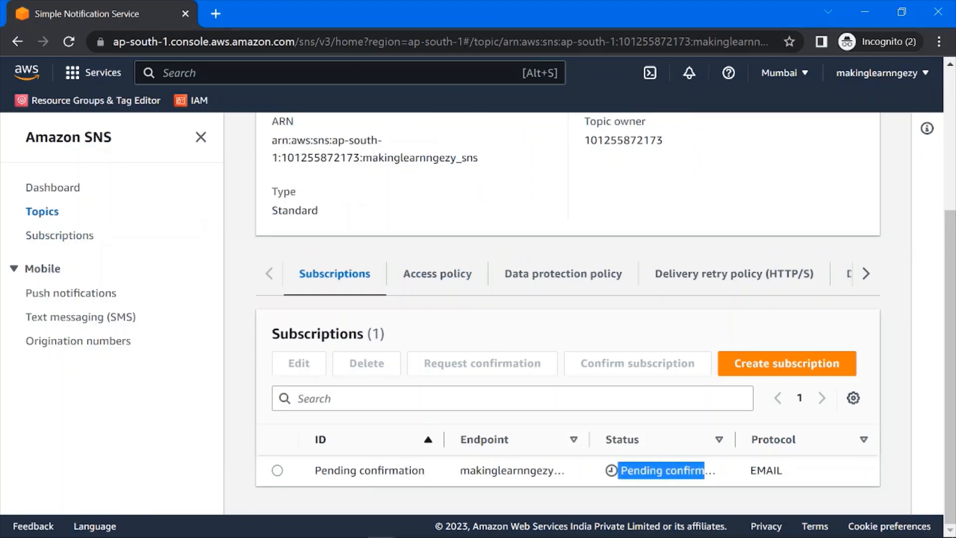
- Request confirmation for the pending e-mail subscription of the topic
{"action": "left_click", "coordinate": [277, 470]}
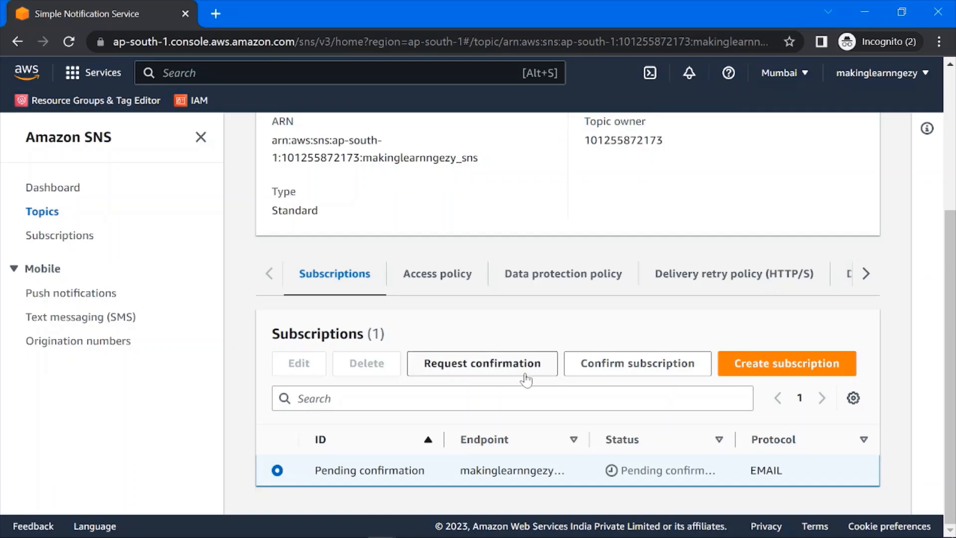
{"action": "left_click", "coordinate": [473, 371]}
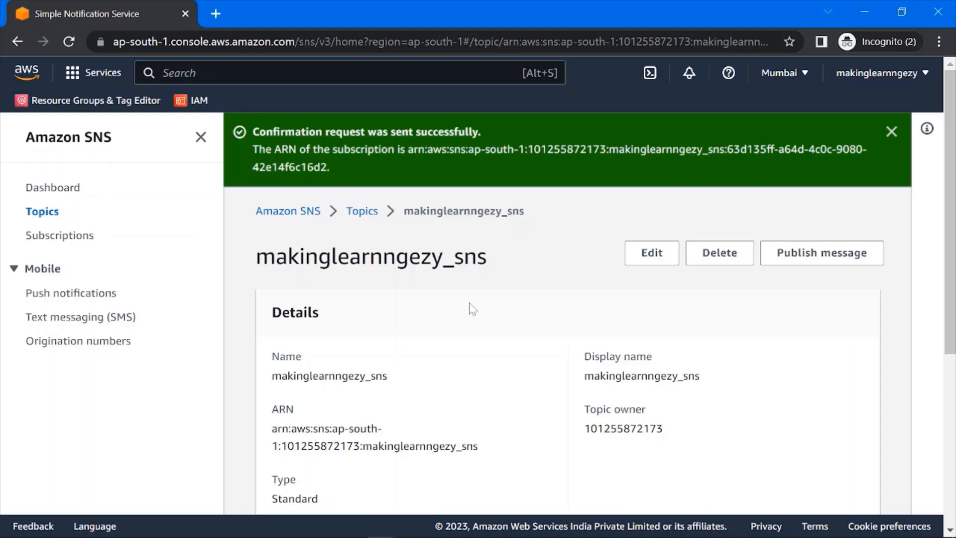
{"action": "scroll", "coordinate": [592, 398], "scroll_direction": "down", "scroll_amount": 5}
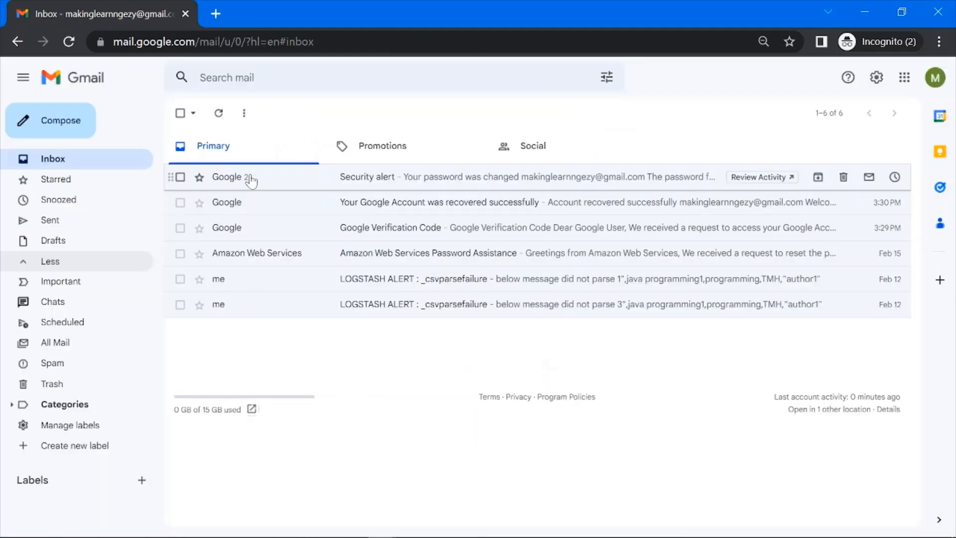
- In Gmail, open the AWS subscription confirmation message in Spam and copy the newest Confirm subscription link's address
{"action": "left_click", "coordinate": [218, 118]}
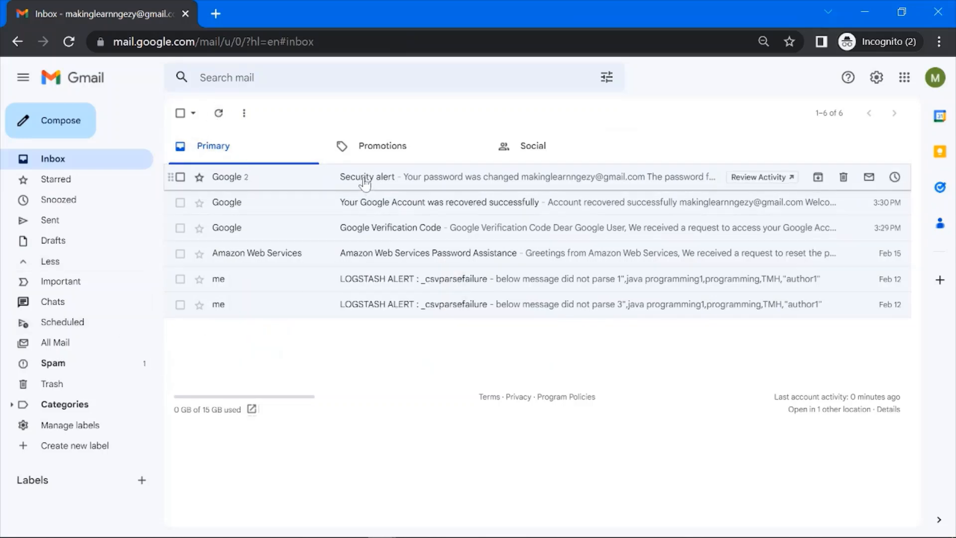
{"action": "left_click", "coordinate": [69, 368]}
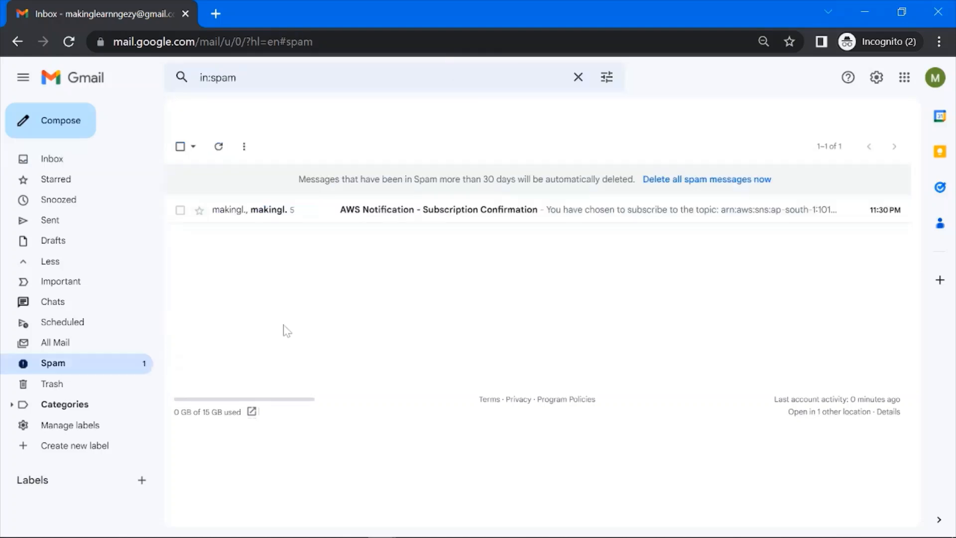
{"action": "left_click", "coordinate": [377, 215]}
{"action": "scroll", "coordinate": [393, 343], "scroll_direction": "down", "scroll_amount": 5}
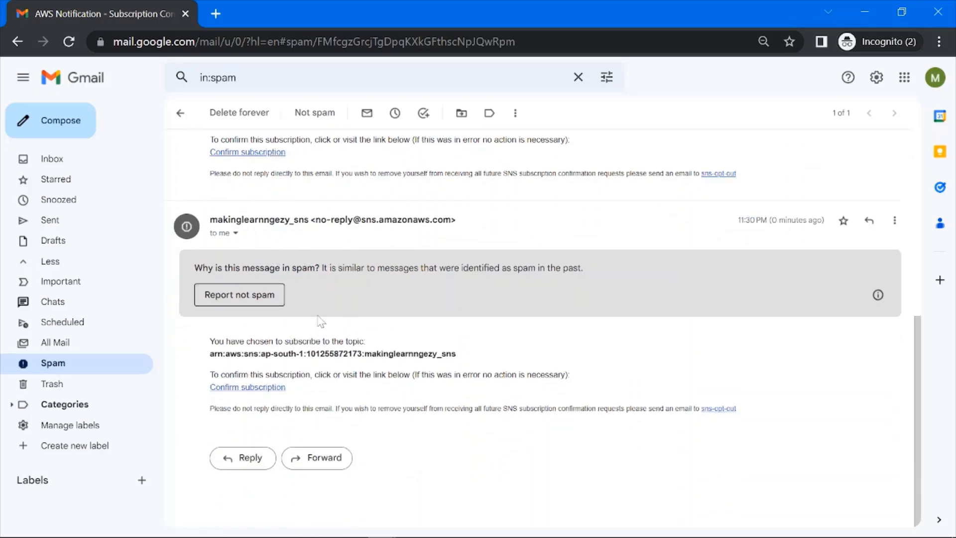
{"action": "right_click", "coordinate": [271, 391]}
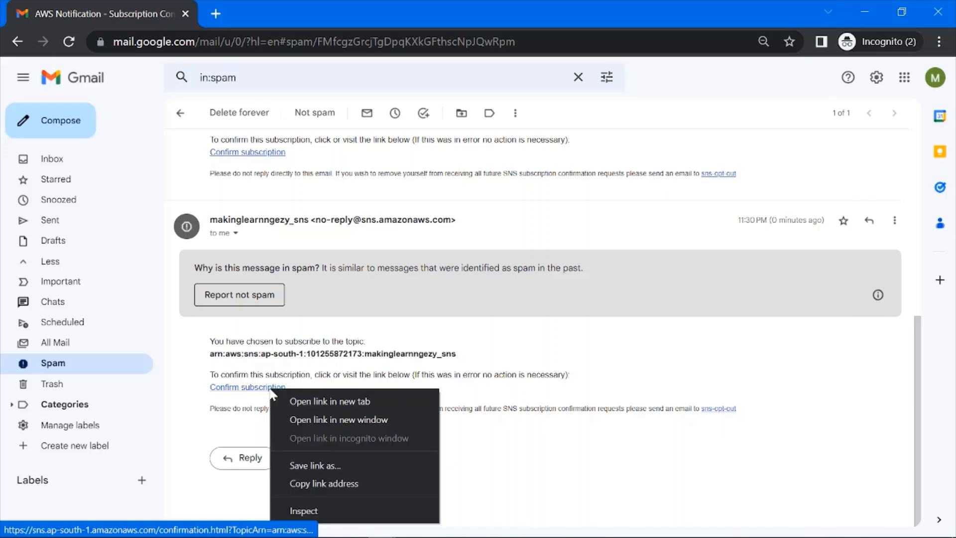
{"action": "left_click", "coordinate": [331, 482]}
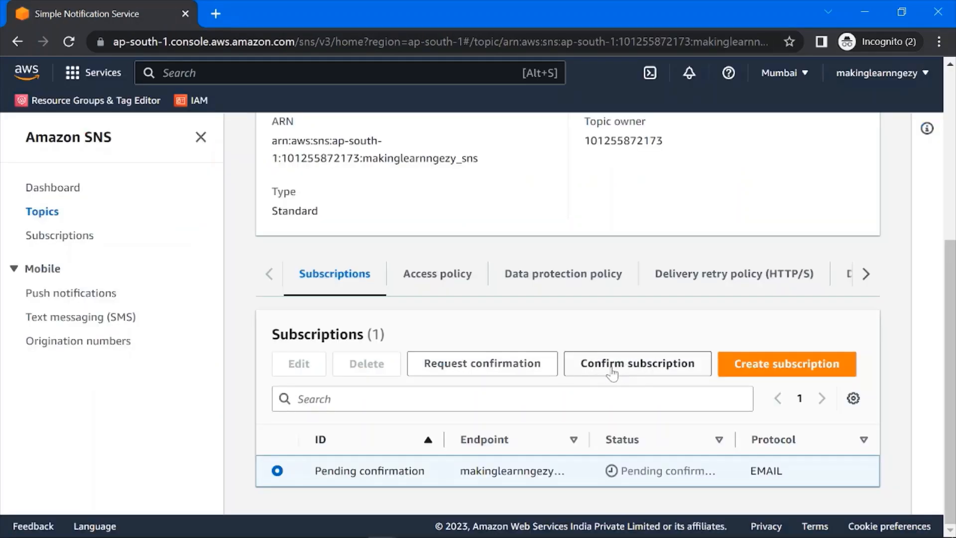
- Confirm the pending subscription in the SNS console using the copied subscription confirmation URL
{"action": "left_click", "coordinate": [624, 371]}
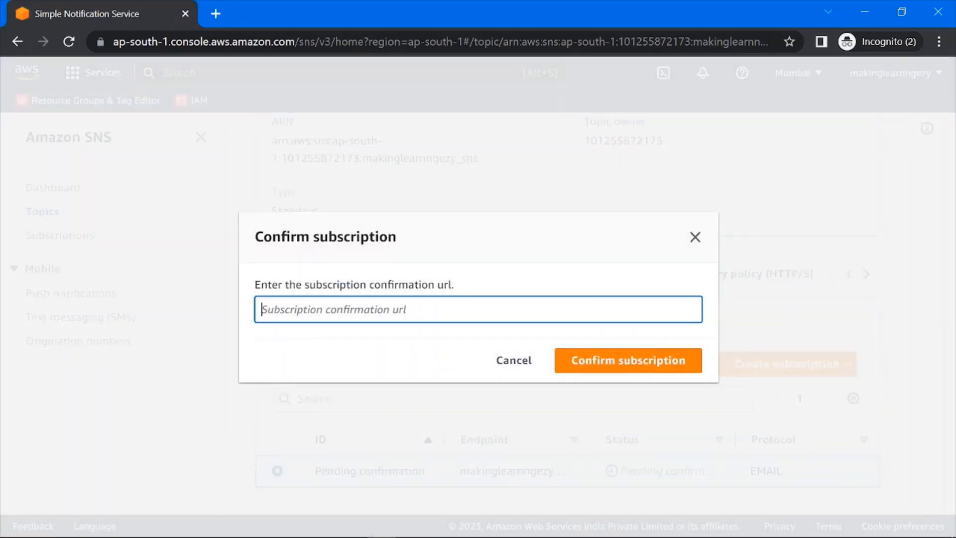
{"action": "key", "text": "ctrl+v"}
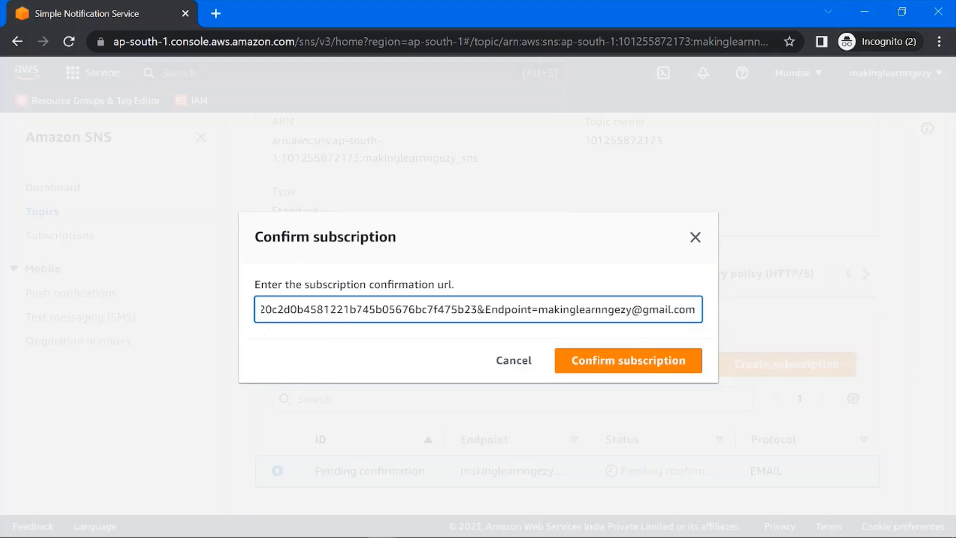
{"action": "left_click", "coordinate": [427, 354]}
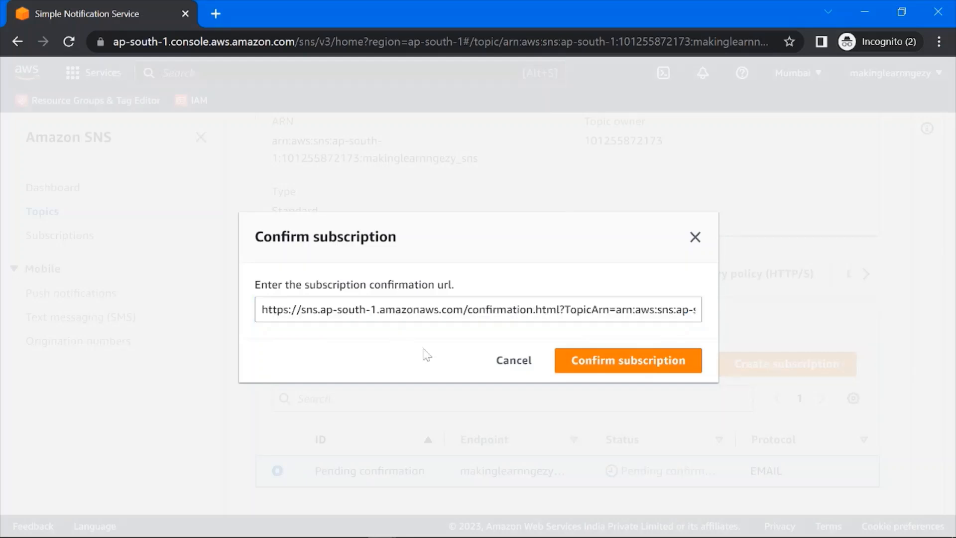
{"action": "left_click", "coordinate": [604, 370]}
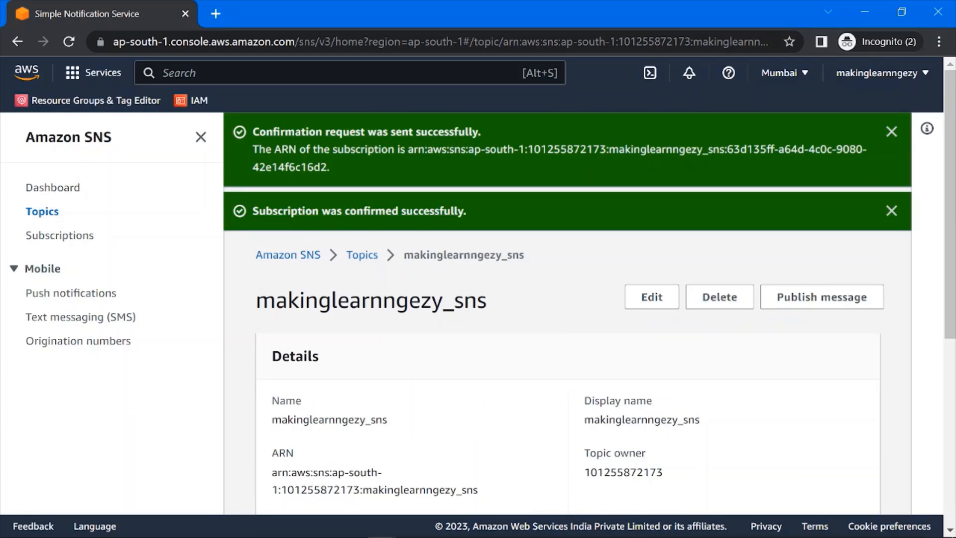
- Switch the topic details to the access policy and back to the subscriptions to check the subscription's status
{"action": "scroll", "coordinate": [697, 224], "scroll_direction": "down", "scroll_amount": 6}
{"action": "left_click", "coordinate": [437, 274]}
{"action": "left_click", "coordinate": [335, 273]}
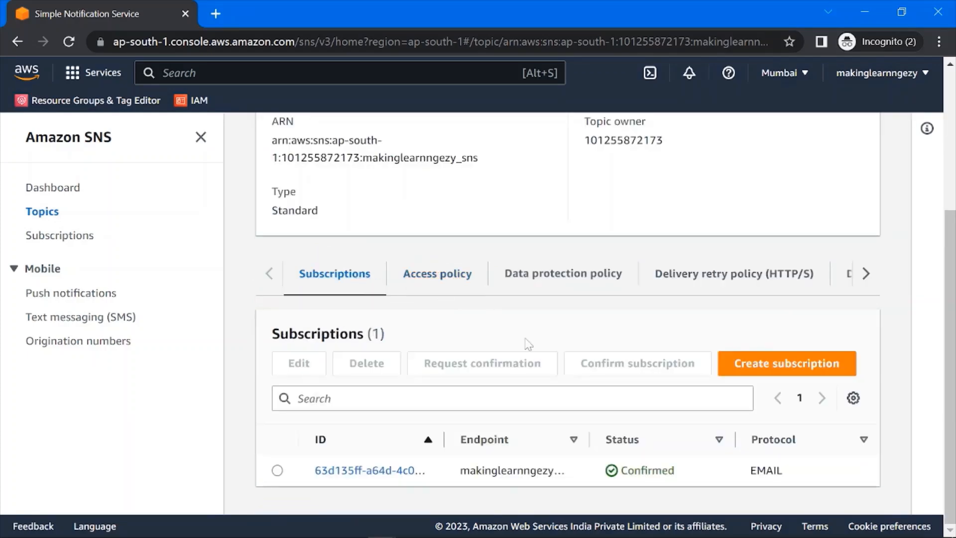
- Check the e-mail subscription's status and the name of the makinglearnngezy_sns topic
{"action": "left_click_drag", "start_coordinate": [675, 470], "coordinate": [620, 470]}
{"action": "left_click", "coordinate": [601, 322]}
{"action": "scroll", "coordinate": [497, 260], "scroll_direction": "up", "scroll_amount": 2}
{"action": "scroll", "coordinate": [496, 260], "scroll_direction": "up", "scroll_amount": 2}
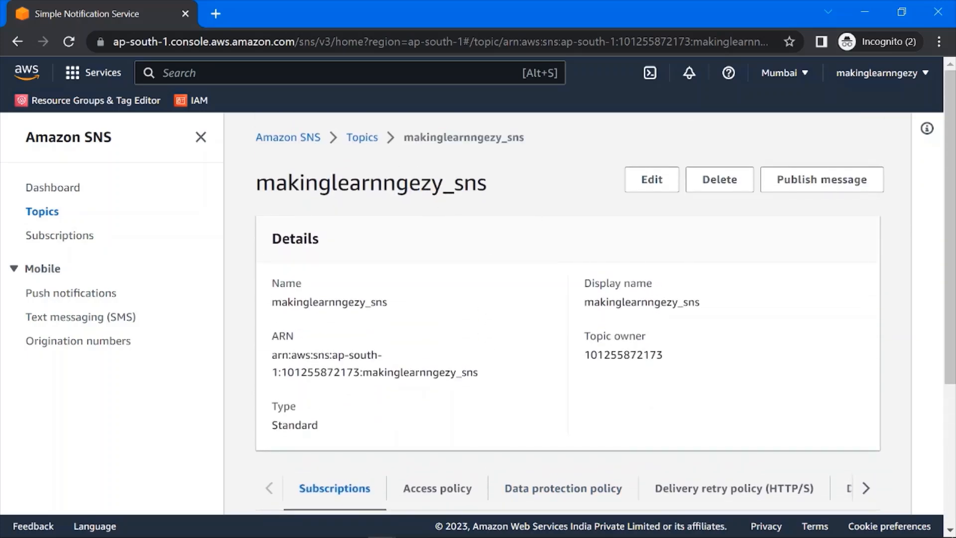
{"action": "left_click_drag", "start_coordinate": [256, 183], "coordinate": [485, 183]}
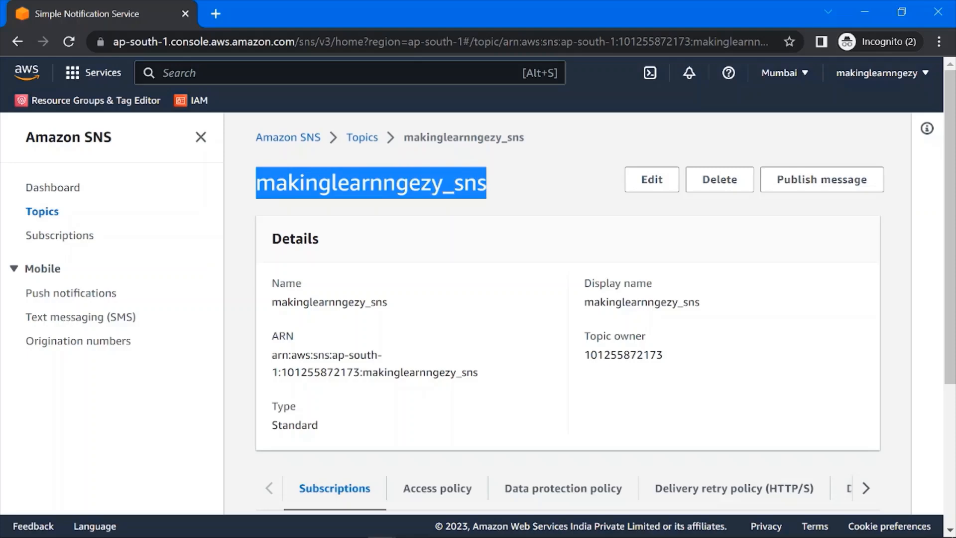
{"action": "scroll", "coordinate": [503, 222], "scroll_direction": "down", "scroll_amount": 4}
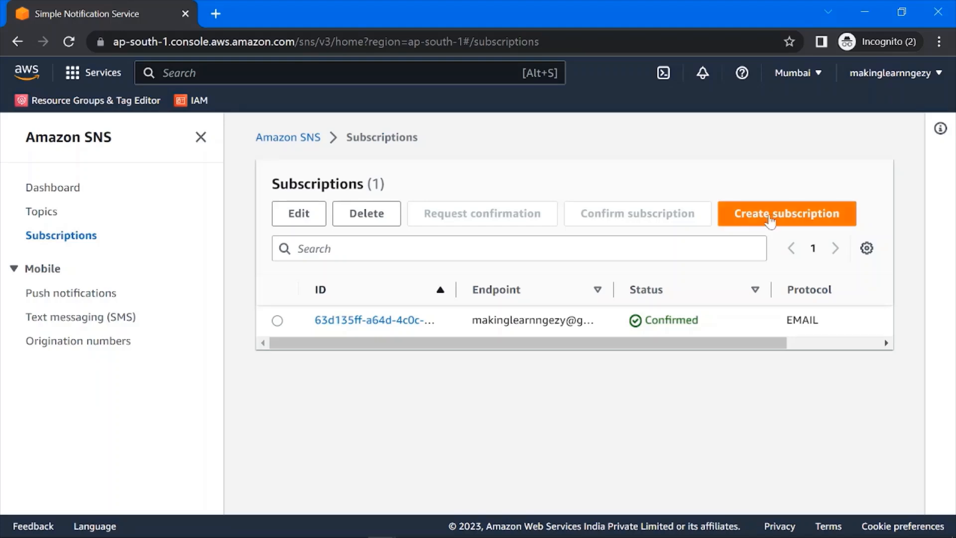
{"action": "left_click", "coordinate": [752, 219]}
{"action": "scroll", "coordinate": [318, 368], "scroll_direction": "down", "scroll_amount": 4}
{"action": "scroll", "coordinate": [264, 269], "scroll_direction": "up", "scroll_amount": 3}
{"action": "left_click", "coordinate": [274, 362]}
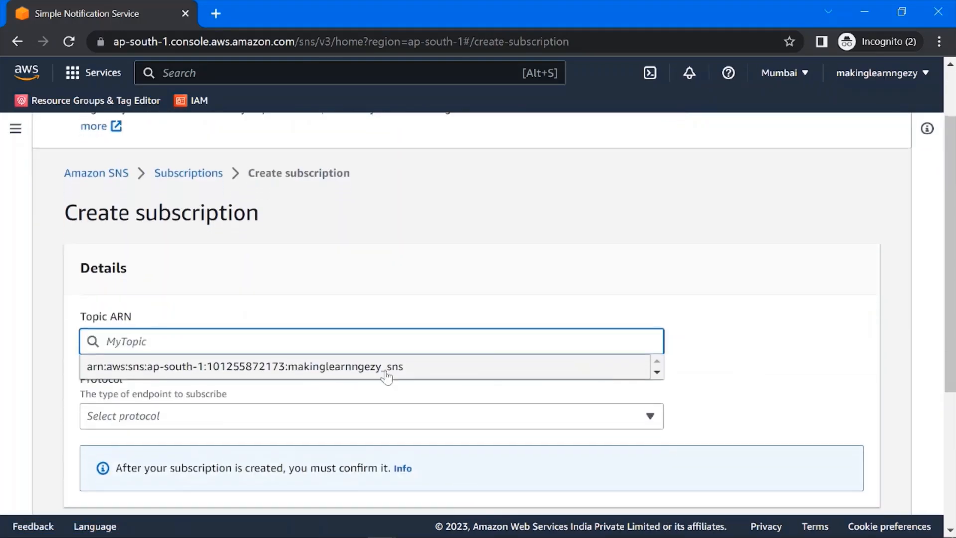
{"action": "left_click", "coordinate": [250, 367]}
{"action": "scroll", "coordinate": [566, 345], "scroll_direction": "down", "scroll_amount": 3}
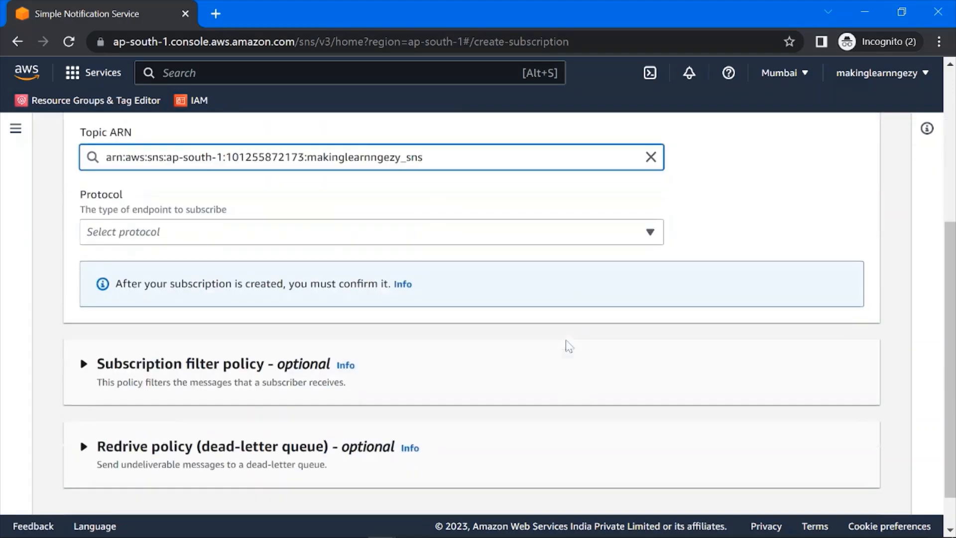
{"action": "left_click", "coordinate": [232, 233]}
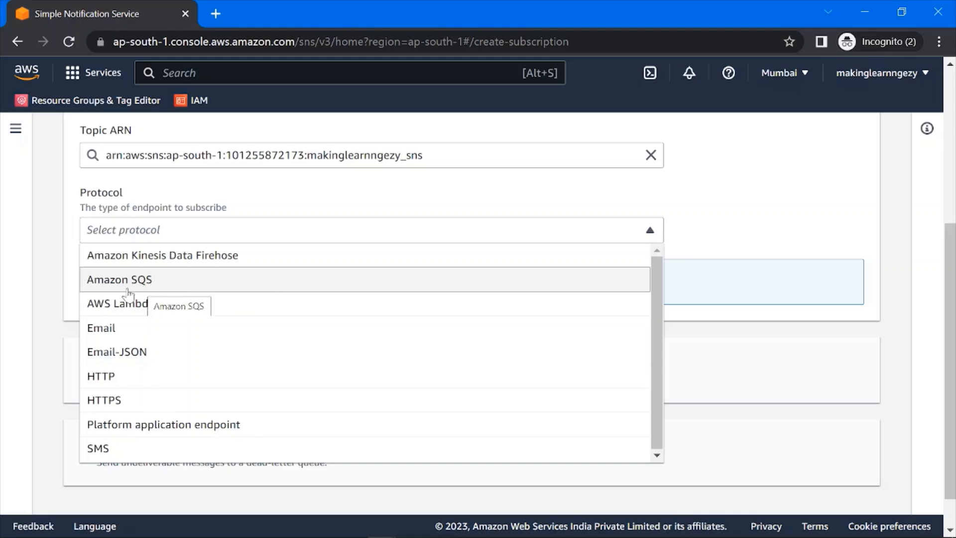
{"action": "left_click", "coordinate": [160, 279]}
{"action": "left_click", "coordinate": [159, 229]}
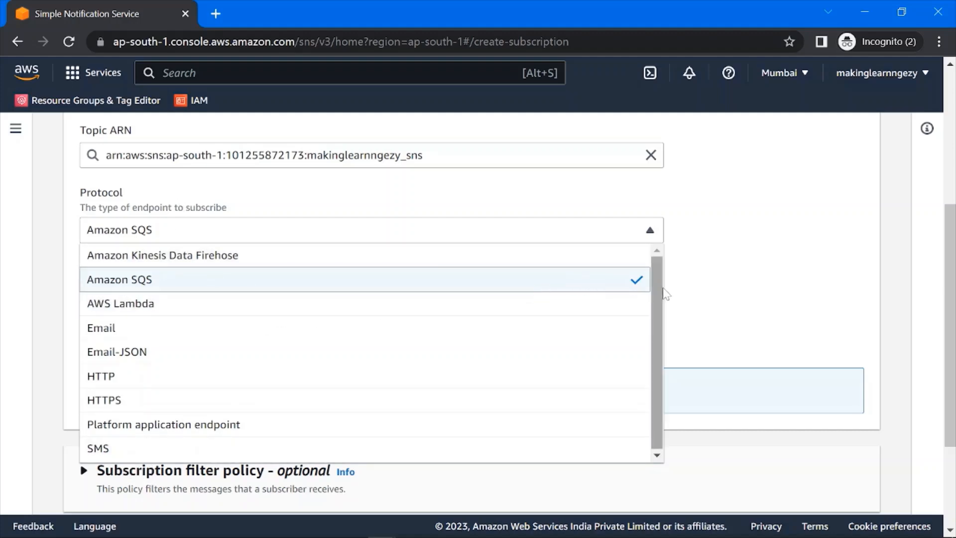
{"action": "left_click", "coordinate": [692, 313]}
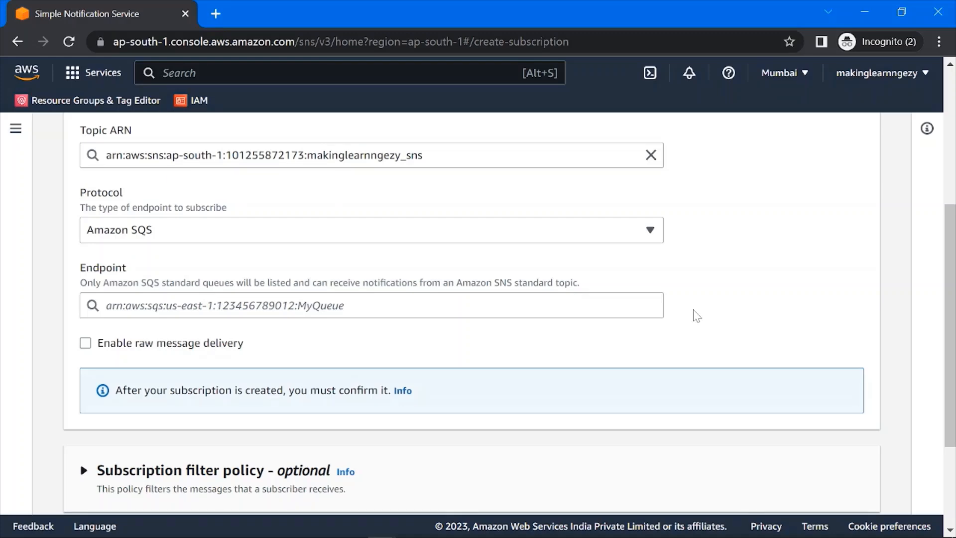
{"action": "scroll", "coordinate": [697, 316], "scroll_direction": "up", "scroll_amount": 5}
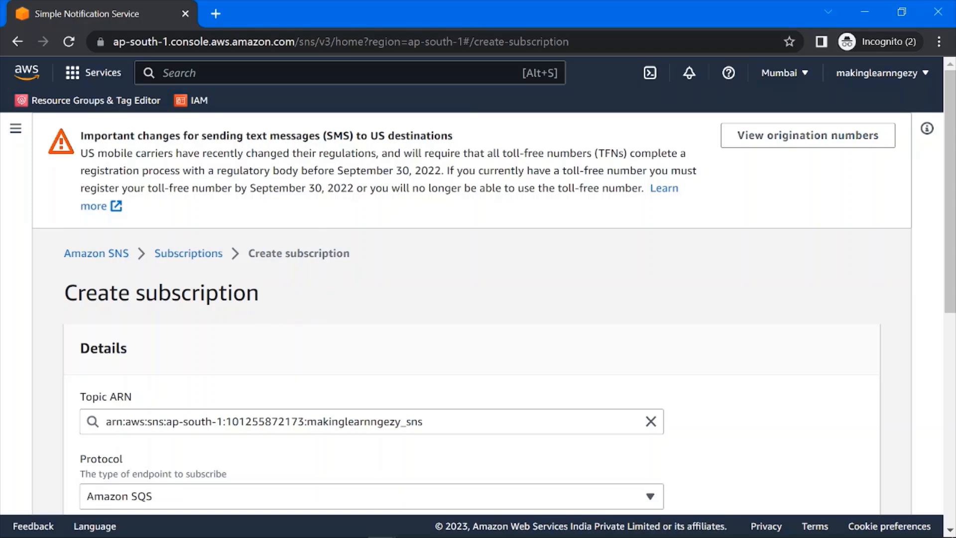
{"action": "left_click_drag", "start_coordinate": [424, 422], "coordinate": [308, 421]}
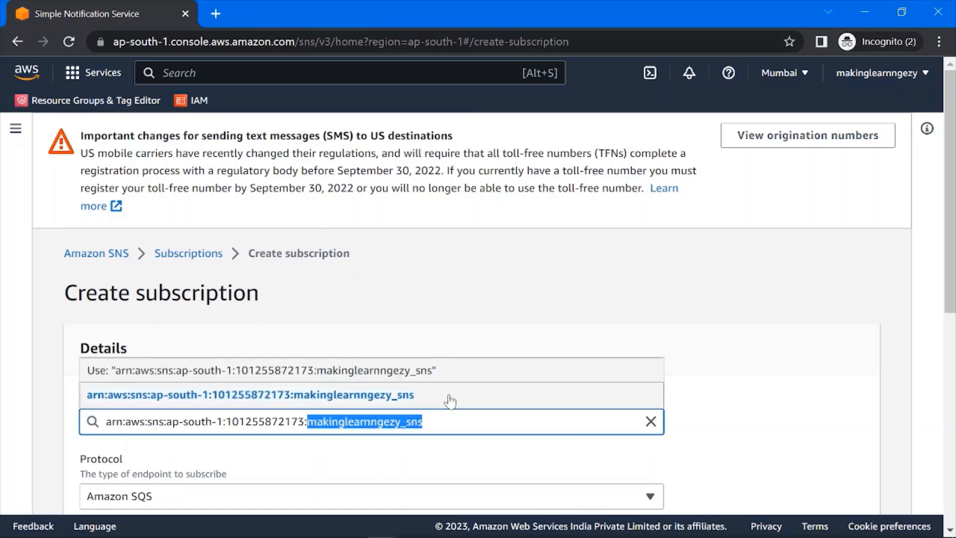
{"action": "left_click", "coordinate": [710, 304]}
{"action": "scroll", "coordinate": [713, 308], "scroll_direction": "down", "scroll_amount": 3}
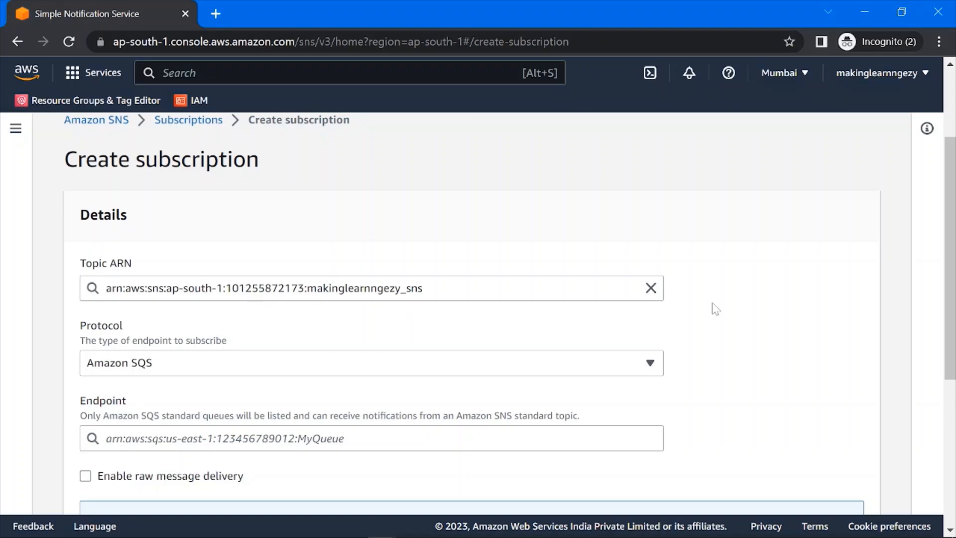
{"action": "scroll", "coordinate": [716, 307], "scroll_direction": "down", "scroll_amount": 3}
{"action": "scroll", "coordinate": [358, 204], "scroll_direction": "up", "scroll_amount": 8}
{"action": "left_click", "coordinate": [187, 199]}
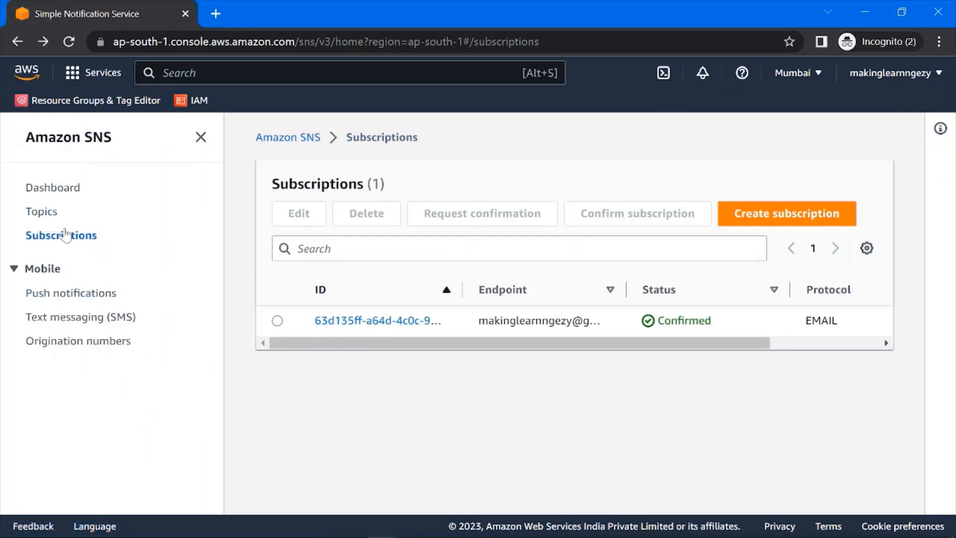
- Open the makinglearnngezy_sns topic from the topics list and review its details and subscription
{"action": "left_click", "coordinate": [44, 219]}
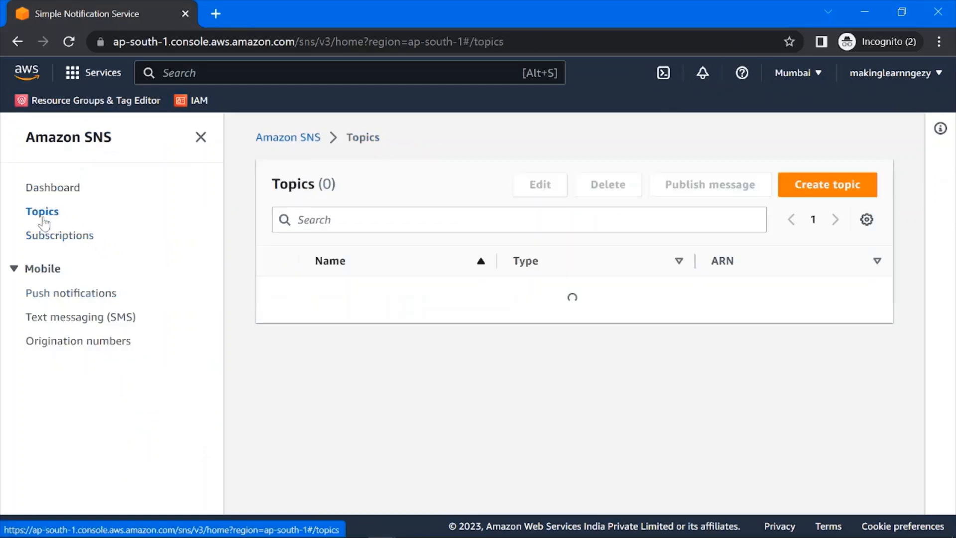
{"action": "left_click", "coordinate": [343, 293]}
{"action": "scroll", "coordinate": [655, 371], "scroll_direction": "down", "scroll_amount": 4}
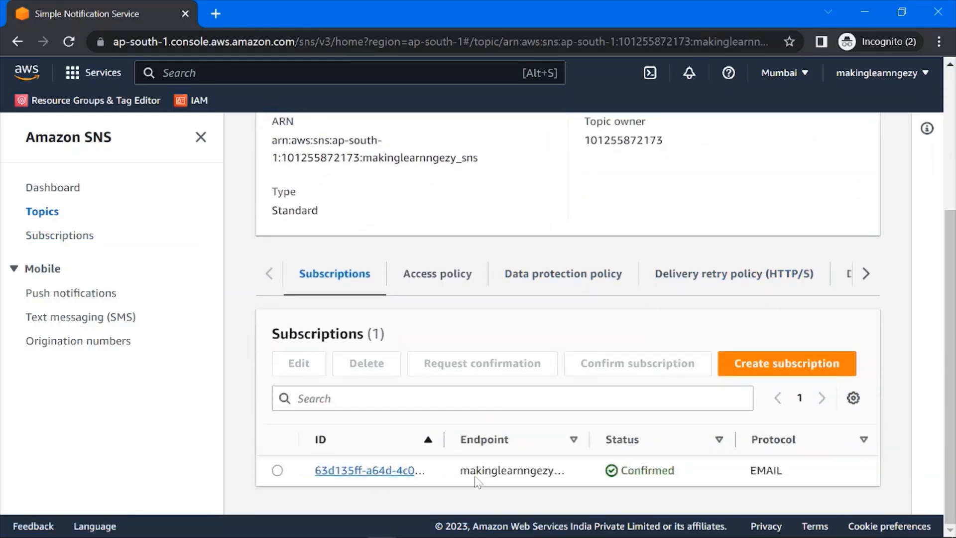
{"action": "scroll", "coordinate": [399, 269], "scroll_direction": "up", "scroll_amount": 5}
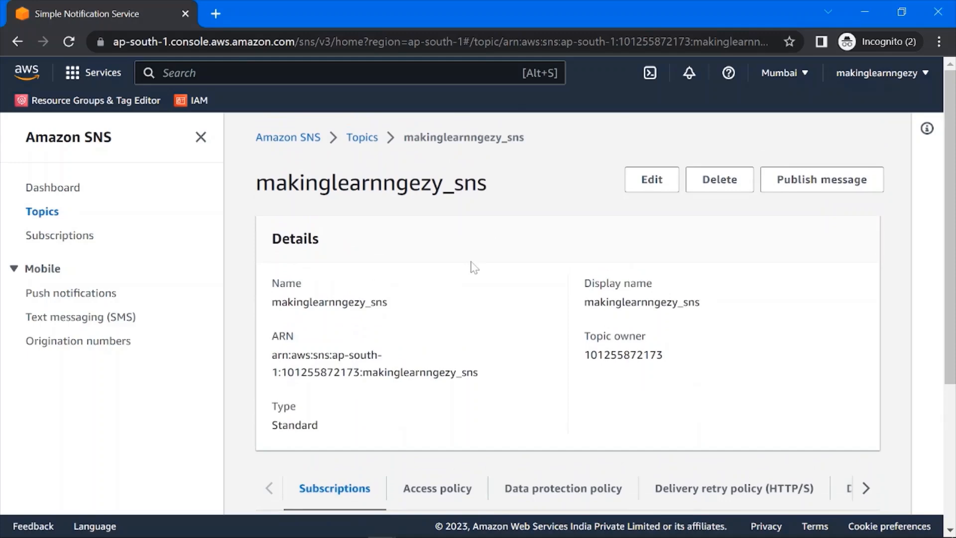
{"action": "scroll", "coordinate": [480, 251], "scroll_direction": "down", "scroll_amount": 4}
{"action": "scroll", "coordinate": [471, 211], "scroll_direction": "up", "scroll_amount": 5}
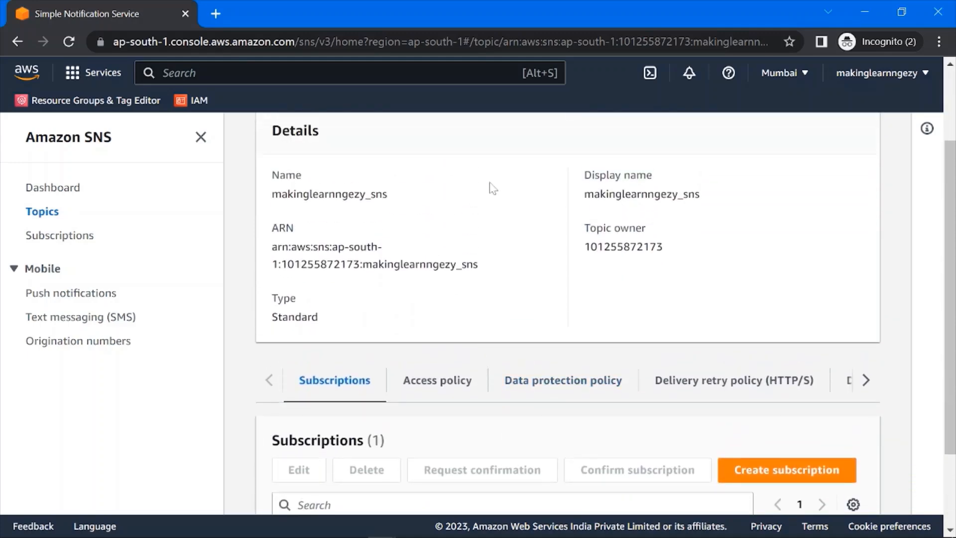
{"action": "left_click_drag", "start_coordinate": [409, 146], "coordinate": [533, 145]}
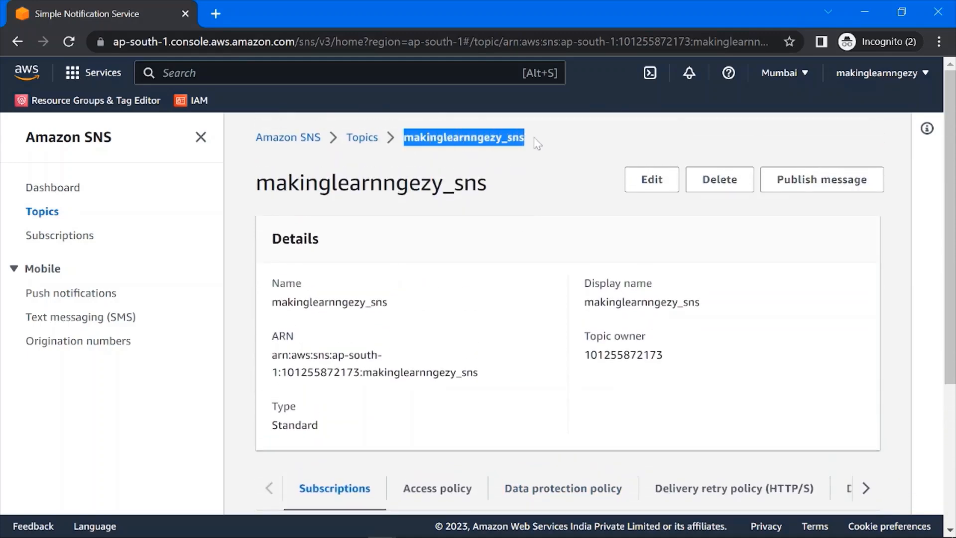
{"action": "left_click_drag", "start_coordinate": [488, 186], "coordinate": [371, 187]}
{"action": "left_click", "coordinate": [507, 253]}
{"action": "scroll", "coordinate": [507, 253], "scroll_direction": "down", "scroll_amount": 4}
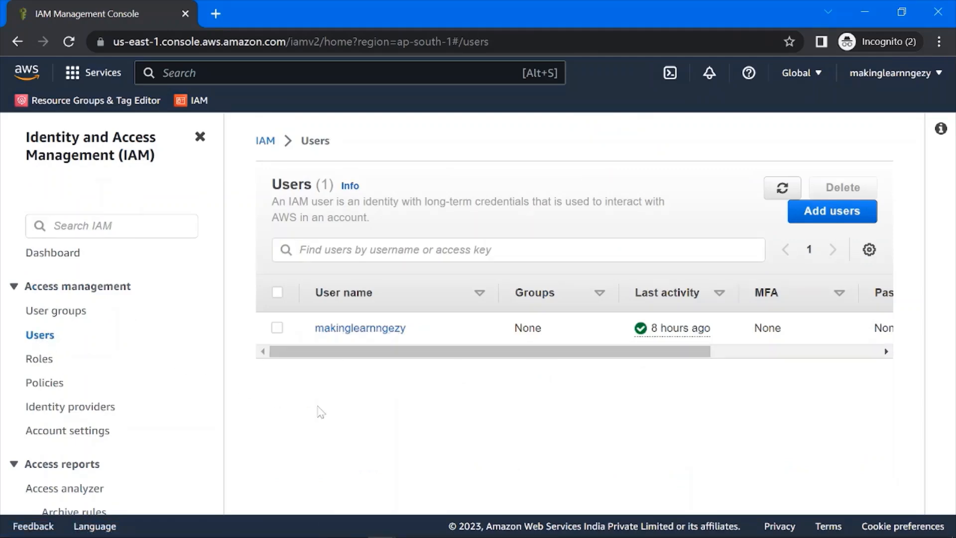
- Open the IAM user makinglearnngezy and examine the permissions policies attached to it
{"action": "left_click_drag", "start_coordinate": [418, 330], "coordinate": [289, 336]}
{"action": "left_click", "coordinate": [457, 435]}
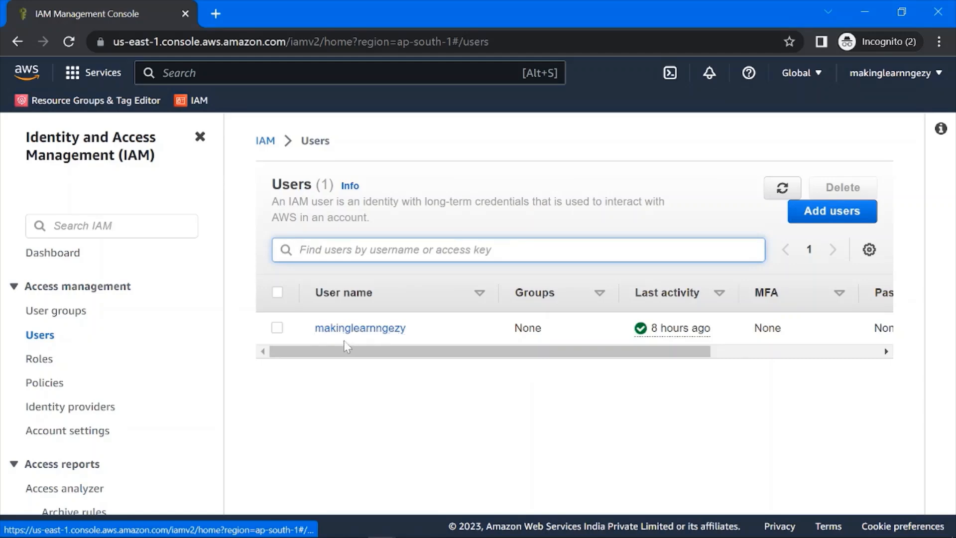
{"action": "left_click", "coordinate": [355, 328]}
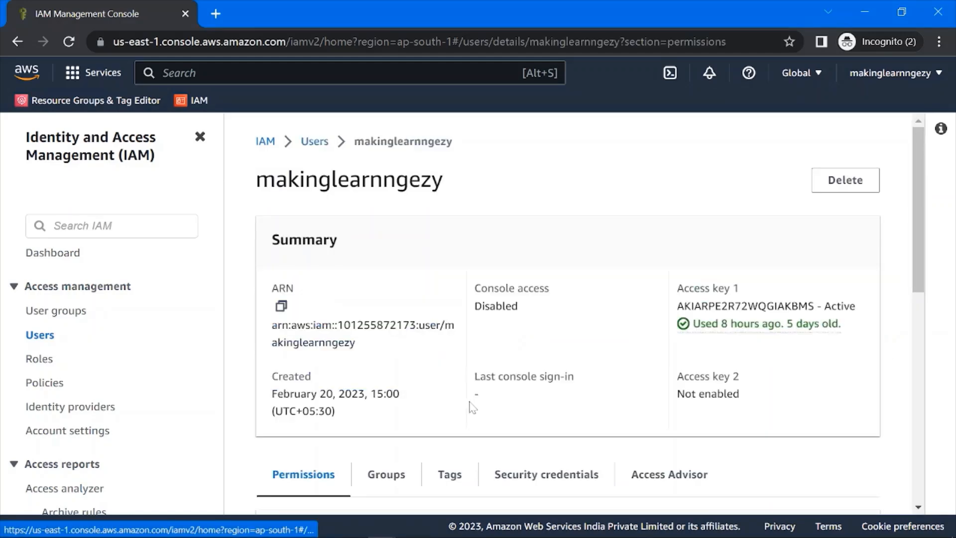
{"action": "scroll", "coordinate": [467, 408], "scroll_direction": "down", "scroll_amount": 3}
{"action": "scroll", "coordinate": [468, 409], "scroll_direction": "down", "scroll_amount": 3}
{"action": "scroll", "coordinate": [453, 412], "scroll_direction": "up", "scroll_amount": 2}
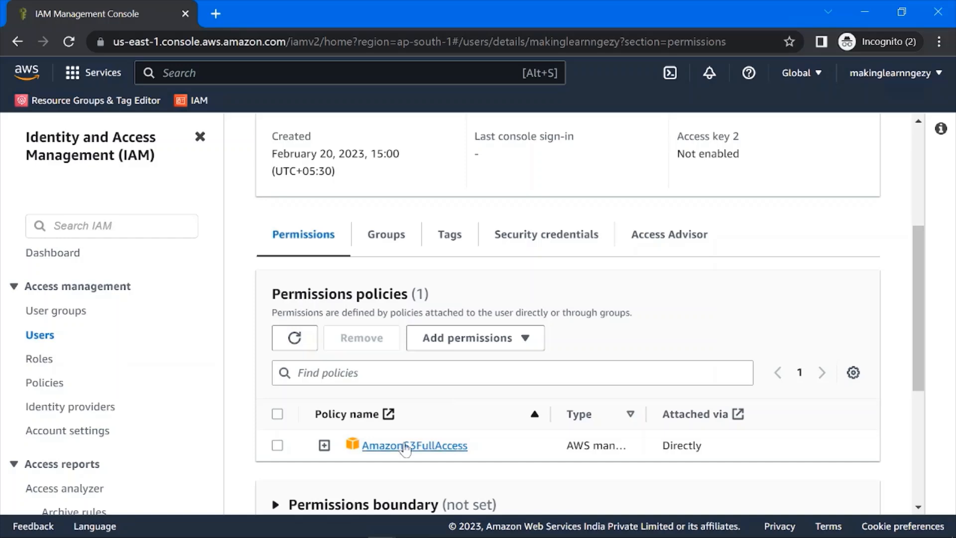
{"action": "scroll", "coordinate": [479, 446], "scroll_direction": "down", "scroll_amount": 1}
{"action": "left_click_drag", "start_coordinate": [479, 402], "coordinate": [361, 395]}
{"action": "left_click", "coordinate": [423, 429]}
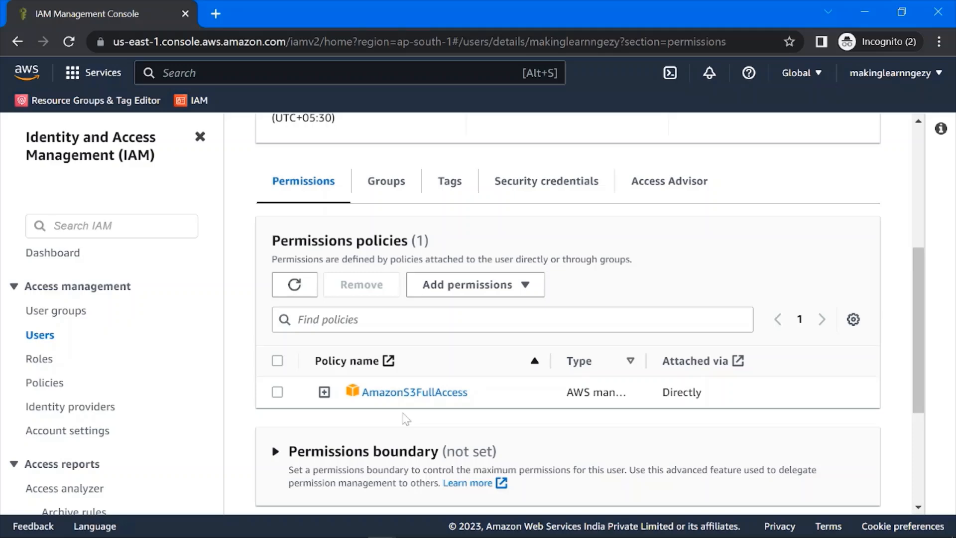
- Start adding permissions to the user by attaching policies directly, and filter the policies by "sns"
{"action": "left_click", "coordinate": [468, 291]}
{"action": "left_click", "coordinate": [443, 311]}
{"action": "scroll", "coordinate": [686, 330], "scroll_direction": "down", "scroll_amount": 2}
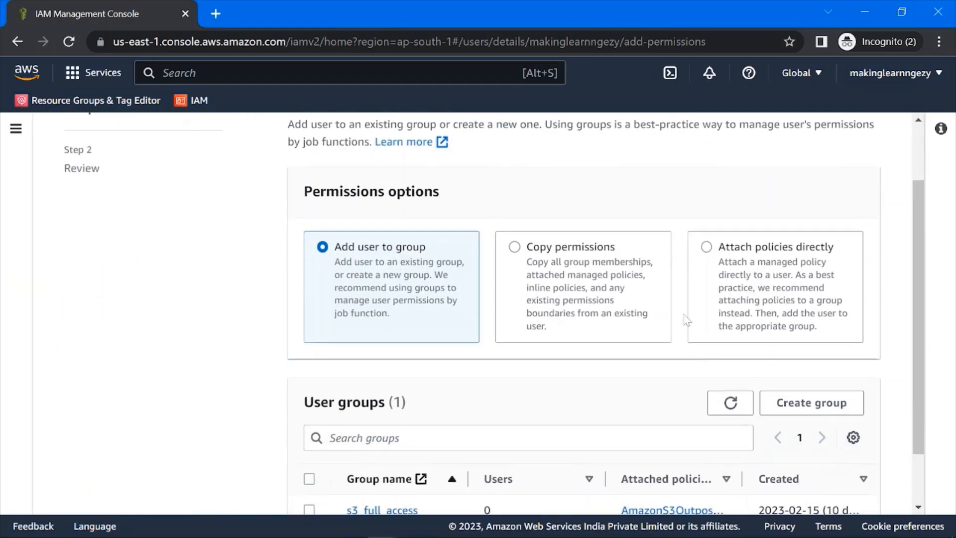
{"action": "left_click", "coordinate": [702, 247]}
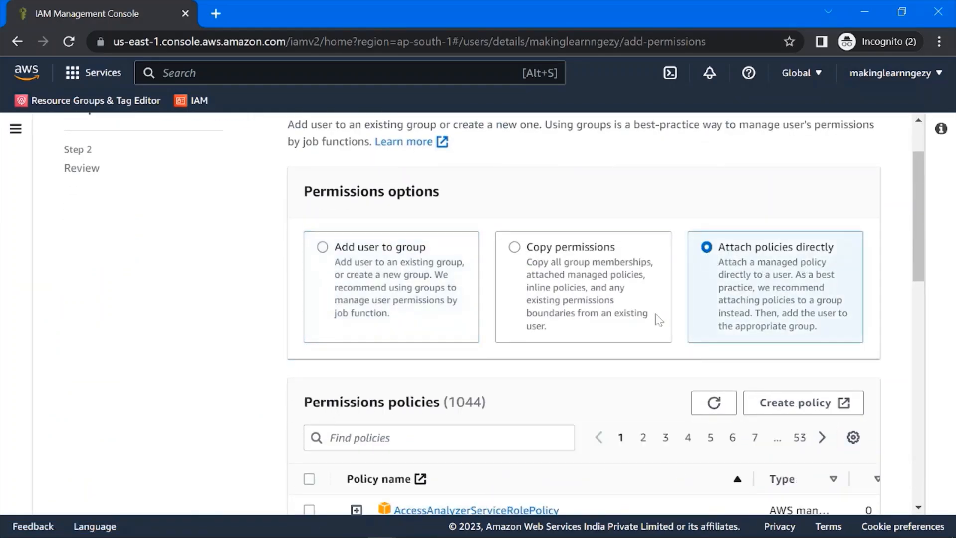
{"action": "scroll", "coordinate": [737, 288], "scroll_direction": "down", "scroll_amount": 3}
{"action": "left_click", "coordinate": [330, 251]}
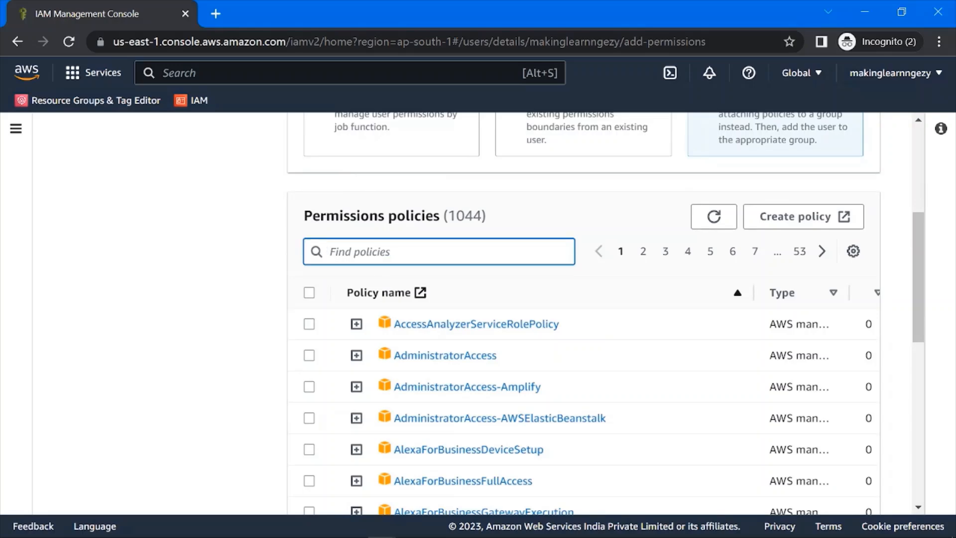
{"action": "type", "text": "sns"}
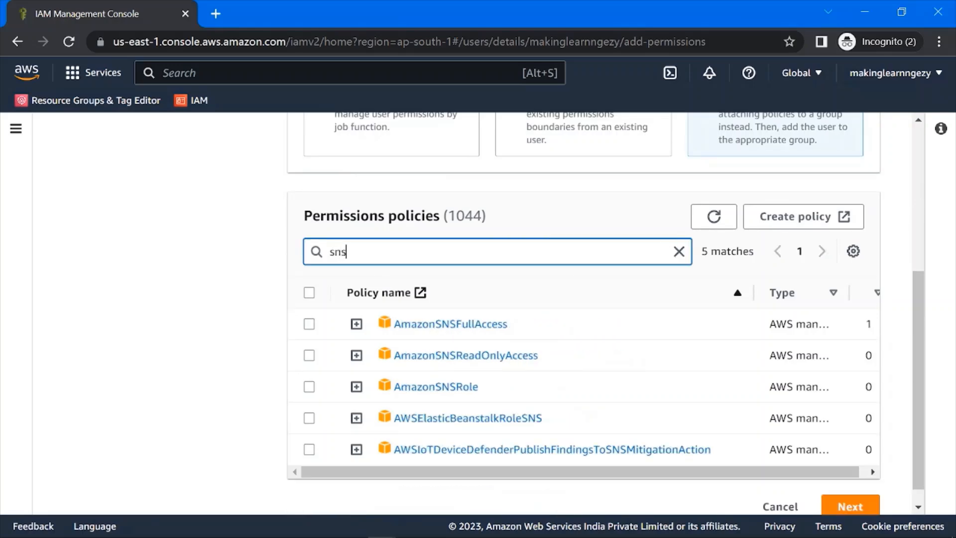
{"action": "scroll", "coordinate": [448, 318], "scroll_direction": "down", "scroll_amount": 1}
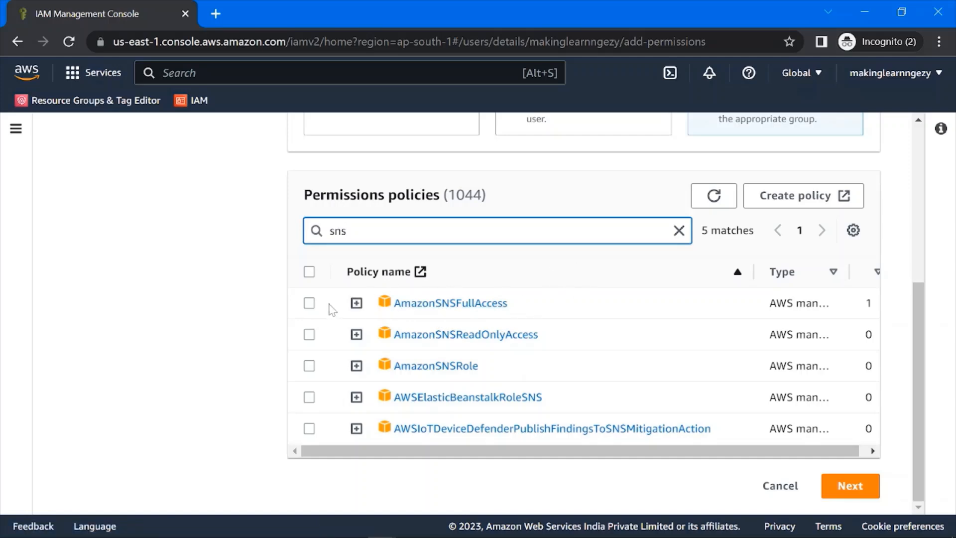
- Attach the AmazonSNSFullAccess policy to the user, check the user's policy list and dismiss the notification
{"action": "left_click", "coordinate": [309, 304]}
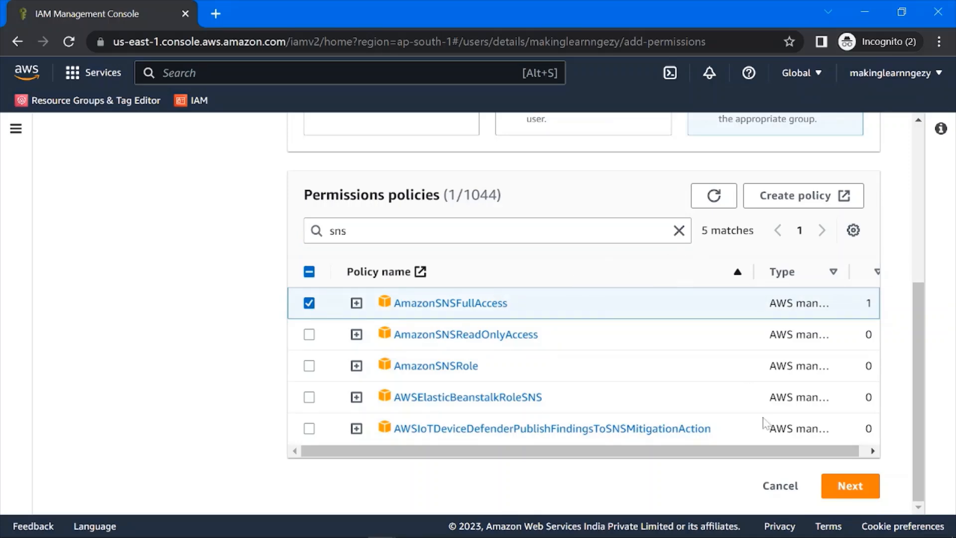
{"action": "left_click", "coordinate": [849, 490]}
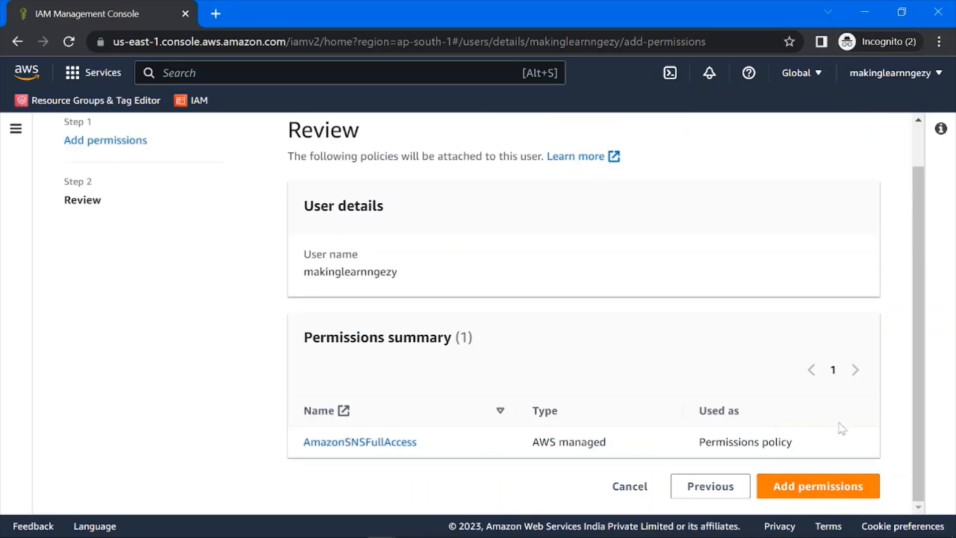
{"action": "left_click", "coordinate": [806, 486]}
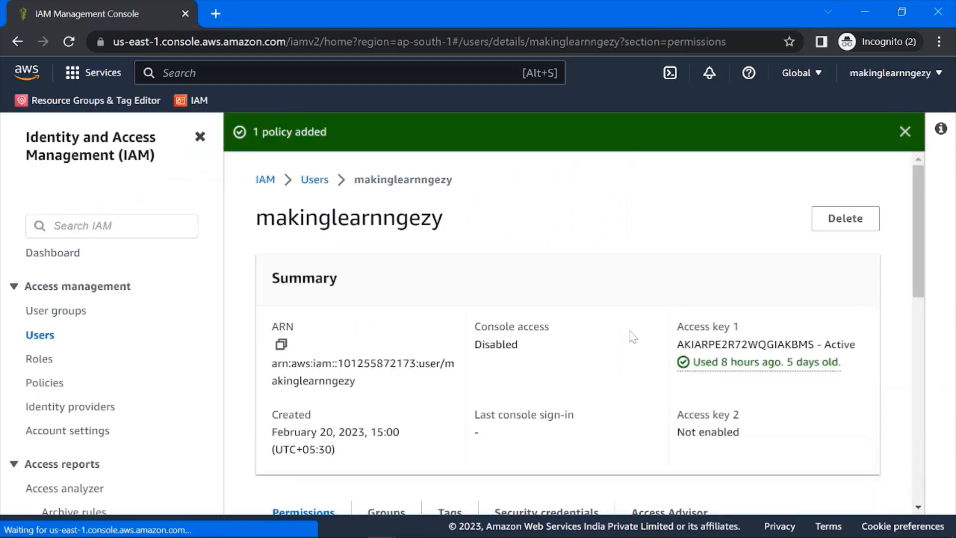
{"action": "scroll", "coordinate": [628, 317], "scroll_direction": "up", "scroll_amount": 5}
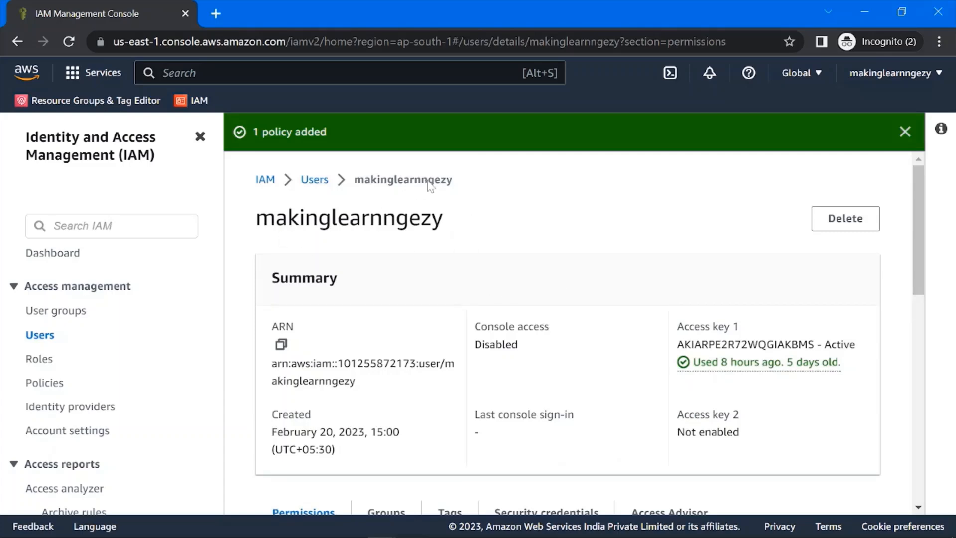
{"action": "scroll", "coordinate": [550, 211], "scroll_direction": "down", "scroll_amount": 9}
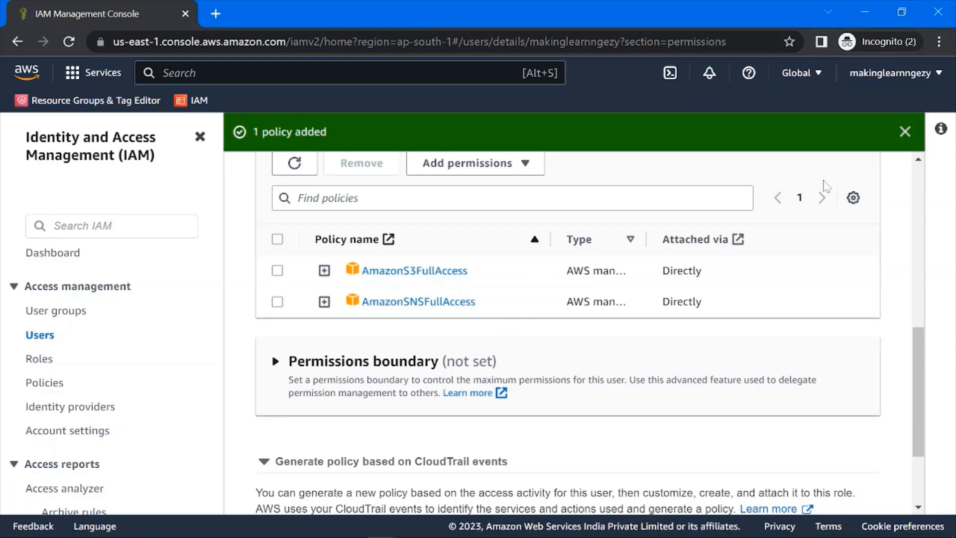
{"action": "left_click", "coordinate": [905, 133]}
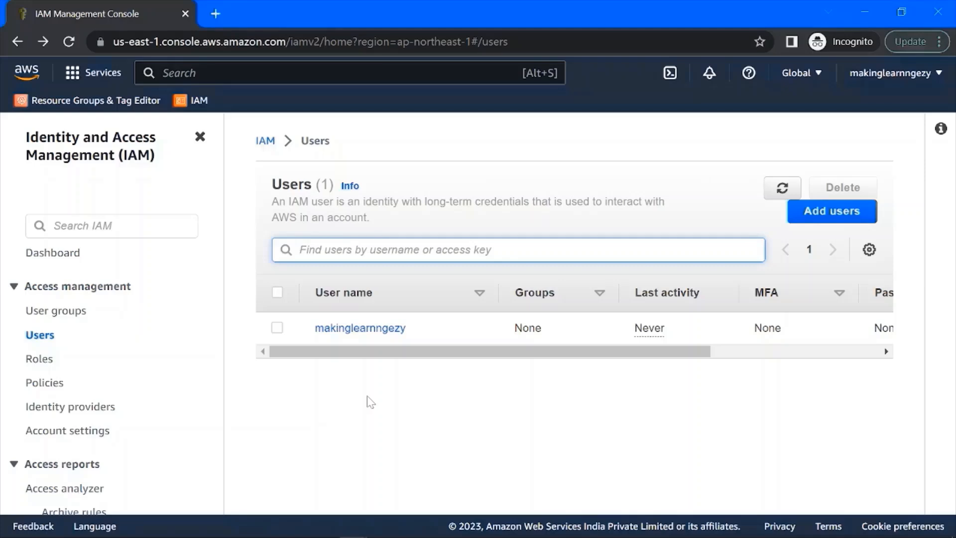
- Open the IAM user makinglearnngezy's security credentials and find the Access keys section
{"action": "left_click", "coordinate": [357, 330]}
{"action": "scroll", "coordinate": [505, 301], "scroll_direction": "down", "scroll_amount": 3}
{"action": "left_click", "coordinate": [543, 295]}
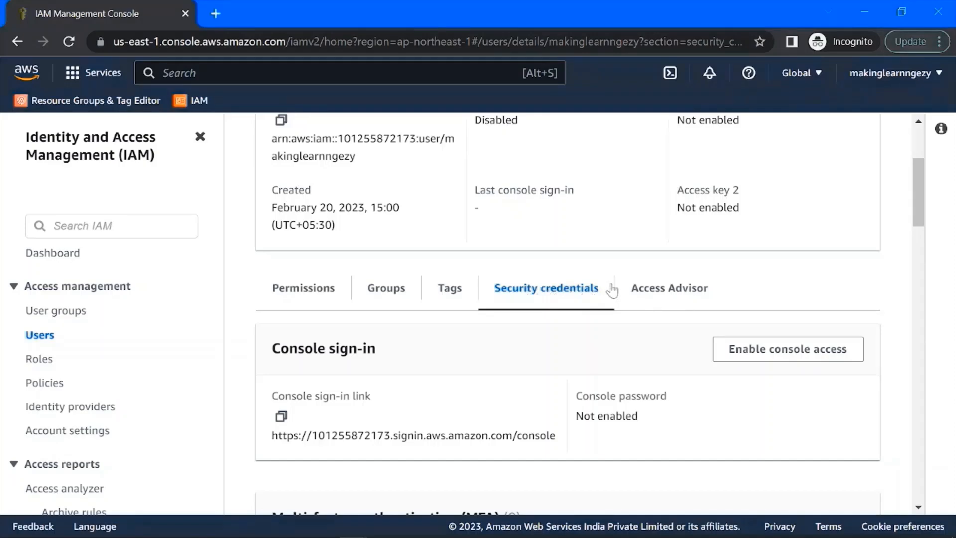
{"action": "scroll", "coordinate": [565, 295], "scroll_direction": "down", "scroll_amount": 8}
{"action": "scroll", "coordinate": [564, 288], "scroll_direction": "down", "scroll_amount": 2}
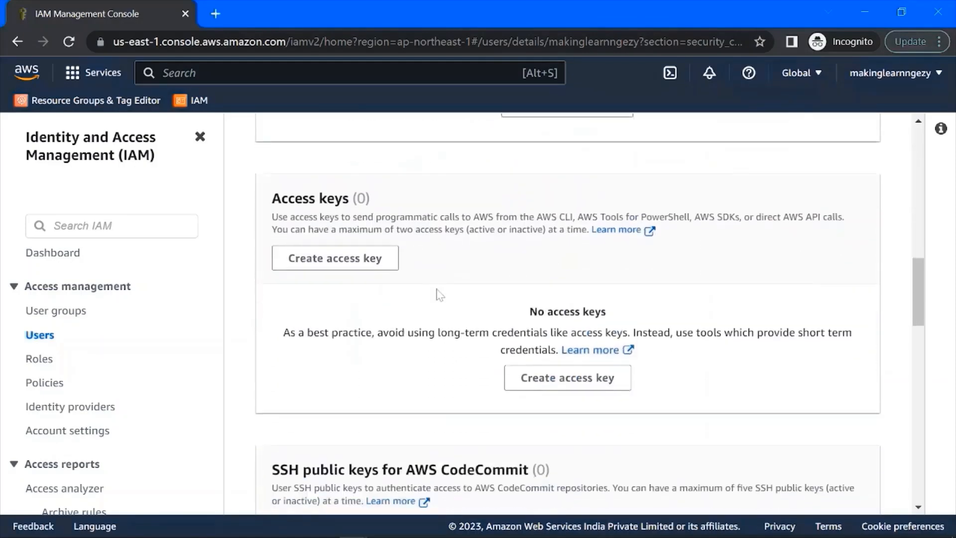
{"action": "left_click_drag", "start_coordinate": [272, 198], "coordinate": [400, 203]}
{"action": "left_click", "coordinate": [436, 203]}
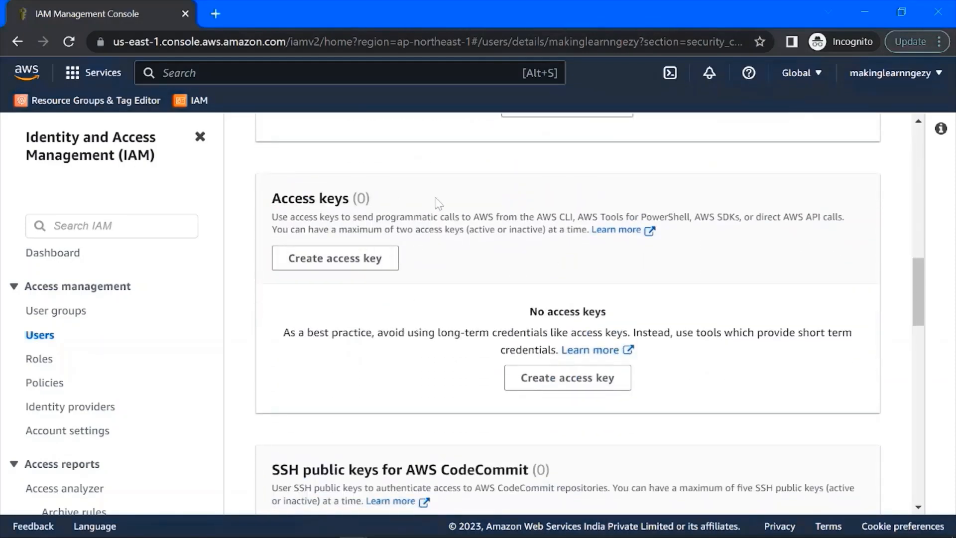
- Start creating an access key for the Local code use case, acknowledge the recommendation and continue to the description tag
{"action": "left_click", "coordinate": [340, 265]}
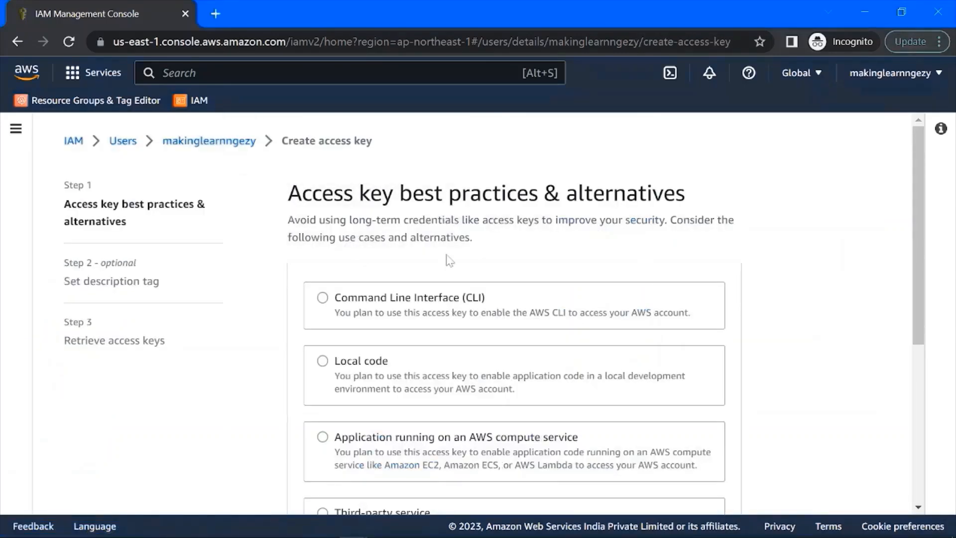
{"action": "scroll", "coordinate": [450, 259], "scroll_direction": "down", "scroll_amount": 2}
{"action": "left_click", "coordinate": [464, 302]}
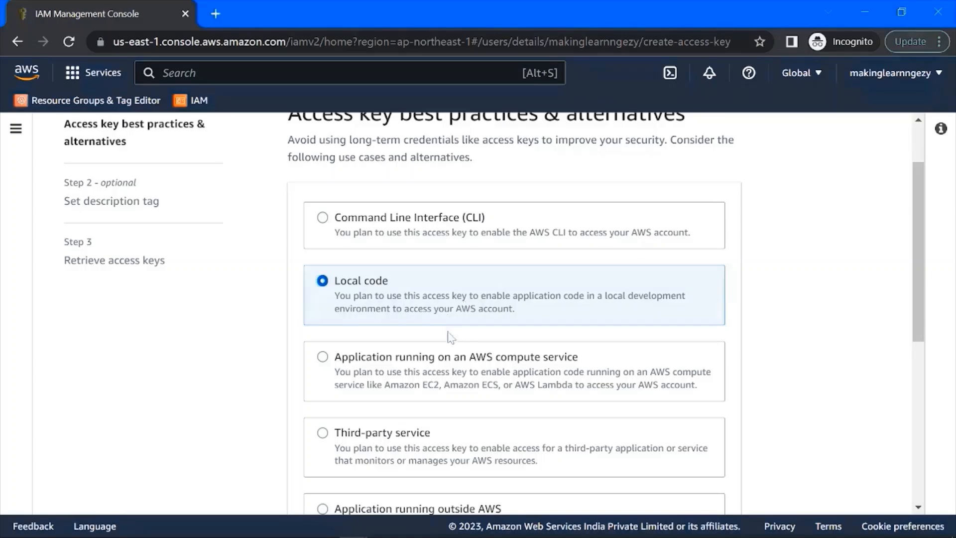
{"action": "scroll", "coordinate": [447, 331], "scroll_direction": "down", "scroll_amount": 8}
{"action": "scroll", "coordinate": [374, 347], "scroll_direction": "up", "scroll_amount": 7}
{"action": "scroll", "coordinate": [374, 347], "scroll_direction": "up", "scroll_amount": 3}
{"action": "scroll", "coordinate": [363, 345], "scroll_direction": "down", "scroll_amount": 1}
{"action": "scroll", "coordinate": [363, 345], "scroll_direction": "up", "scroll_amount": 1}
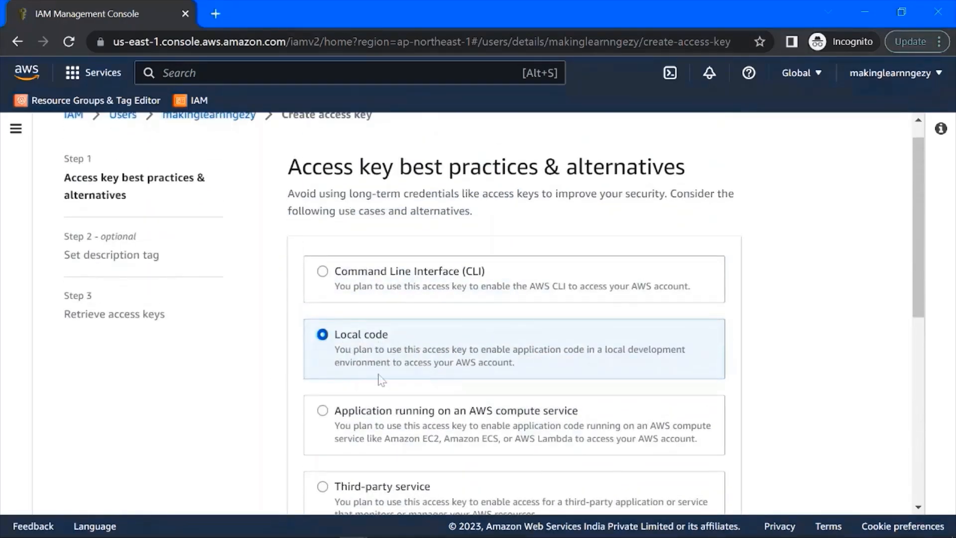
{"action": "scroll", "coordinate": [363, 383], "scroll_direction": "down", "scroll_amount": 8}
{"action": "left_click", "coordinate": [313, 384]}
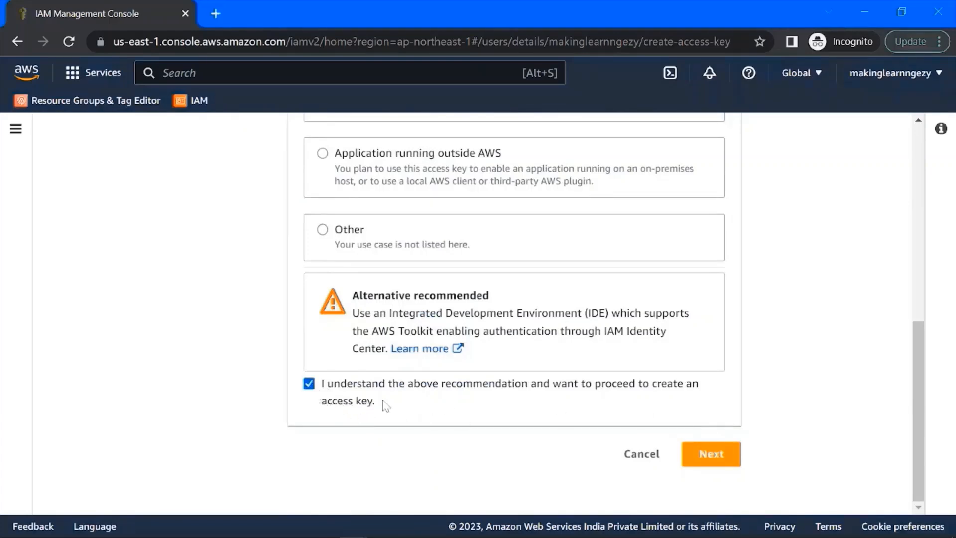
{"action": "left_click", "coordinate": [709, 456]}
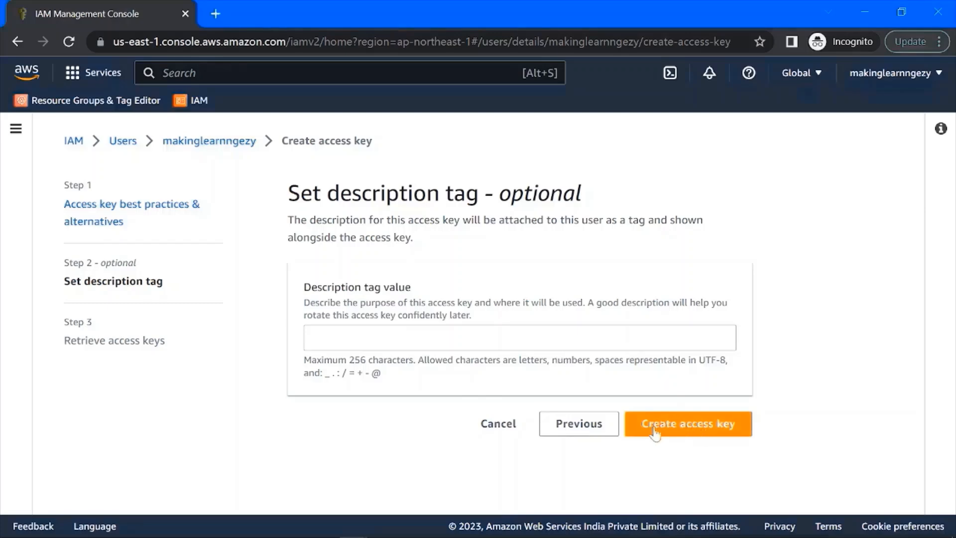
- Create the access key without a description tag, then copy the access key and paste it into a new line of the notes
{"action": "left_click", "coordinate": [698, 432]}
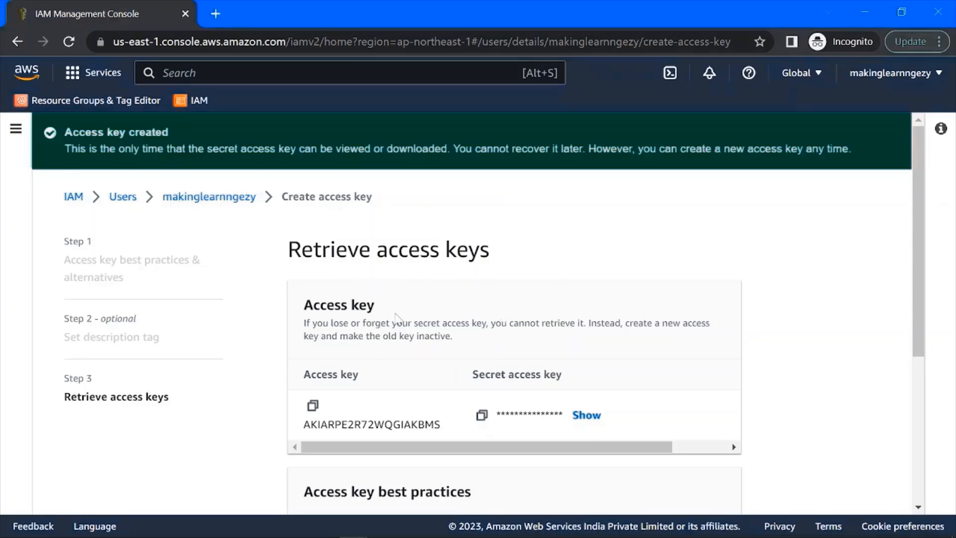
{"action": "left_click_drag", "start_coordinate": [302, 375], "coordinate": [359, 374]}
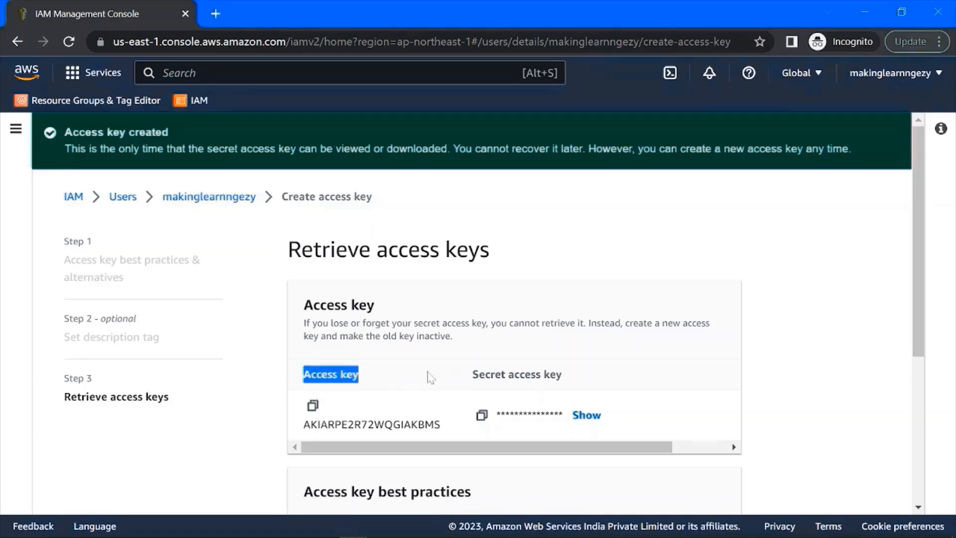
{"action": "left_click_drag", "start_coordinate": [470, 376], "coordinate": [593, 380]}
{"action": "left_click", "coordinate": [613, 357]}
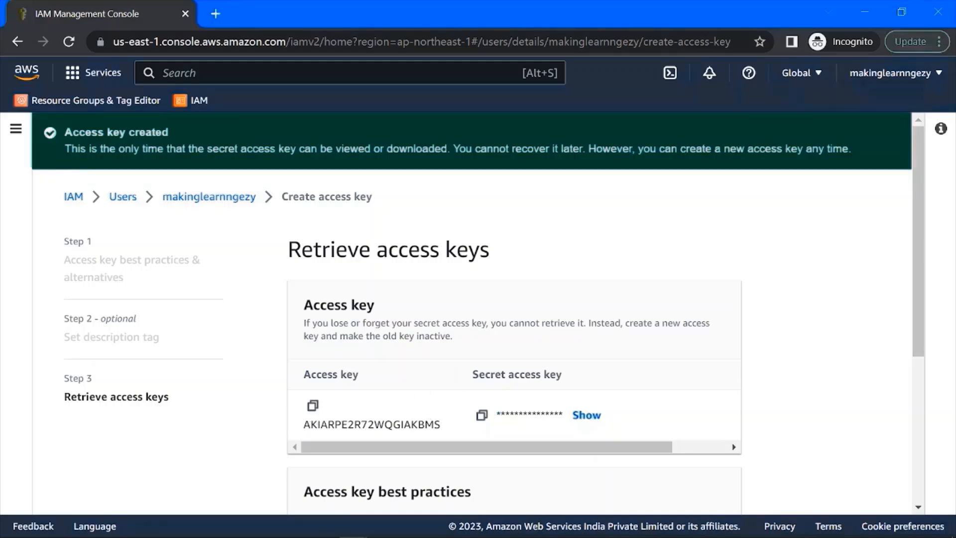
{"action": "left_click", "coordinate": [312, 405]}
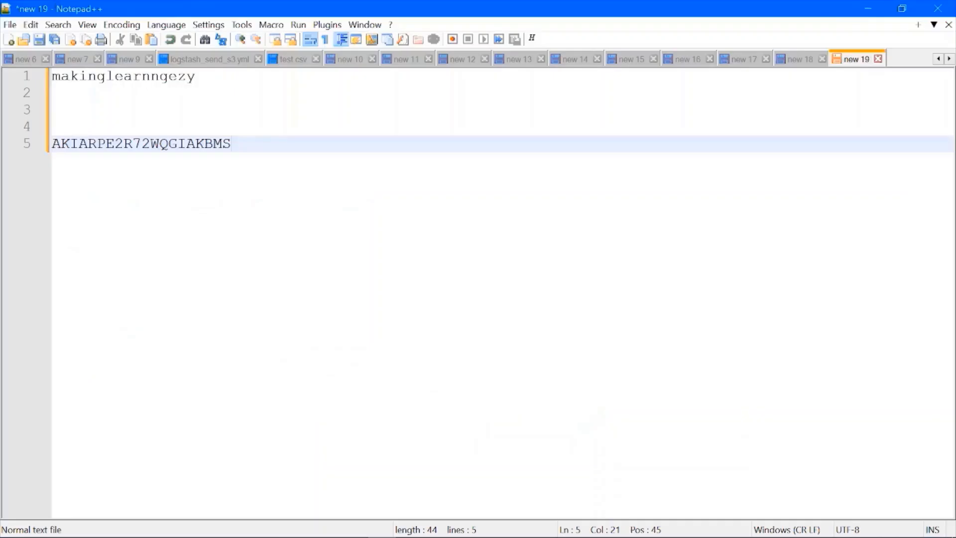
{"action": "key", "text": "Return"}
{"action": "key", "text": "ctrl+v"}
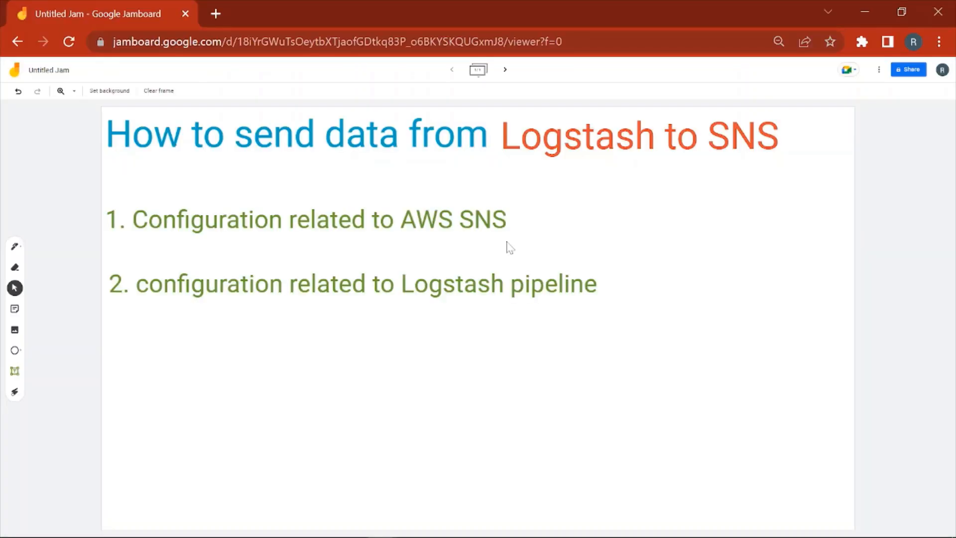
- Switch to the Jamboard and draw pen marks beside the AWS SNS configuration and Logstash pipeline configuration items
{"action": "left_click", "coordinate": [14, 246]}
{"action": "left_click_drag", "start_coordinate": [553, 220], "coordinate": [618, 182]}
{"action": "left_click", "coordinate": [15, 245]}
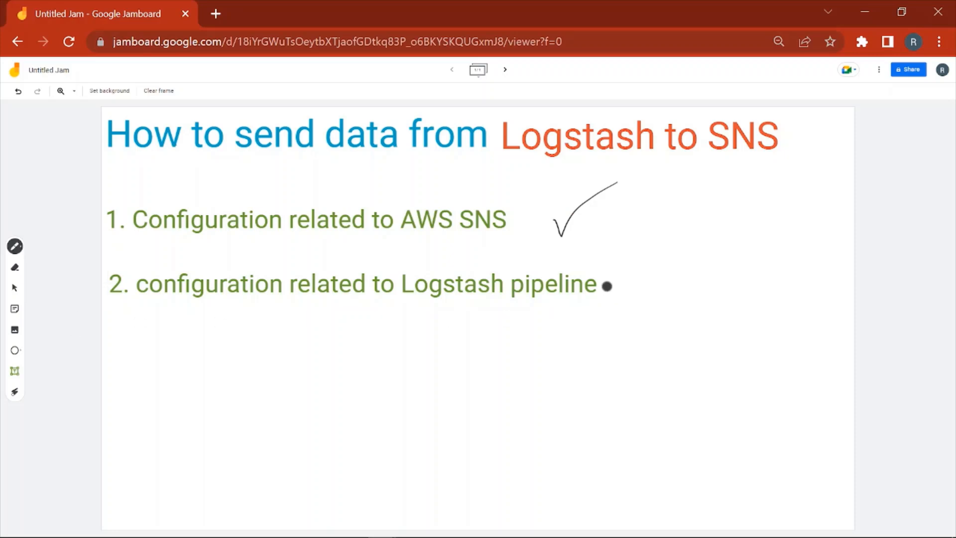
{"action": "left_click_drag", "start_coordinate": [603, 294], "coordinate": [653, 255]}
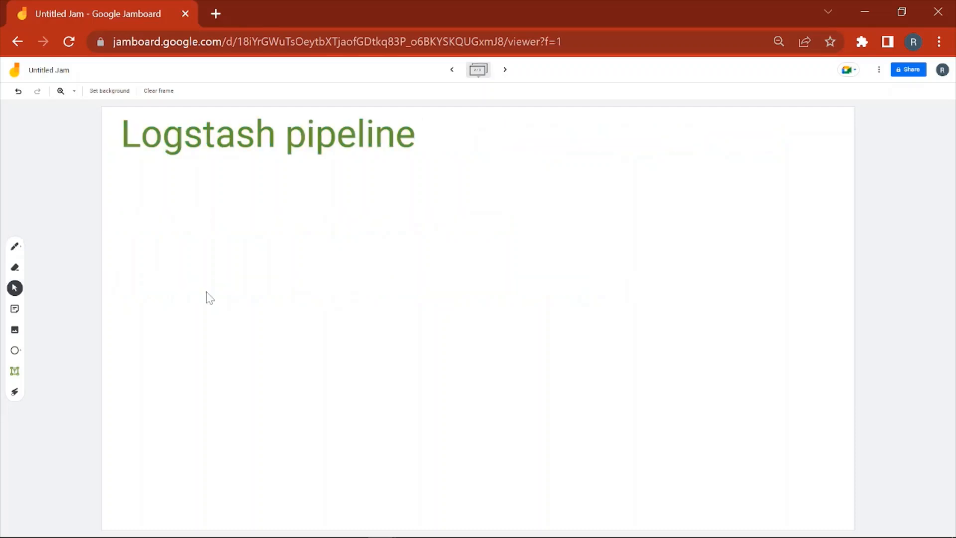
- On the Logstash pipeline frame, sketch "CSV" with an arrow into a box labelled filebeat
{"action": "key", "text": "p"}
{"action": "mouse_move", "coordinate": [127, 228]}
{"action": "left_mouse_down"}
{"action": "mouse_move", "coordinate": [127, 242]}
{"action": "mouse_move", "coordinate": [146, 242]}
{"action": "mouse_move", "coordinate": [168, 225]}
{"action": "mouse_move", "coordinate": [252, 224]}
{"action": "mouse_move", "coordinate": [243, 232]}
{"action": "mouse_move", "coordinate": [263, 266]}
{"action": "left_mouse_up"}
{"action": "mouse_move", "coordinate": [260, 206]}
{"action": "left_mouse_down"}
{"action": "mouse_move", "coordinate": [259, 197]}
{"action": "mouse_move", "coordinate": [371, 182]}
{"action": "mouse_move", "coordinate": [374, 233]}
{"action": "left_mouse_up"}
{"action": "mouse_move", "coordinate": [262, 268]}
{"action": "left_mouse_down"}
{"action": "mouse_move", "coordinate": [359, 258]}
{"action": "mouse_move", "coordinate": [365, 227]}
{"action": "left_mouse_up"}
{"action": "left_click_drag", "start_coordinate": [290, 204], "coordinate": [274, 232]}
{"action": "mouse_move", "coordinate": [268, 229]}
{"action": "left_mouse_down"}
{"action": "mouse_move", "coordinate": [298, 229]}
{"action": "mouse_move", "coordinate": [324, 214]}
{"action": "mouse_move", "coordinate": [333, 234]}
{"action": "mouse_move", "coordinate": [345, 225]}
{"action": "mouse_move", "coordinate": [368, 232]}
{"action": "left_mouse_up"}
{"action": "left_click_drag", "start_coordinate": [362, 185], "coordinate": [364, 234]}
- Draw an arrow from the filebeat box to a second box and label that box logstash underneath
{"action": "mouse_move", "coordinate": [373, 219]}
{"action": "left_mouse_down"}
{"action": "mouse_move", "coordinate": [377, 228]}
{"action": "mouse_move", "coordinate": [363, 205]}
{"action": "mouse_move", "coordinate": [514, 219]}
{"action": "left_mouse_up"}
{"action": "mouse_move", "coordinate": [489, 205]}
{"action": "left_mouse_down"}
{"action": "mouse_move", "coordinate": [515, 217]}
{"action": "mouse_move", "coordinate": [503, 239]}
{"action": "left_mouse_up"}
{"action": "left_click_drag", "start_coordinate": [513, 180], "coordinate": [527, 256]}
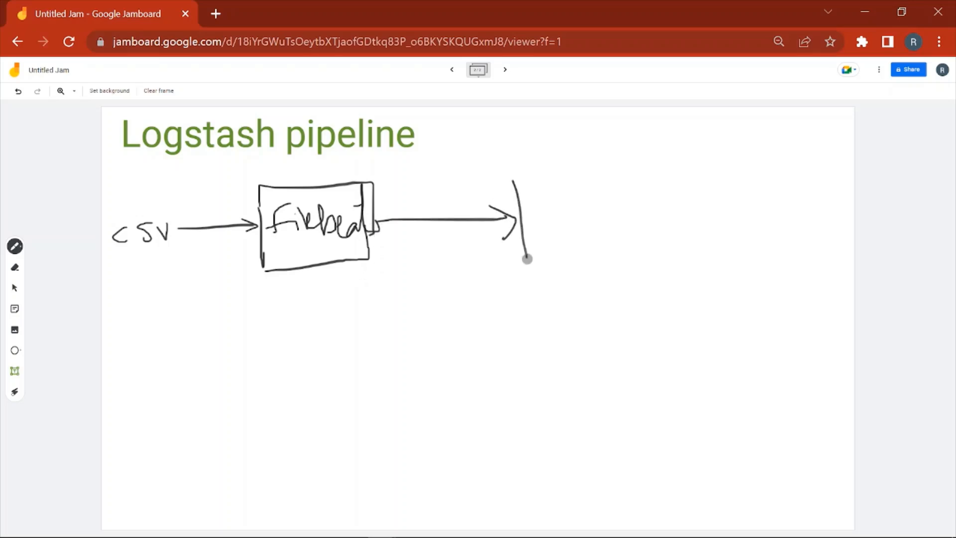
{"action": "mouse_move", "coordinate": [512, 182]}
{"action": "left_mouse_down"}
{"action": "mouse_move", "coordinate": [644, 241]}
{"action": "mouse_move", "coordinate": [634, 242]}
{"action": "left_mouse_up"}
{"action": "left_click_drag", "start_coordinate": [527, 266], "coordinate": [644, 265]}
{"action": "mouse_move", "coordinate": [516, 305]}
{"action": "left_mouse_down"}
{"action": "mouse_move", "coordinate": [650, 305]}
{"action": "mouse_move", "coordinate": [642, 341]}
{"action": "mouse_move", "coordinate": [658, 353]}
{"action": "left_mouse_up"}
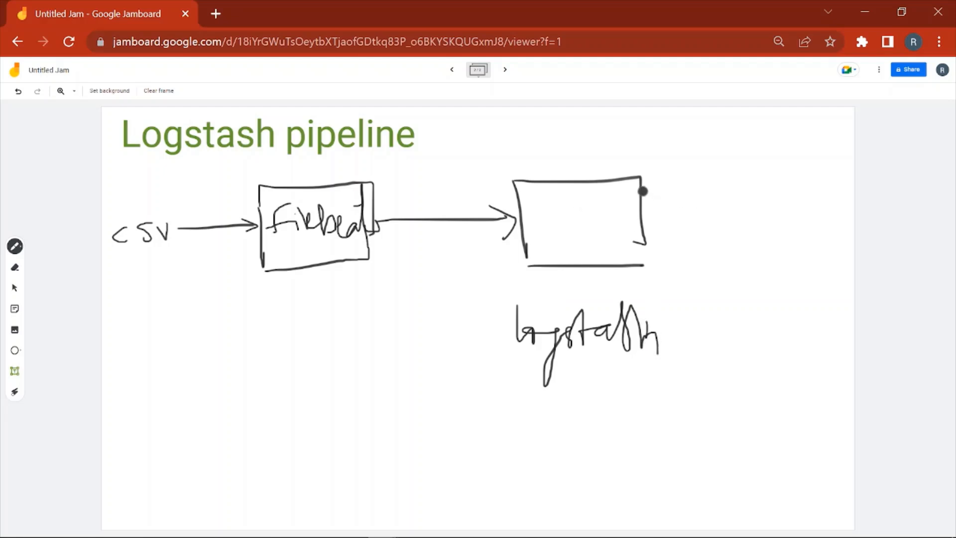
- Draw two arrows branching out of the logstash box, one to "Console" and one to "SNS"
{"action": "mouse_move", "coordinate": [642, 192]}
{"action": "left_mouse_down"}
{"action": "mouse_move", "coordinate": [719, 149]}
{"action": "mouse_move", "coordinate": [710, 170]}
{"action": "left_mouse_up"}
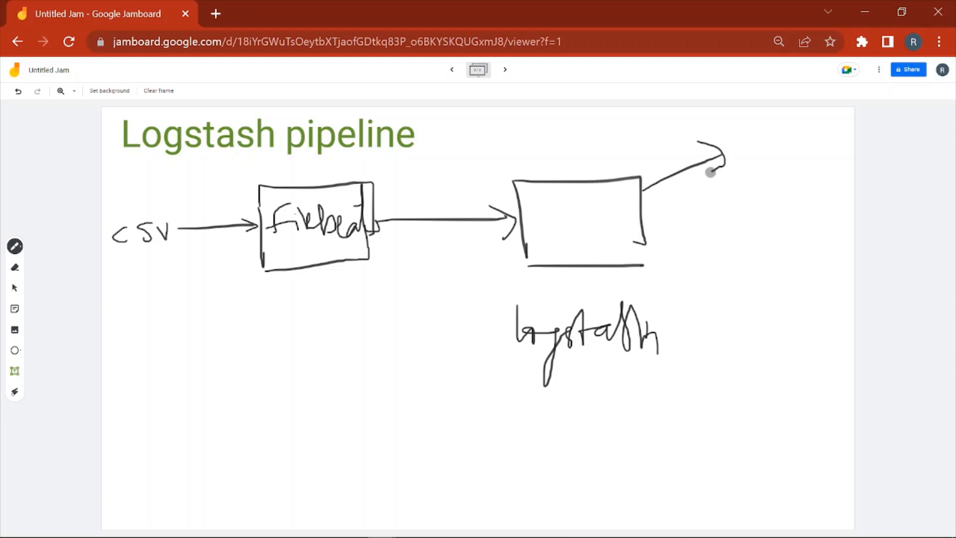
{"action": "mouse_move", "coordinate": [751, 143]}
{"action": "left_mouse_down"}
{"action": "mouse_move", "coordinate": [761, 164]}
{"action": "mouse_move", "coordinate": [804, 167]}
{"action": "mouse_move", "coordinate": [812, 152]}
{"action": "mouse_move", "coordinate": [823, 172]}
{"action": "mouse_move", "coordinate": [850, 172]}
{"action": "left_mouse_up"}
{"action": "mouse_move", "coordinate": [643, 200]}
{"action": "left_mouse_down"}
{"action": "mouse_move", "coordinate": [693, 256]}
{"action": "mouse_move", "coordinate": [690, 244]}
{"action": "left_mouse_up"}
{"action": "left_click_drag", "start_coordinate": [743, 268], "coordinate": [731, 298]}
{"action": "mouse_move", "coordinate": [769, 262]}
{"action": "left_mouse_down"}
{"action": "mouse_move", "coordinate": [766, 298]}
{"action": "mouse_move", "coordinate": [806, 265]}
{"action": "mouse_move", "coordinate": [803, 283]}
{"action": "left_mouse_up"}
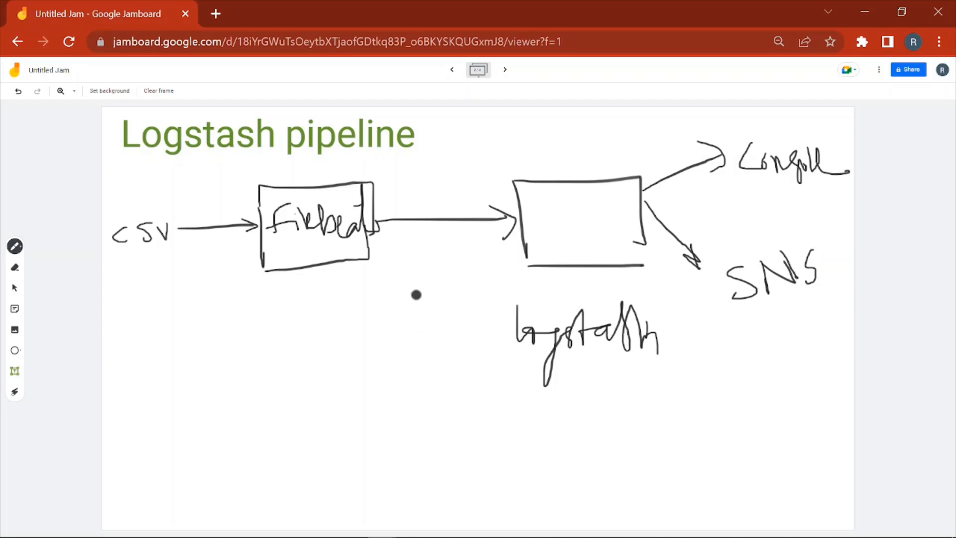
- Write "CSV event" under the arrow between filebeat and logstash, and underline the source CSV
{"action": "mouse_move", "coordinate": [414, 245]}
{"action": "left_mouse_down"}
{"action": "mouse_move", "coordinate": [412, 266]}
{"action": "mouse_move", "coordinate": [441, 245]}
{"action": "left_mouse_up"}
{"action": "mouse_move", "coordinate": [409, 294]}
{"action": "left_mouse_down"}
{"action": "mouse_move", "coordinate": [407, 310]}
{"action": "mouse_move", "coordinate": [489, 280]}
{"action": "left_mouse_up"}
{"action": "left_click_drag", "start_coordinate": [480, 273], "coordinate": [479, 299]}
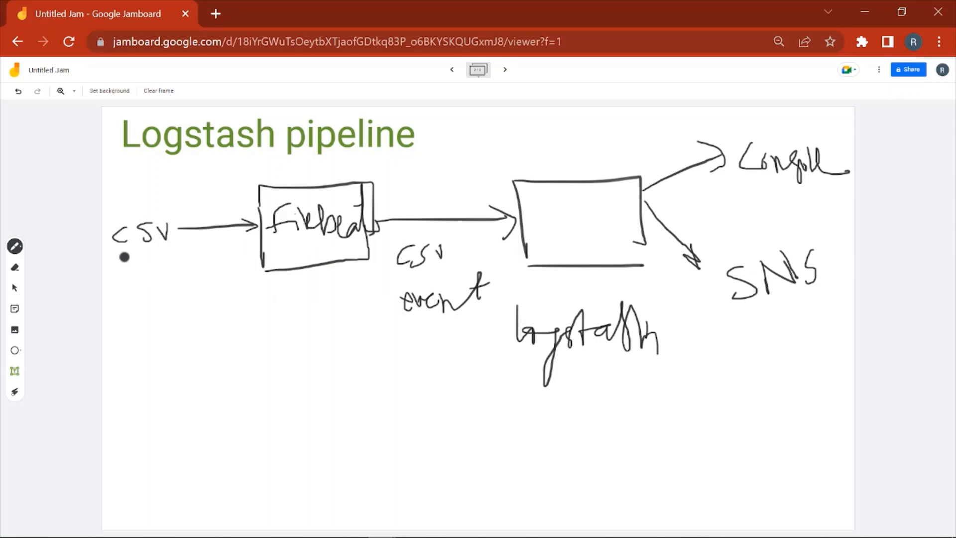
{"action": "left_click_drag", "start_coordinate": [108, 258], "coordinate": [156, 247]}
- Switch to logstash_send_sns.yml in Notepad++ and examine the output section with its sns block
{"action": "key", "text": "alt+Tab"}
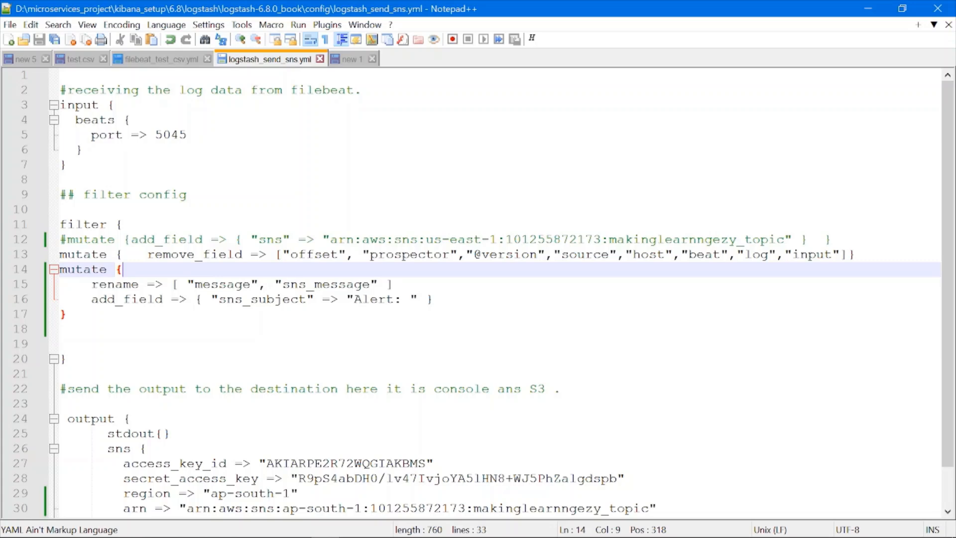
{"action": "scroll", "coordinate": [477, 292], "scroll_direction": "down", "scroll_amount": 1}
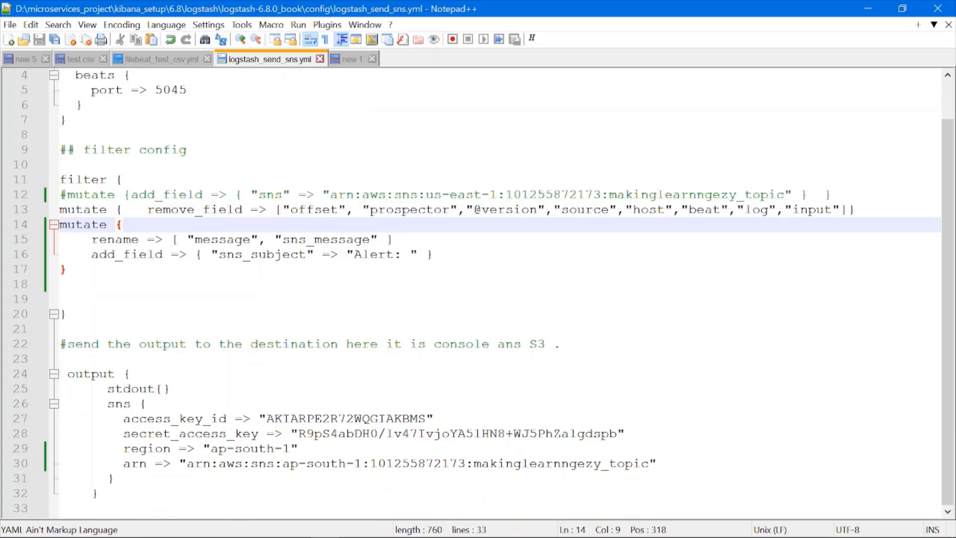
{"action": "left_click", "coordinate": [130, 374]}
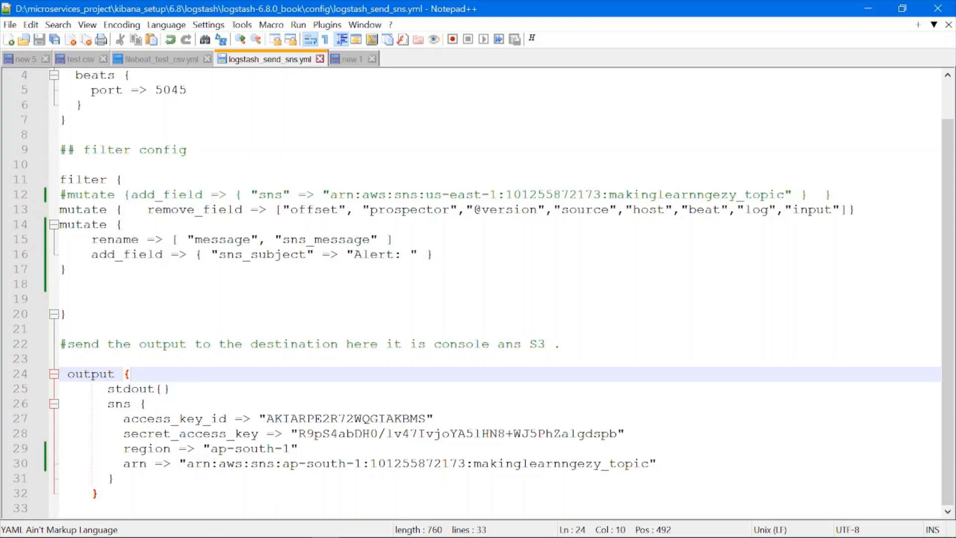
{"action": "double_click", "coordinate": [119, 404]}
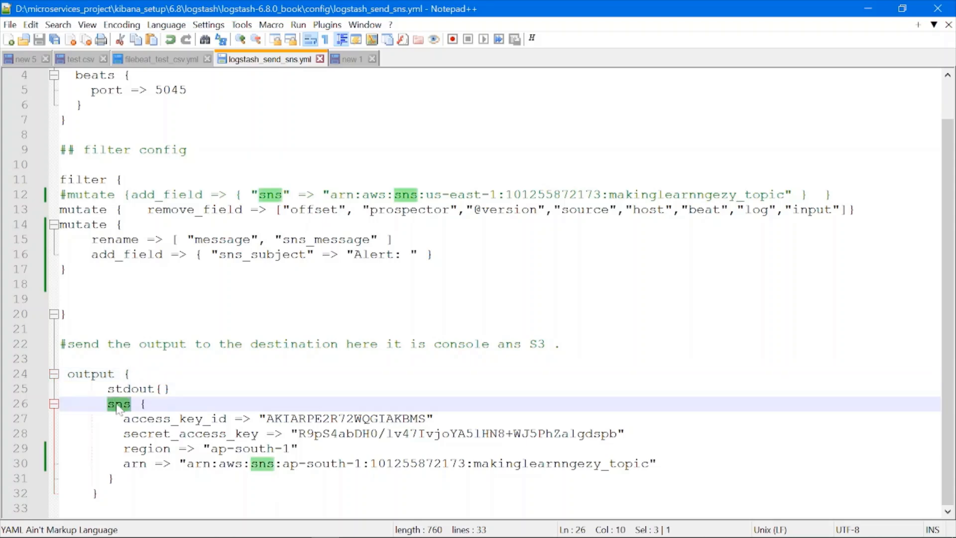
{"action": "left_click", "coordinate": [147, 403]}
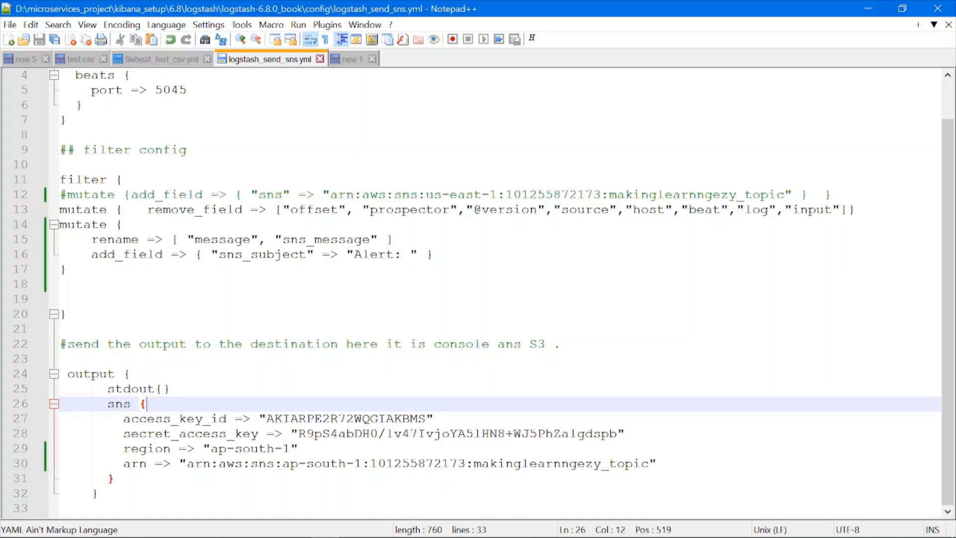
{"action": "left_click_drag", "start_coordinate": [99, 403], "coordinate": [114, 478]}
{"action": "left_click", "coordinate": [172, 418]}
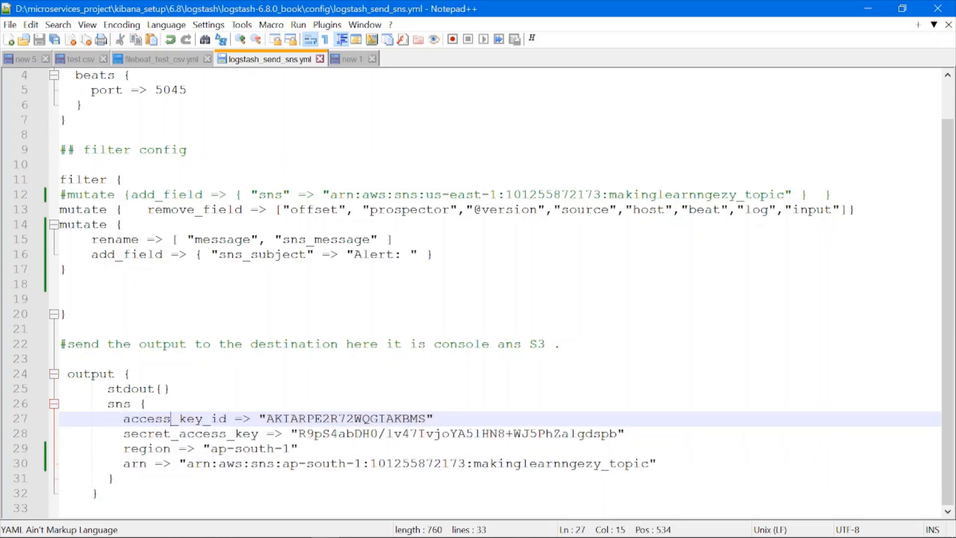
- Examine the access_key_id, secret_access_key and region settings of the sns output
{"action": "left_click_drag", "start_coordinate": [123, 418], "coordinate": [235, 418]}
{"action": "double_click", "coordinate": [346, 419]}
{"action": "left_click", "coordinate": [210, 419]}
{"action": "double_click", "coordinate": [333, 419]}
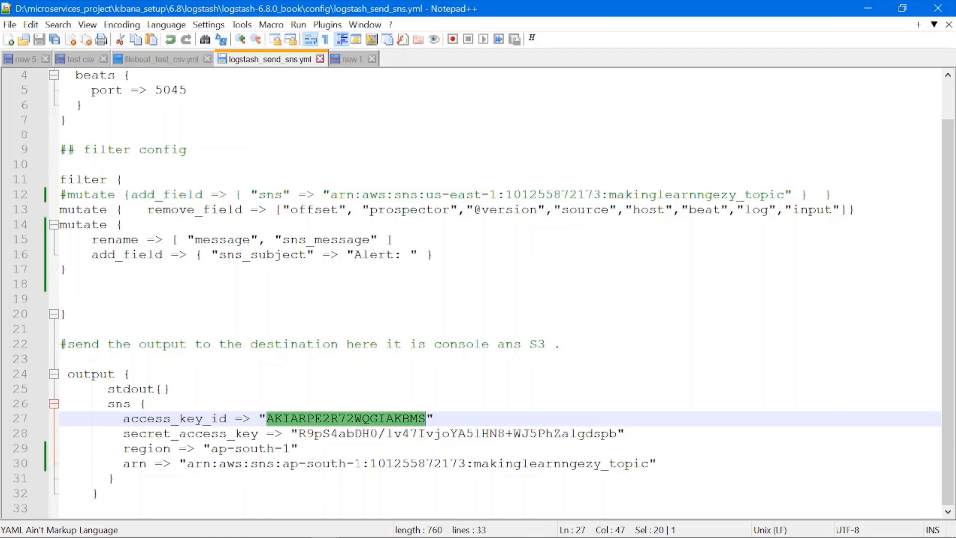
{"action": "double_click", "coordinate": [172, 433]}
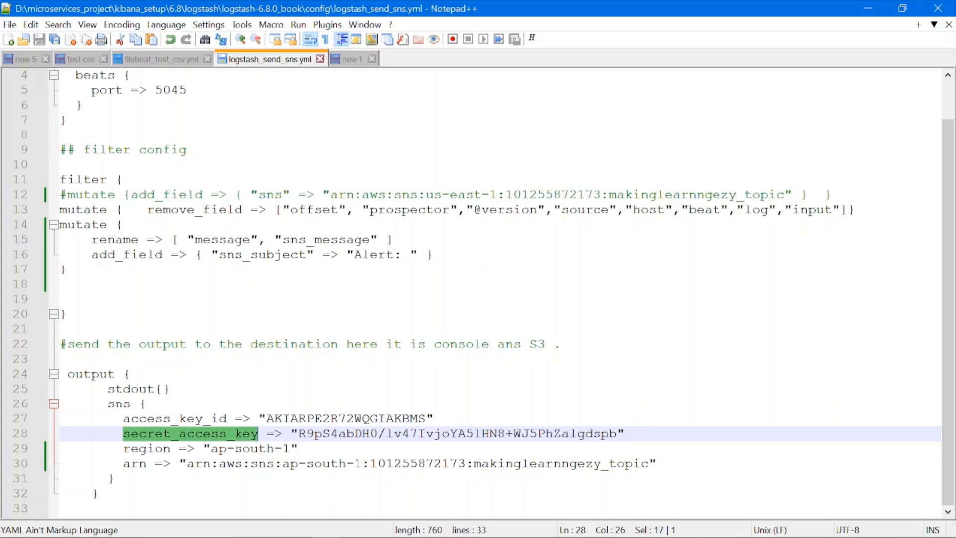
{"action": "left_click_drag", "start_coordinate": [124, 419], "coordinate": [624, 433]}
{"action": "left_click", "coordinate": [624, 433]}
{"action": "double_click", "coordinate": [146, 448]}
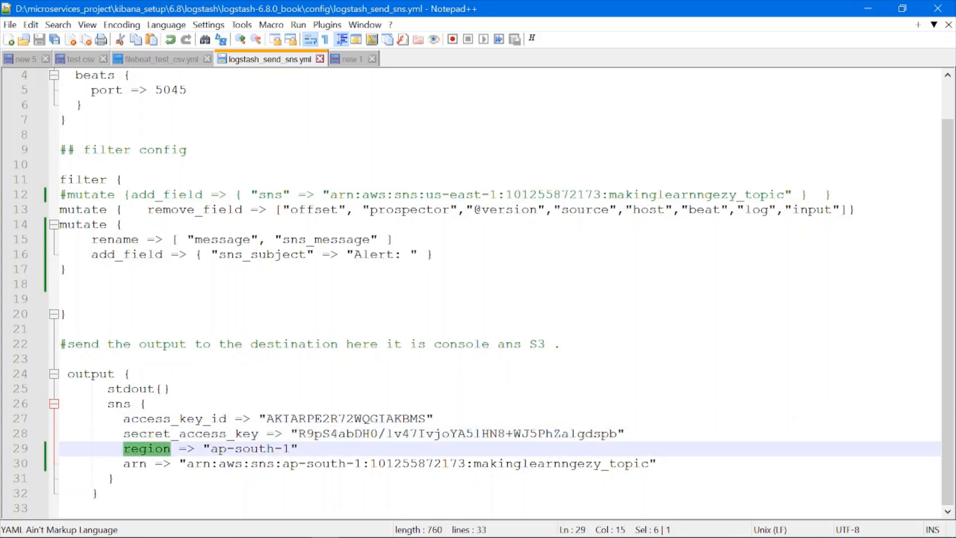
{"action": "left_click", "coordinate": [242, 449]}
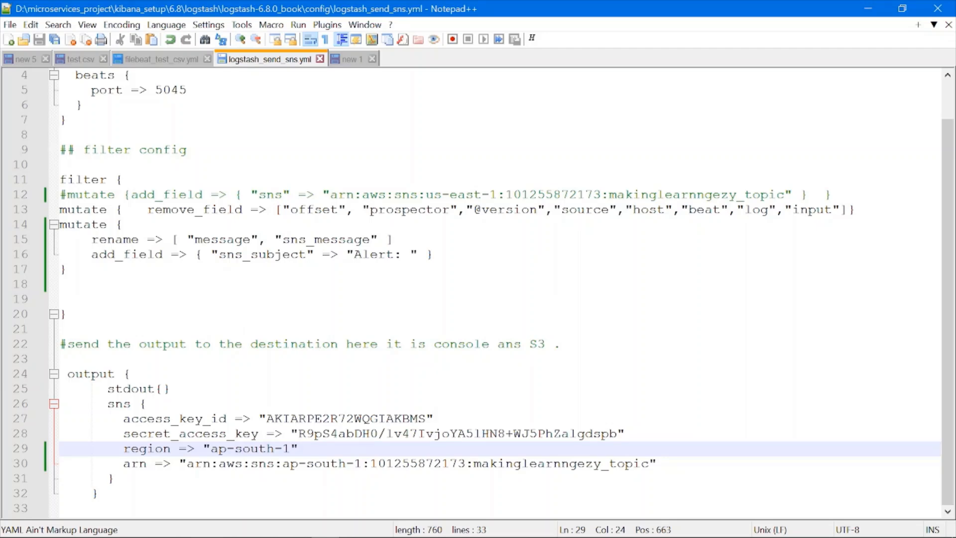
{"action": "left_click_drag", "start_coordinate": [210, 448], "coordinate": [291, 448]}
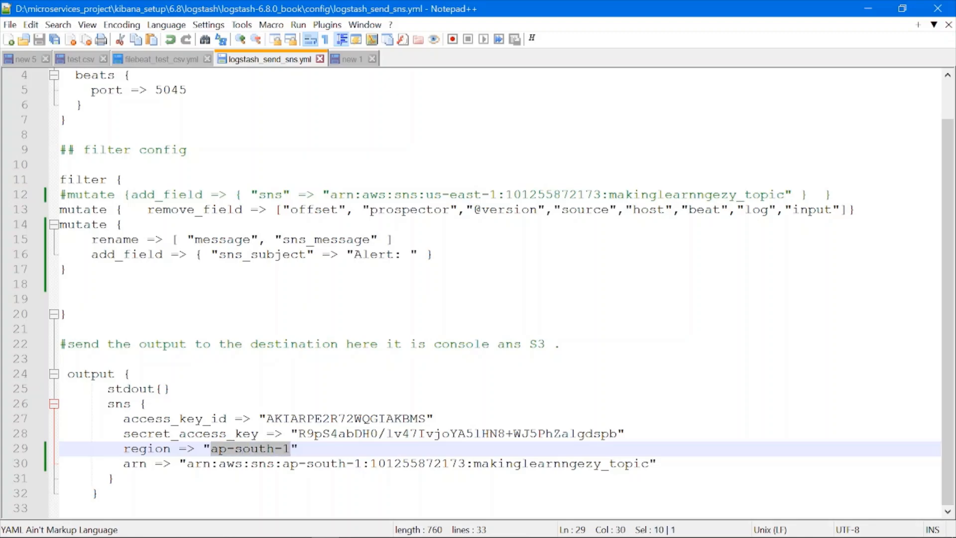
- Switch to the Amazon SNS console, open the makinglearnngezy_sns topic and check its name and the region in its ARN
{"action": "key", "text": "alt+Tab"}
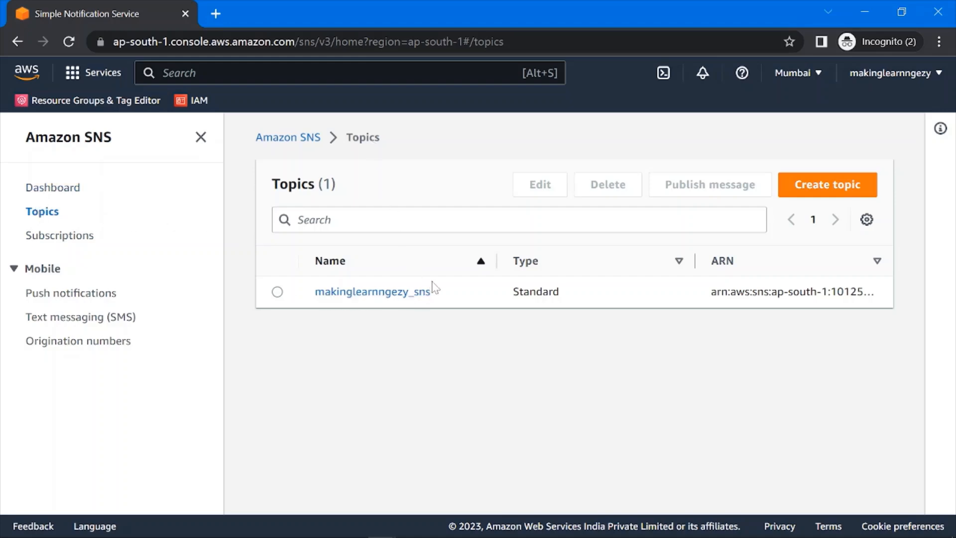
{"action": "left_click_drag", "start_coordinate": [433, 294], "coordinate": [315, 294]}
{"action": "left_click", "coordinate": [350, 362]}
{"action": "left_click", "coordinate": [342, 294]}
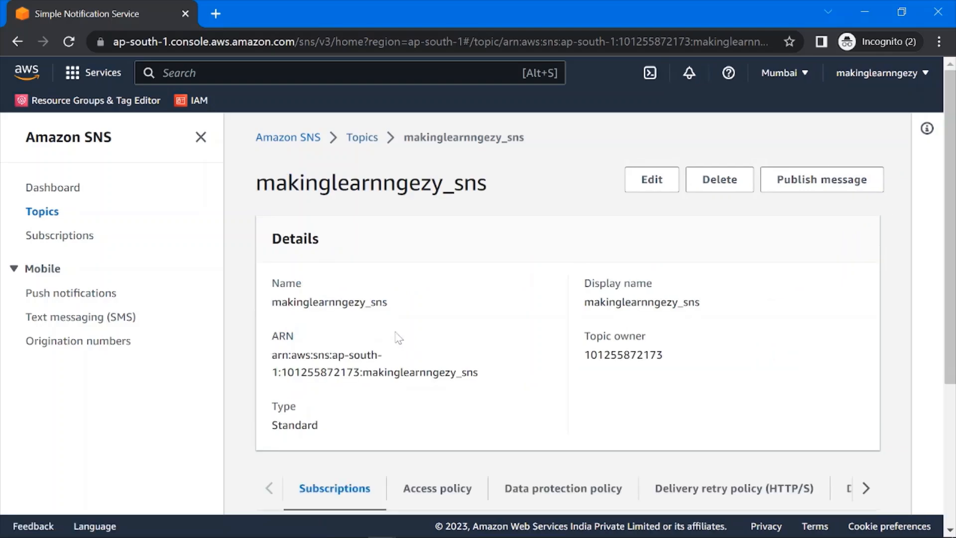
{"action": "scroll", "coordinate": [399, 338], "scroll_direction": "down", "scroll_amount": 2}
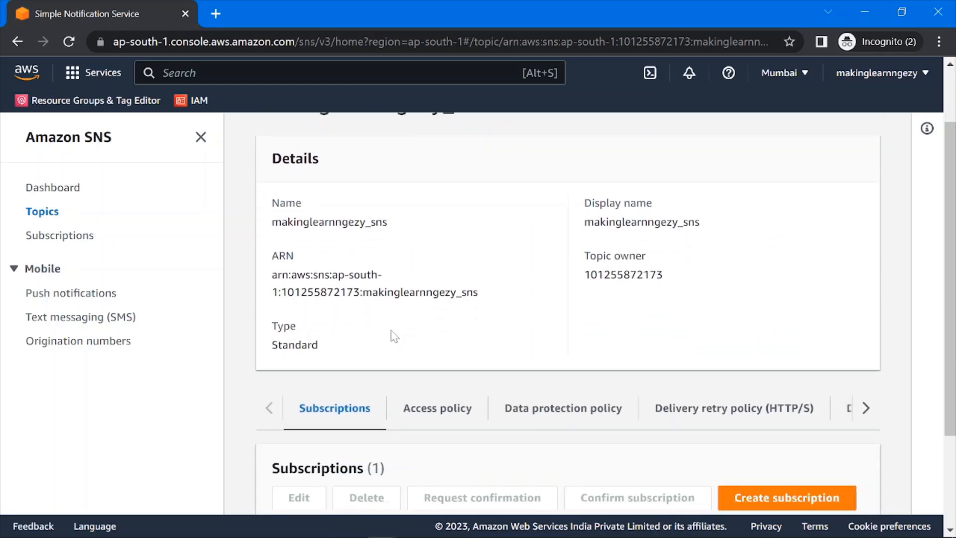
{"action": "scroll", "coordinate": [299, 264], "scroll_direction": "up", "scroll_amount": 2}
{"action": "scroll", "coordinate": [319, 289], "scroll_direction": "down", "scroll_amount": 2}
{"action": "left_click_drag", "start_coordinate": [331, 274], "coordinate": [278, 292]}
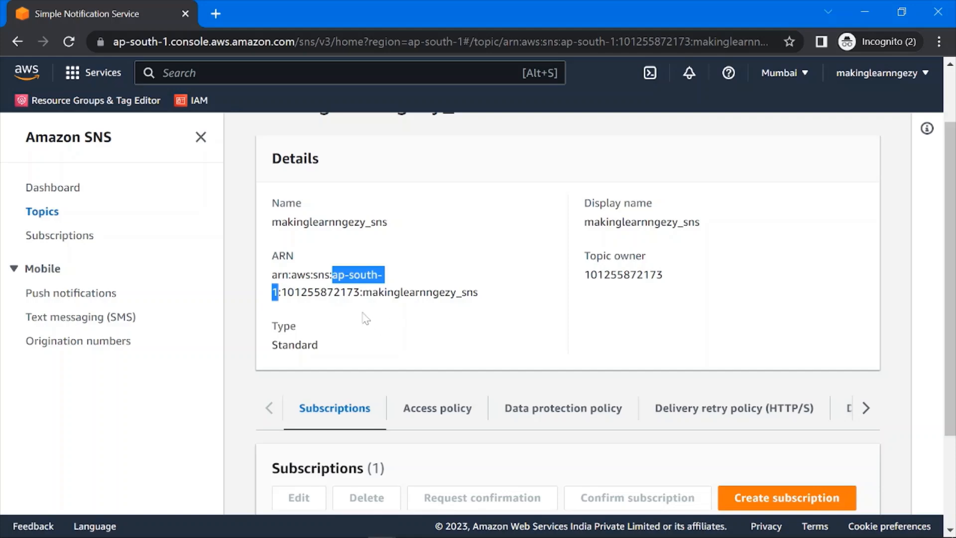
{"action": "scroll", "coordinate": [366, 209], "scroll_direction": "up", "scroll_amount": 2}
{"action": "left_click_drag", "start_coordinate": [487, 182], "coordinate": [299, 182]}
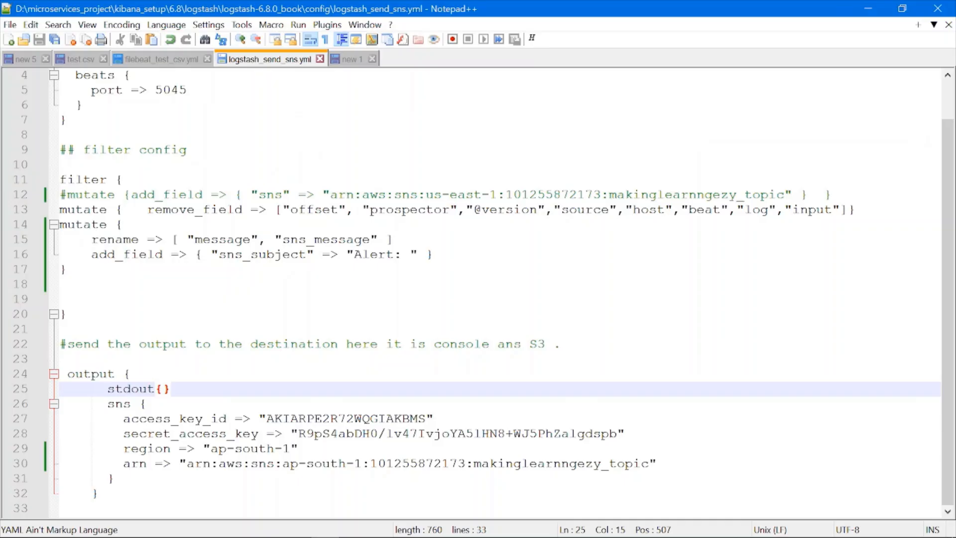
- Switch back to logstash_send_sns.yml in Notepad++ and examine the region and the topic name in the arn setting of the sns output
{"action": "left_click_drag", "start_coordinate": [211, 449], "coordinate": [292, 450]}
{"action": "left_click", "coordinate": [293, 451]}
{"action": "left_click", "coordinate": [294, 478]}
{"action": "double_click", "coordinate": [135, 464]}
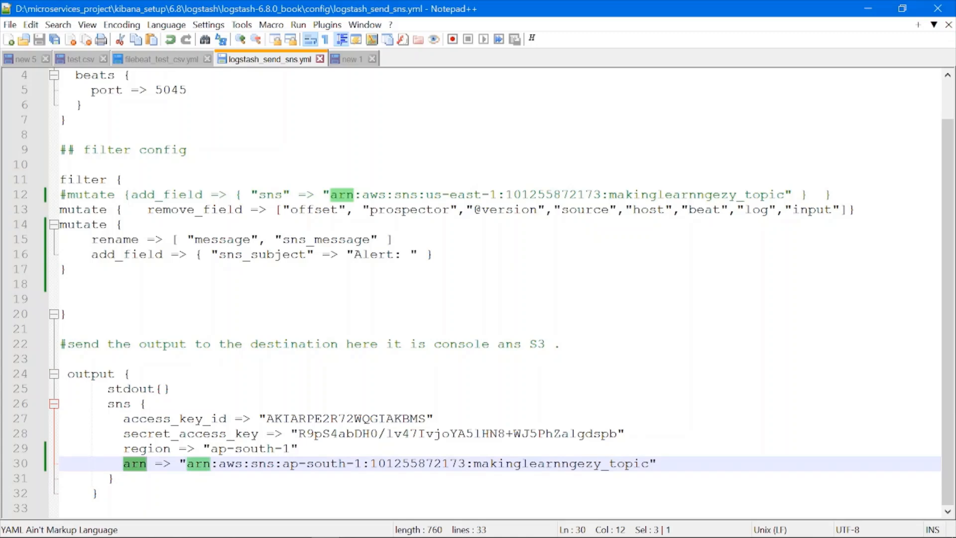
{"action": "left_click_drag", "start_coordinate": [474, 464], "coordinate": [650, 464]}
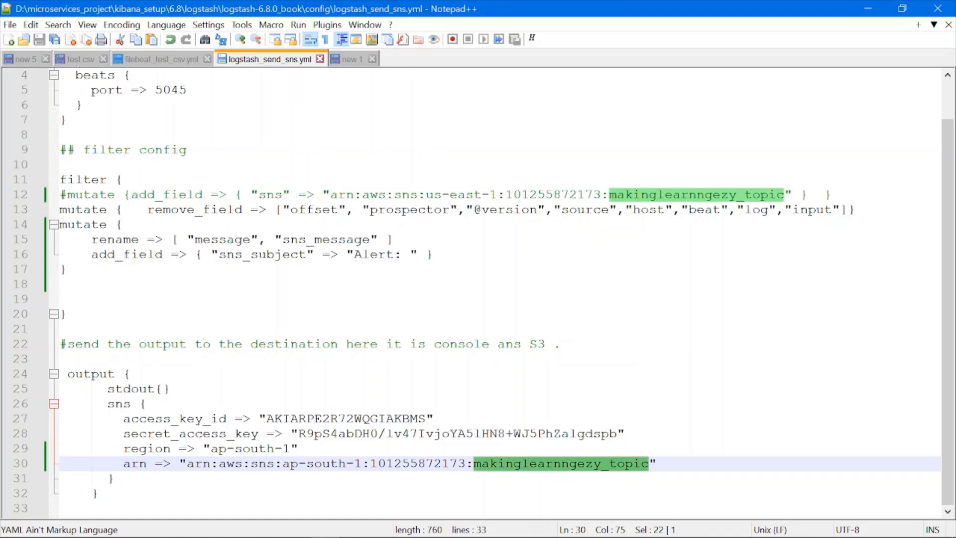
{"action": "left_click", "coordinate": [458, 433]}
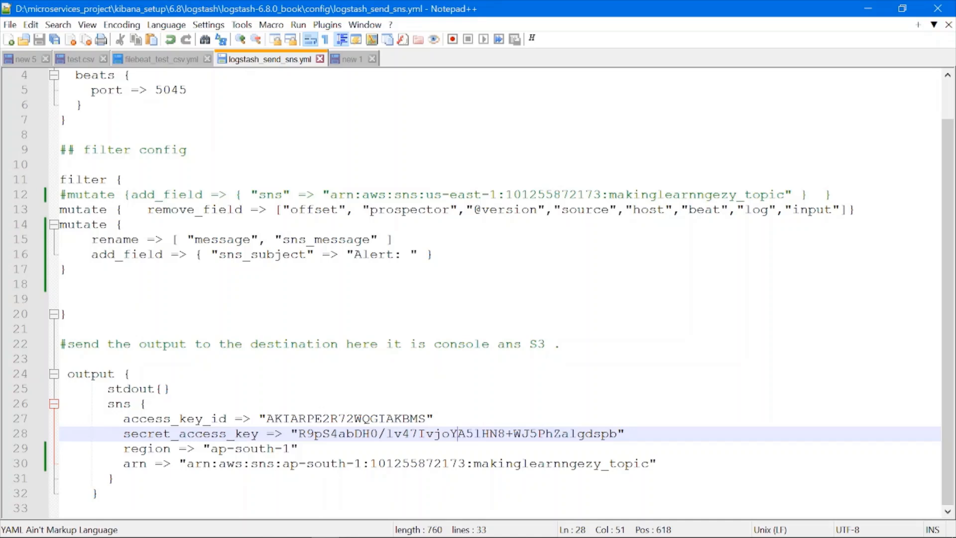
- Look up the makinglearnngezy_sns topic's ARN in the Amazon SNS console and compare it with the sns output settings in logstash_send_sns.yml
{"action": "key", "text": "alt+Tab"}
{"action": "left_click", "coordinate": [248, 255]}
{"action": "scroll", "coordinate": [250, 255], "scroll_direction": "up", "scroll_amount": 3}
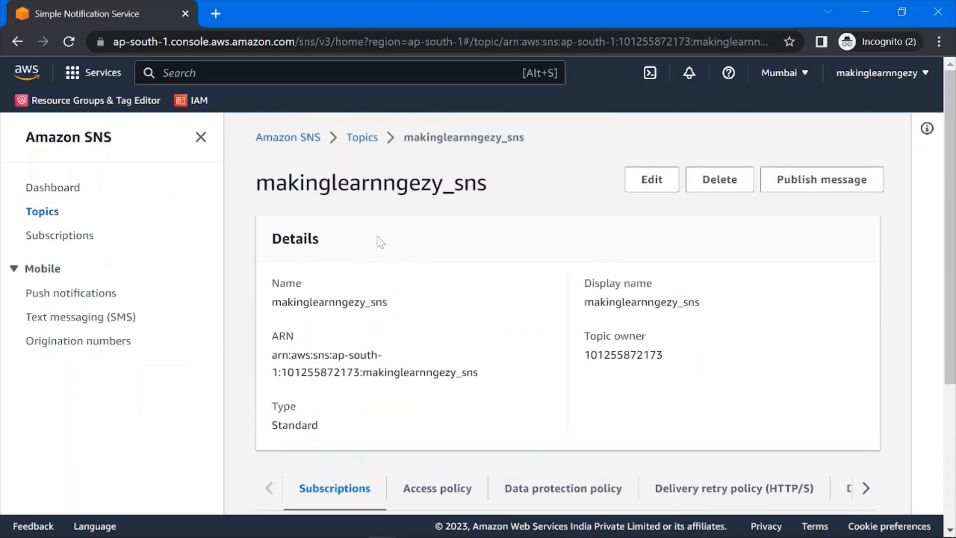
{"action": "left_click_drag", "start_coordinate": [271, 335], "coordinate": [487, 373]}
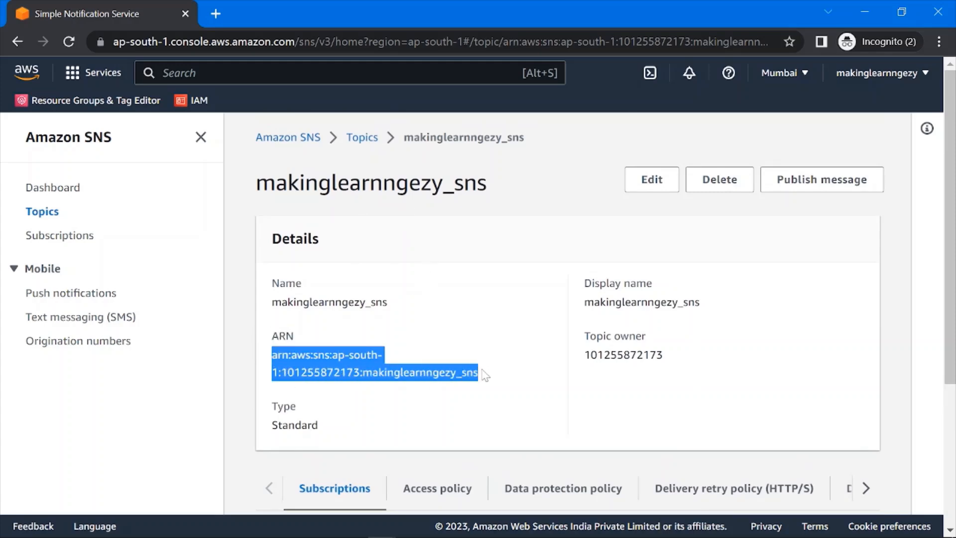
{"action": "key", "text": "alt+Tab"}
{"action": "left_click_drag", "start_coordinate": [123, 418], "coordinate": [657, 463]}
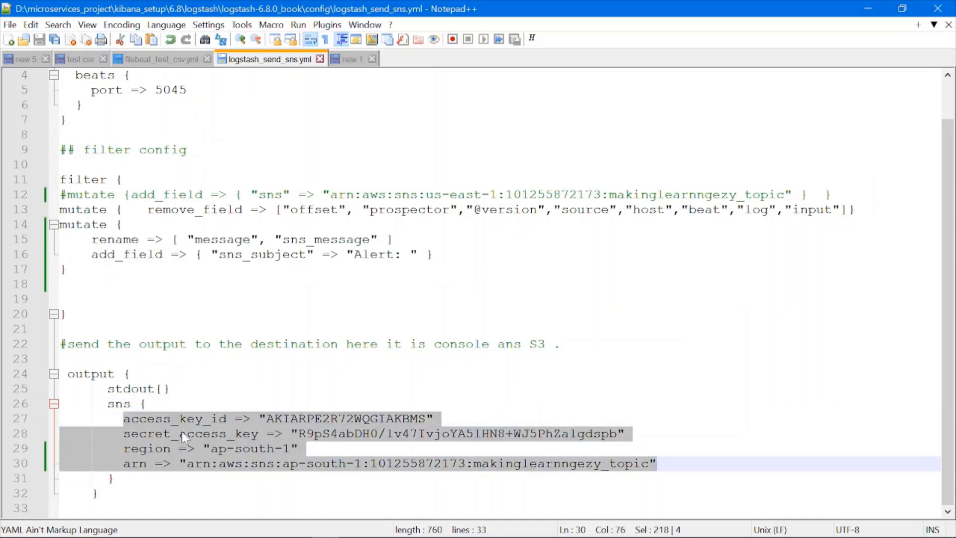
{"action": "left_click", "coordinate": [398, 403]}
- Examine the input section of logstash_send_sns.yml with its beats block and port 5045
{"action": "scroll", "coordinate": [398, 404], "scroll_direction": "up", "scroll_amount": 1}
{"action": "left_click_drag", "start_coordinate": [61, 105], "coordinate": [67, 165]}
{"action": "left_click", "coordinate": [67, 165]}
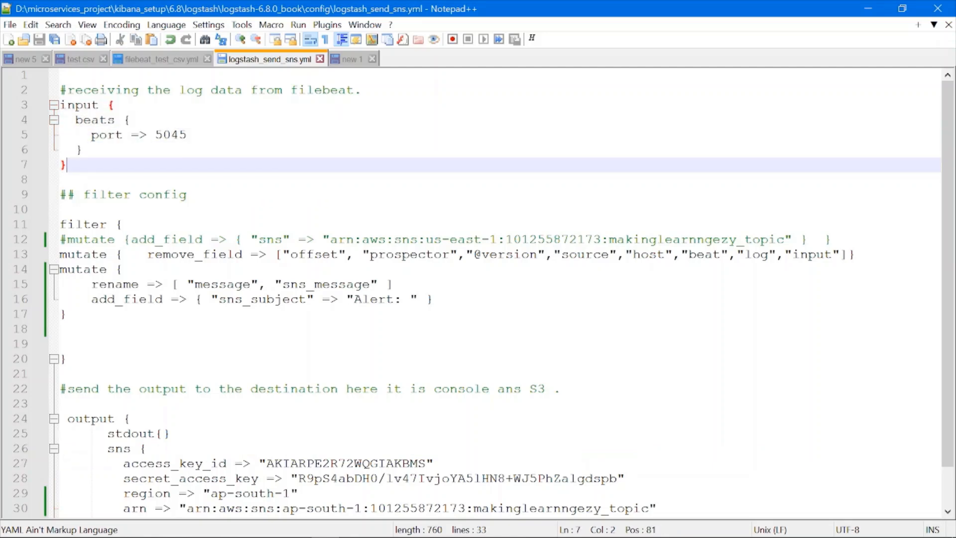
{"action": "double_click", "coordinate": [107, 120]}
{"action": "double_click", "coordinate": [172, 136]}
{"action": "left_click", "coordinate": [172, 150]}
- Examine the filter section and its mutate line with the remove_field list
{"action": "scroll", "coordinate": [172, 174], "scroll_direction": "down", "scroll_amount": 1}
{"action": "left_click", "coordinate": [164, 179]}
{"action": "left_click", "coordinate": [60, 179]}
{"action": "left_click_drag", "start_coordinate": [60, 180], "coordinate": [67, 269]}
{"action": "left_click", "coordinate": [67, 269]}
{"action": "left_click_drag", "start_coordinate": [854, 209], "coordinate": [47, 217]}
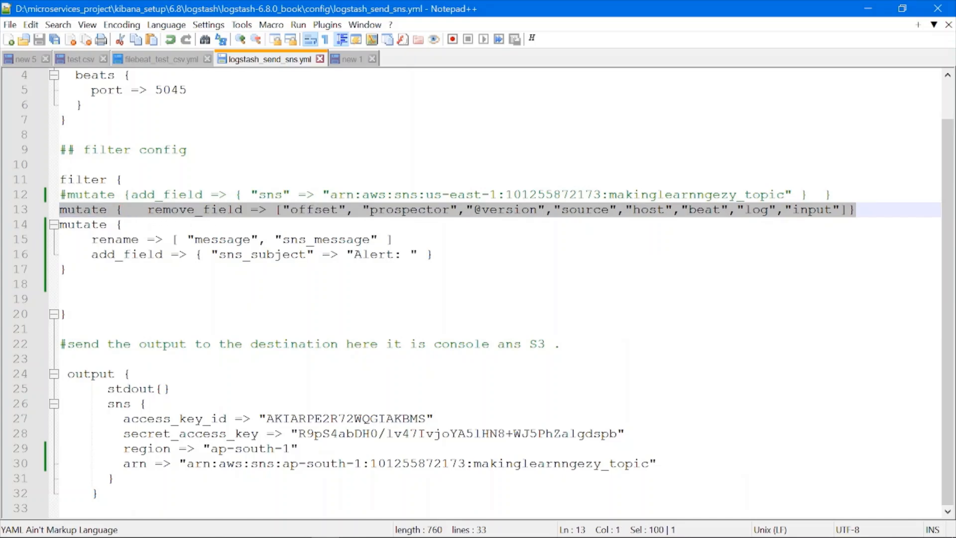
- Insert a blank line between the remove_field line and the following mutate block in the filter section
{"action": "left_click", "coordinate": [134, 225]}
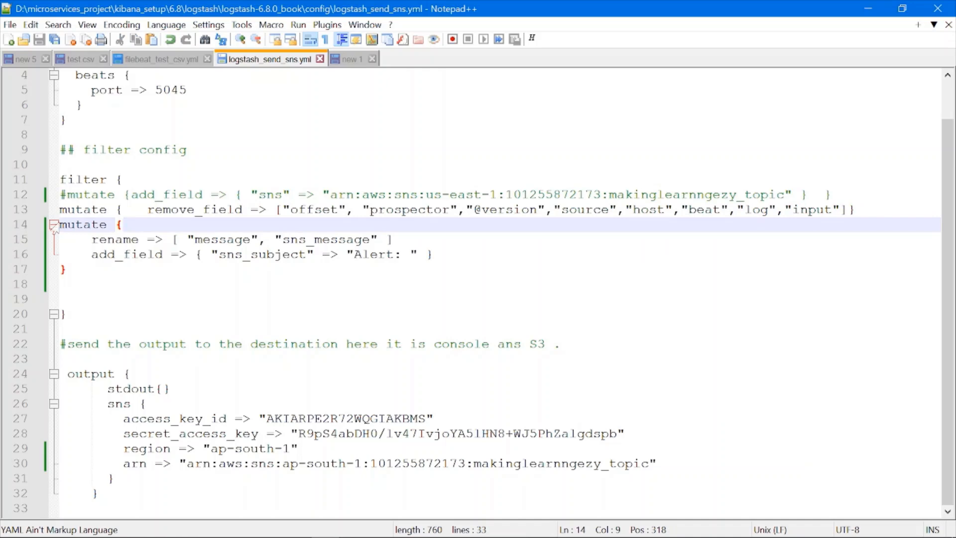
{"action": "key", "text": "Home"}
{"action": "key", "text": "Return"}
{"action": "left_click", "coordinate": [74, 284]}
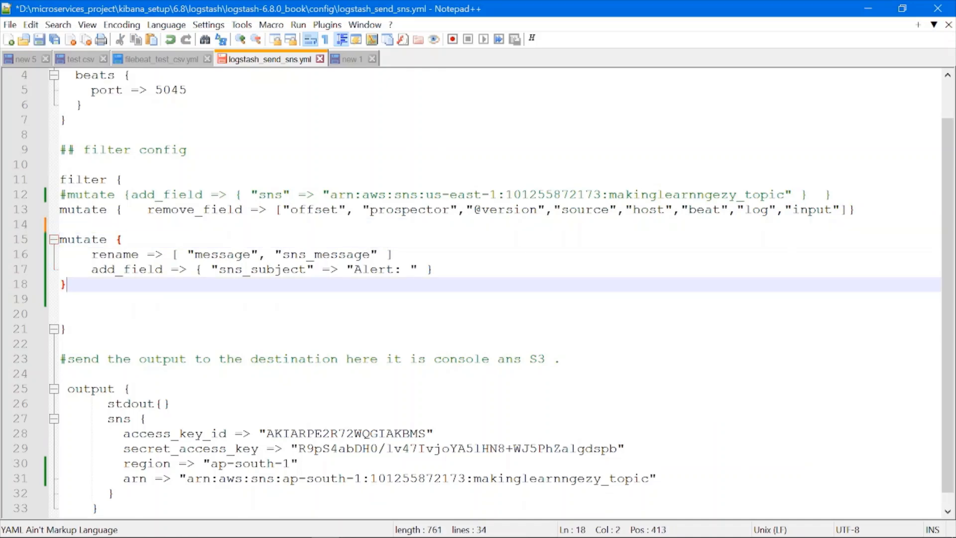
- Examine the renamed message field and the add_field setting that gives sns_subject the value "Alert: "
{"action": "double_click", "coordinate": [222, 254]}
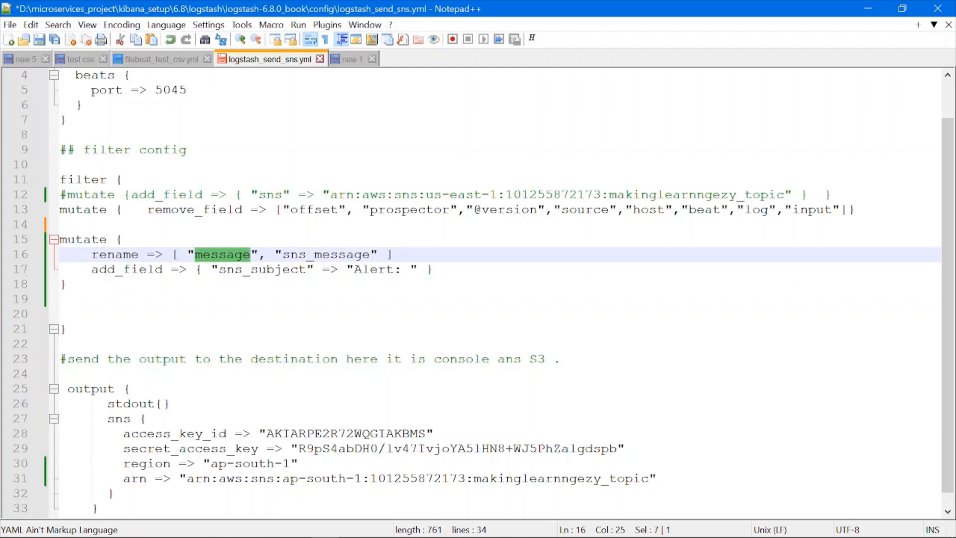
{"action": "double_click", "coordinate": [127, 269]}
{"action": "double_click", "coordinate": [245, 269]}
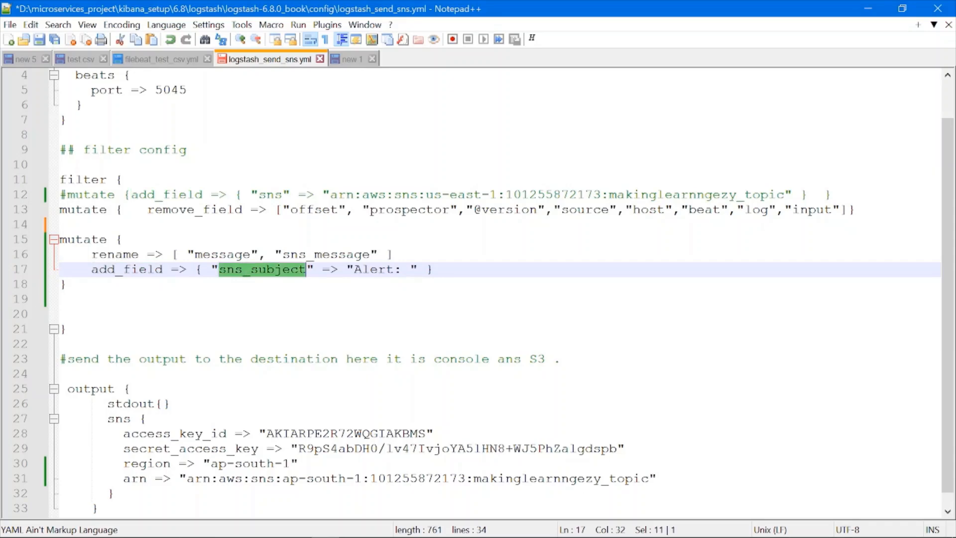
{"action": "left_click_drag", "start_coordinate": [354, 269], "coordinate": [410, 269]}
- Switch to Google Jamboard and write SNS as a heading on an empty frame, with SNS_subject and SNS_message beneath it
{"action": "mouse_move", "coordinate": [390, 149]}
{"action": "left_mouse_down"}
{"action": "mouse_move", "coordinate": [365, 177]}
{"action": "mouse_move", "coordinate": [415, 191]}
{"action": "left_mouse_up"}
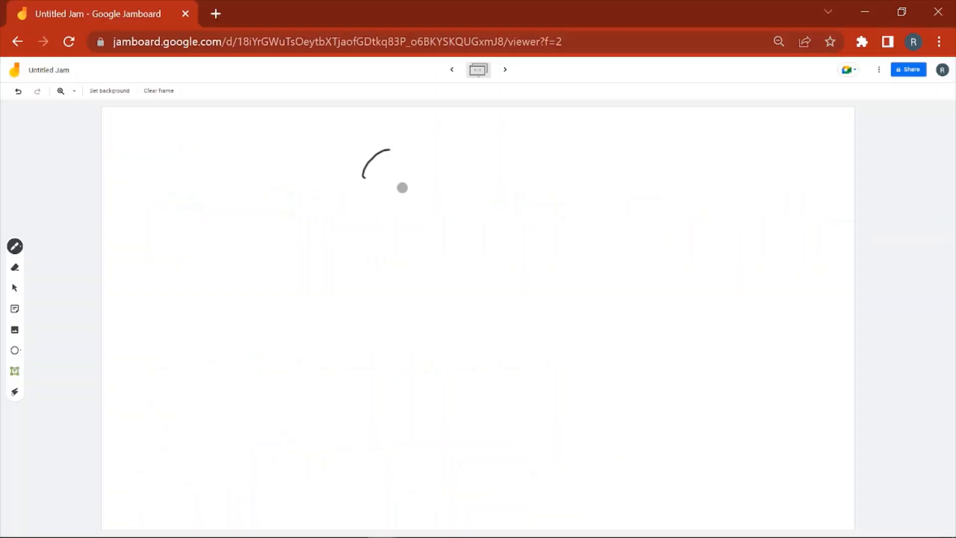
{"action": "mouse_move", "coordinate": [423, 156]}
{"action": "left_mouse_down"}
{"action": "mouse_move", "coordinate": [452, 155]}
{"action": "mouse_move", "coordinate": [462, 183]}
{"action": "left_mouse_up"}
{"action": "mouse_move", "coordinate": [486, 139]}
{"action": "left_mouse_down"}
{"action": "mouse_move", "coordinate": [482, 169]}
{"action": "mouse_move", "coordinate": [525, 187]}
{"action": "left_mouse_up"}
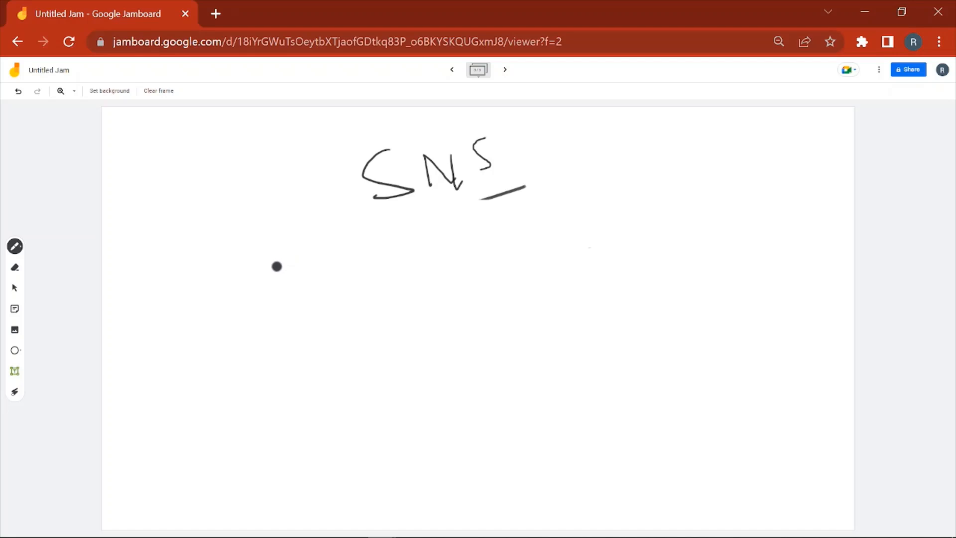
{"action": "mouse_move", "coordinate": [277, 270]}
{"action": "left_mouse_down"}
{"action": "mouse_move", "coordinate": [292, 294]}
{"action": "mouse_move", "coordinate": [320, 280]}
{"action": "mouse_move", "coordinate": [326, 290]}
{"action": "mouse_move", "coordinate": [347, 285]}
{"action": "mouse_move", "coordinate": [358, 268]}
{"action": "mouse_move", "coordinate": [366, 282]}
{"action": "left_mouse_up"}
{"action": "left_click_drag", "start_coordinate": [376, 269], "coordinate": [402, 289]}
{"action": "mouse_move", "coordinate": [409, 266]}
{"action": "left_mouse_down"}
{"action": "mouse_move", "coordinate": [424, 339]}
{"action": "mouse_move", "coordinate": [439, 273]}
{"action": "mouse_move", "coordinate": [484, 281]}
{"action": "mouse_move", "coordinate": [492, 245]}
{"action": "left_mouse_up"}
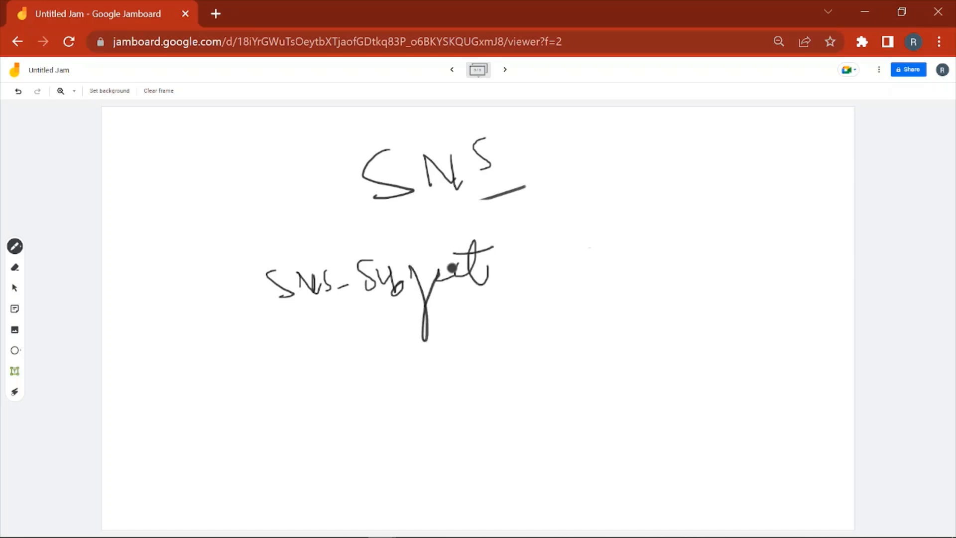
{"action": "mouse_move", "coordinate": [297, 358]}
{"action": "left_mouse_down"}
{"action": "mouse_move", "coordinate": [290, 385]}
{"action": "mouse_move", "coordinate": [326, 380]}
{"action": "left_mouse_up"}
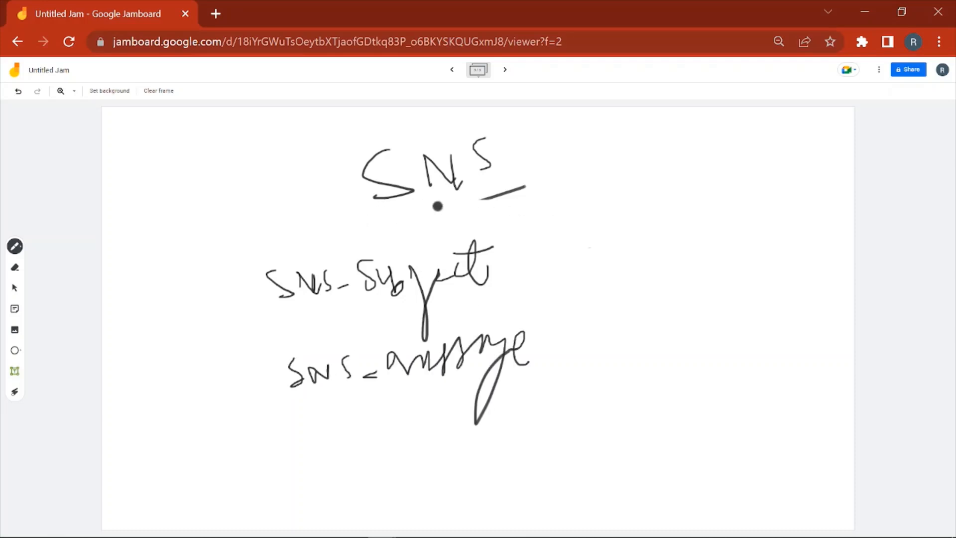
- Underline the SNS heading, bracket the two field names, draw arrows at SNS_subject and write 100 above it
{"action": "left_click_drag", "start_coordinate": [372, 212], "coordinate": [524, 185]}
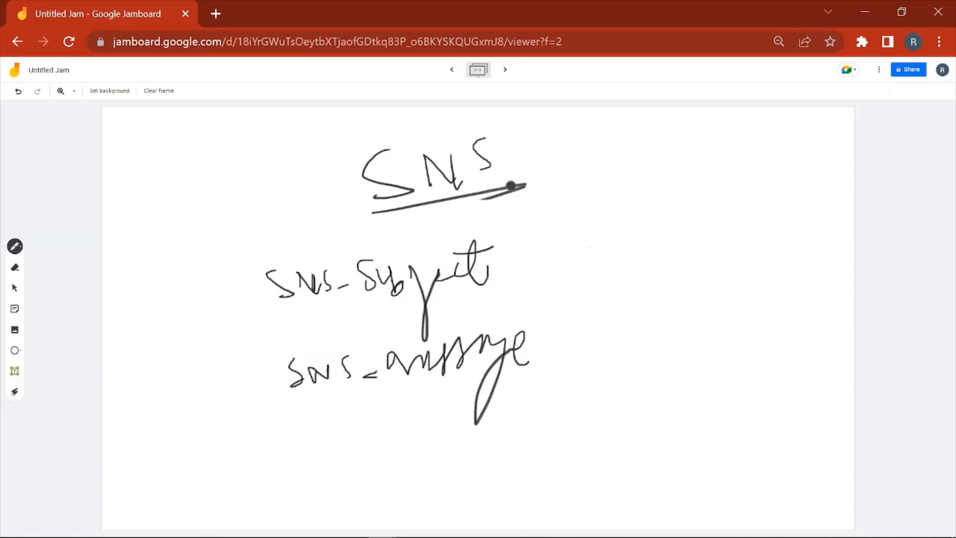
{"action": "mouse_move", "coordinate": [232, 279]}
{"action": "left_mouse_down"}
{"action": "mouse_move", "coordinate": [244, 276]}
{"action": "mouse_move", "coordinate": [248, 425]}
{"action": "mouse_move", "coordinate": [297, 416]}
{"action": "left_mouse_up"}
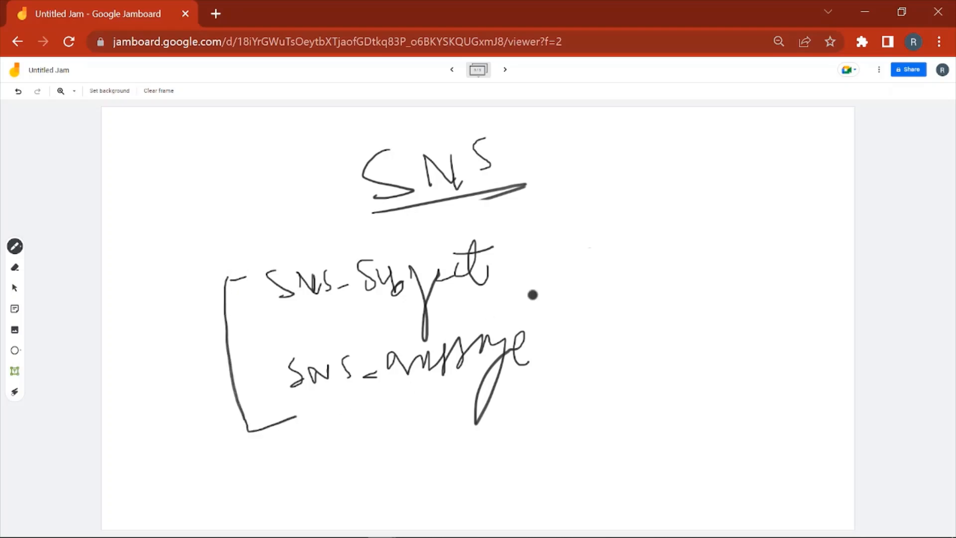
{"action": "mouse_move", "coordinate": [513, 266]}
{"action": "left_mouse_down"}
{"action": "mouse_move", "coordinate": [569, 266]}
{"action": "mouse_move", "coordinate": [547, 275]}
{"action": "left_mouse_up"}
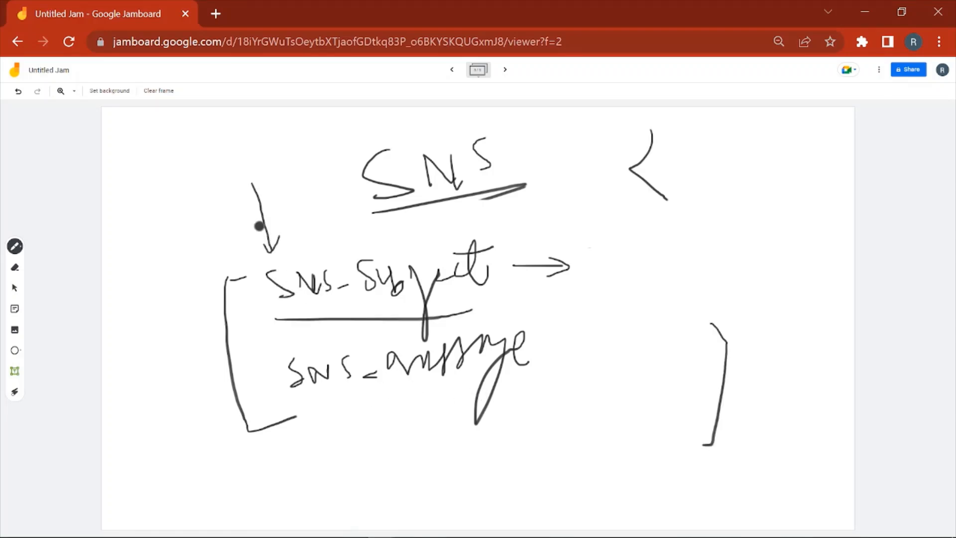
{"action": "mouse_move", "coordinate": [173, 152]}
{"action": "left_mouse_down"}
{"action": "mouse_move", "coordinate": [182, 179]}
{"action": "mouse_move", "coordinate": [198, 157]}
{"action": "mouse_move", "coordinate": [228, 155]}
{"action": "left_mouse_up"}
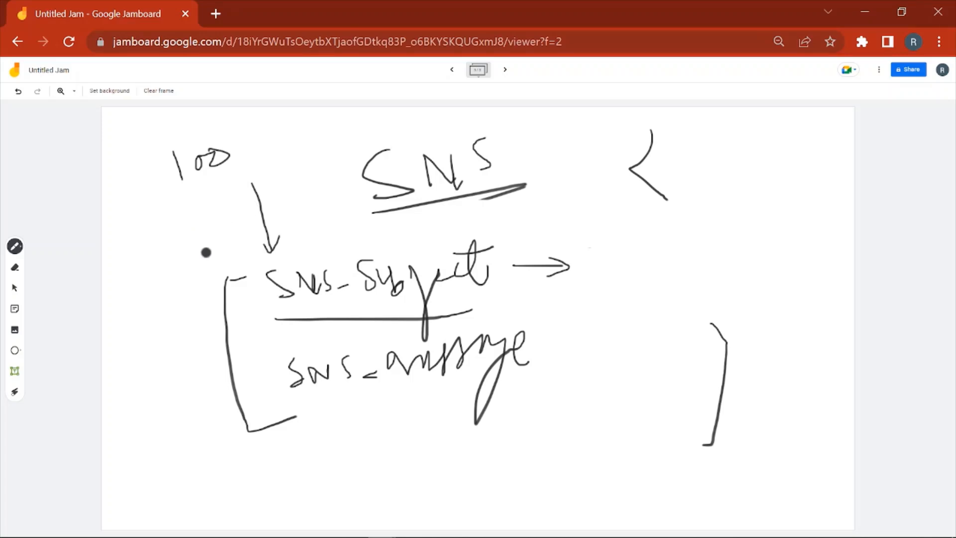
- Draw an arrow pointing up to SNS_message, handwrite a note below it and underline the note
{"action": "mouse_move", "coordinate": [363, 394]}
{"action": "left_mouse_down"}
{"action": "mouse_move", "coordinate": [373, 440]}
{"action": "mouse_move", "coordinate": [356, 410]}
{"action": "left_mouse_up"}
{"action": "left_click_drag", "start_coordinate": [362, 395], "coordinate": [378, 408]}
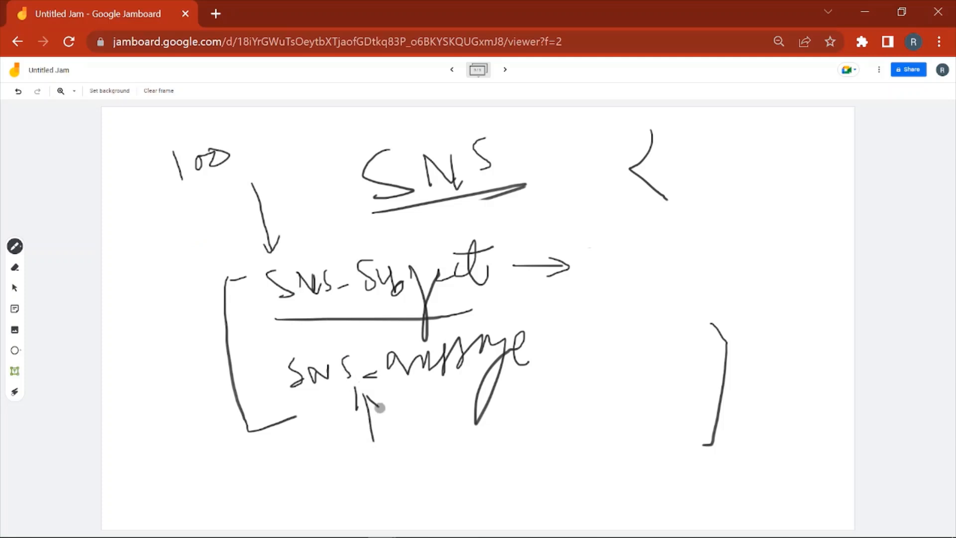
{"action": "mouse_move", "coordinate": [386, 447]}
{"action": "left_mouse_down"}
{"action": "mouse_move", "coordinate": [405, 446]}
{"action": "mouse_move", "coordinate": [403, 482]}
{"action": "left_mouse_up"}
{"action": "left_click_drag", "start_coordinate": [428, 451], "coordinate": [454, 474]}
{"action": "left_click_drag", "start_coordinate": [470, 439], "coordinate": [483, 465]}
{"action": "mouse_move", "coordinate": [504, 433]}
{"action": "left_mouse_down"}
{"action": "mouse_move", "coordinate": [502, 458]}
{"action": "mouse_move", "coordinate": [534, 458]}
{"action": "left_mouse_up"}
{"action": "mouse_move", "coordinate": [560, 416]}
{"action": "left_mouse_down"}
{"action": "mouse_move", "coordinate": [559, 457]}
{"action": "mouse_move", "coordinate": [592, 500]}
{"action": "left_mouse_up"}
{"action": "mouse_move", "coordinate": [611, 405]}
{"action": "left_mouse_down"}
{"action": "mouse_move", "coordinate": [622, 454]}
{"action": "mouse_move", "coordinate": [625, 415]}
{"action": "mouse_move", "coordinate": [667, 446]}
{"action": "left_mouse_up"}
{"action": "left_click_drag", "start_coordinate": [407, 505], "coordinate": [654, 481]}
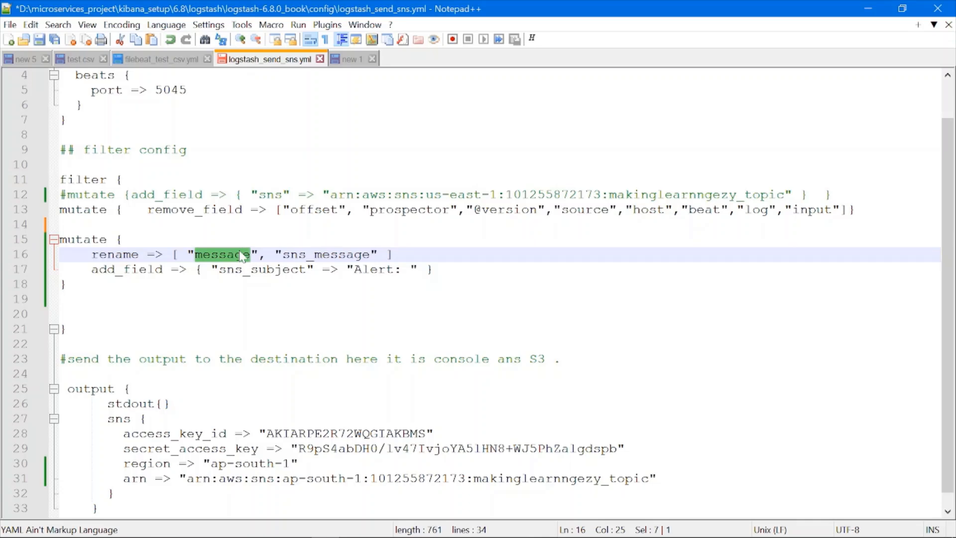
- Switch back to logstash_send_sns.yml in Notepad++ and examine the message field in the rename setting
{"action": "key", "text": "Up"}
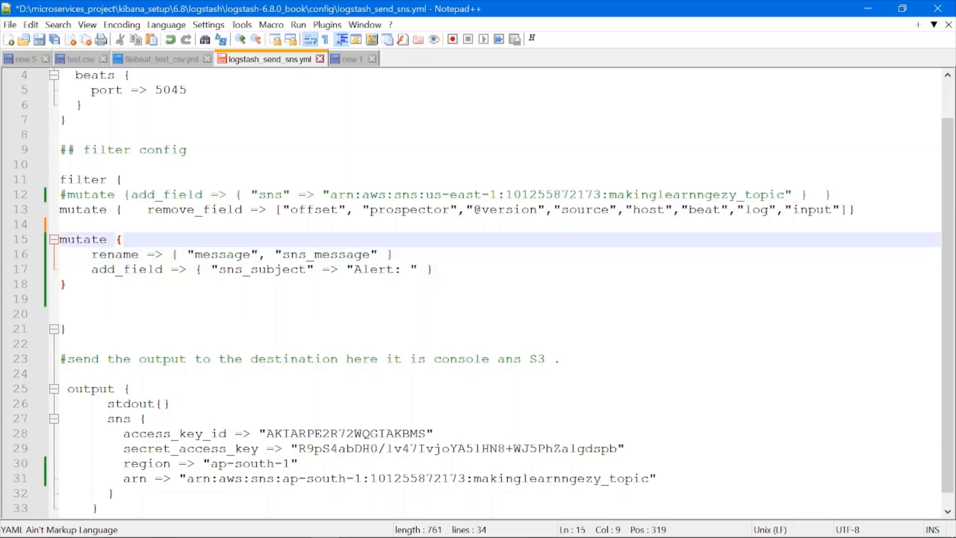
{"action": "double_click", "coordinate": [222, 254]}
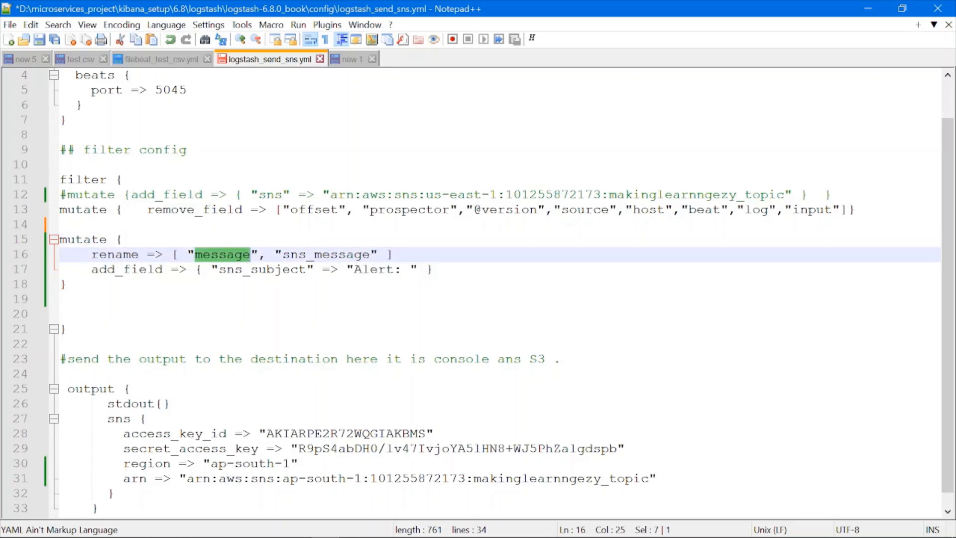
{"action": "left_click", "coordinate": [229, 284]}
- Review the filter section: the remove_field line, the message to sns_message rename and the "Alert: " value of sns_subject
{"action": "scroll", "coordinate": [228, 284], "scroll_direction": "up", "scroll_amount": 1}
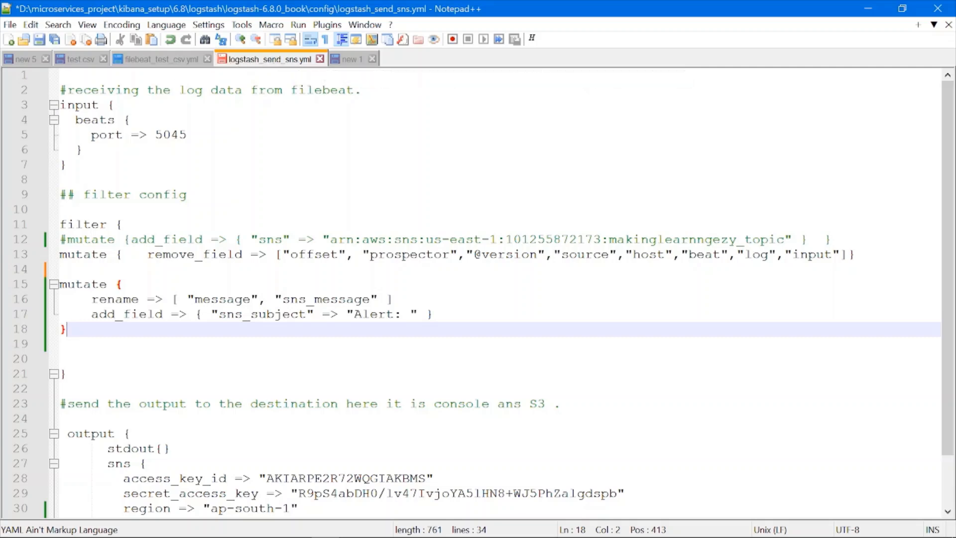
{"action": "scroll", "coordinate": [495, 291], "scroll_direction": "down", "scroll_amount": 2}
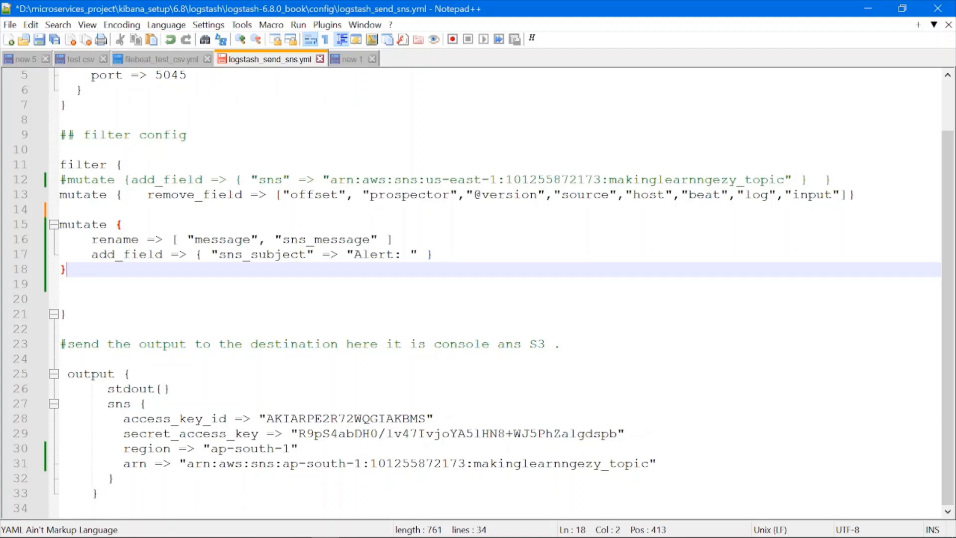
{"action": "left_click_drag", "start_coordinate": [60, 195], "coordinate": [849, 195]}
{"action": "left_click_drag", "start_coordinate": [60, 224], "coordinate": [65, 270]}
{"action": "left_click", "coordinate": [66, 284]}
{"action": "double_click", "coordinate": [234, 241]}
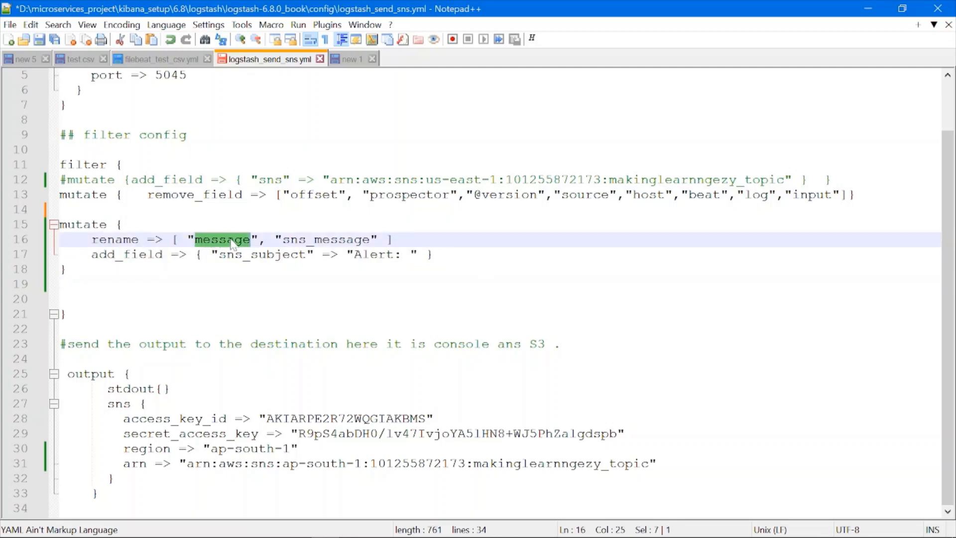
{"action": "left_click", "coordinate": [362, 240]}
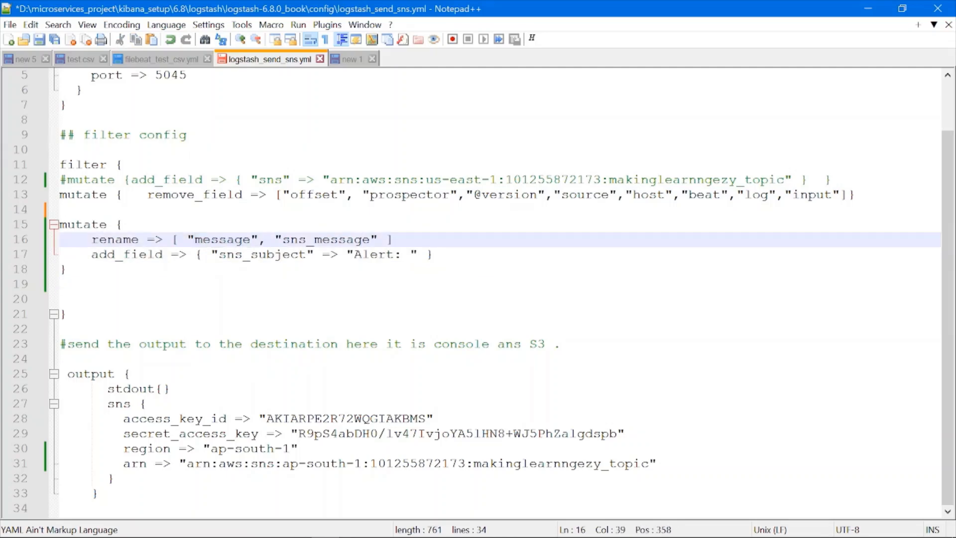
{"action": "left_click_drag", "start_coordinate": [219, 254], "coordinate": [410, 254]}
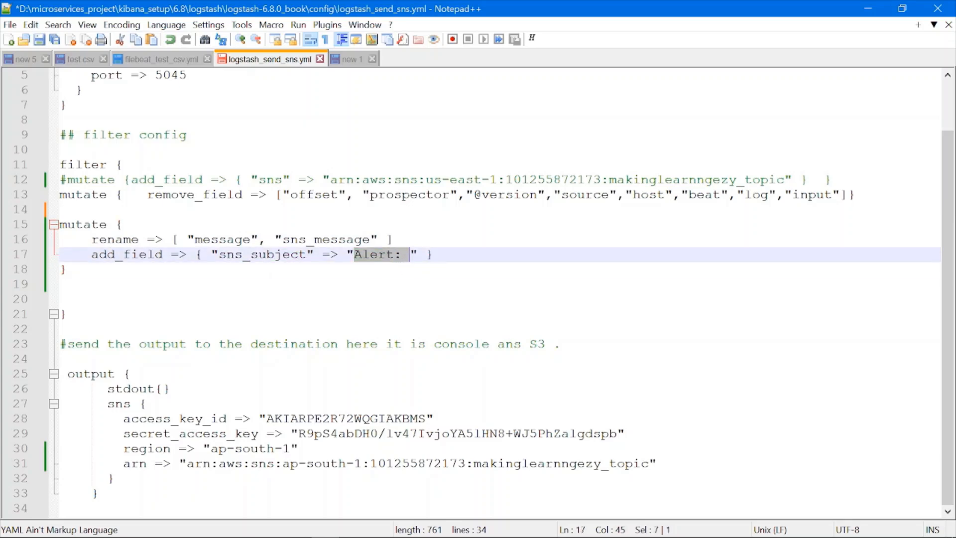
{"action": "left_click", "coordinate": [393, 300]}
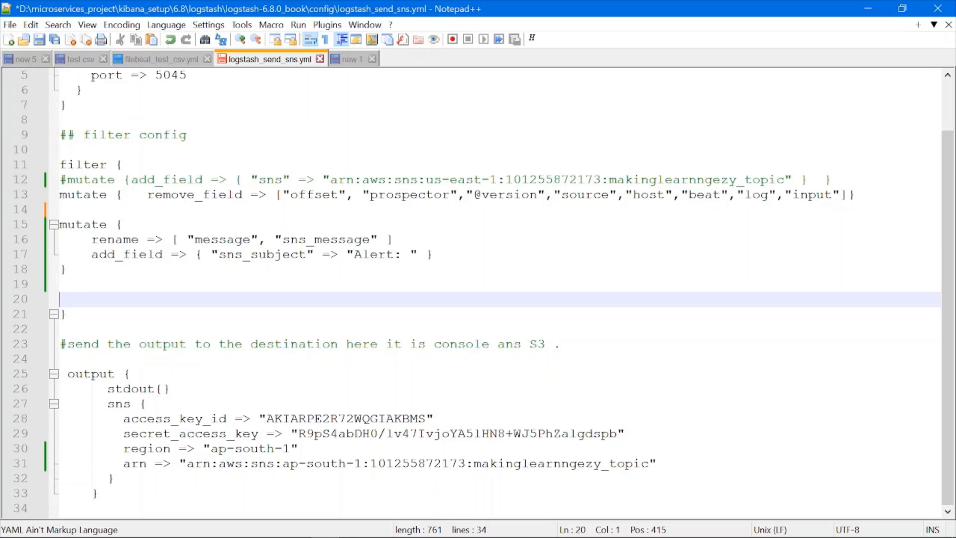
- Review the sns output's credentials, region and arn settings, together with the filter's rename and add_field lines
{"action": "left_click_drag", "start_coordinate": [100, 404], "coordinate": [147, 404]}
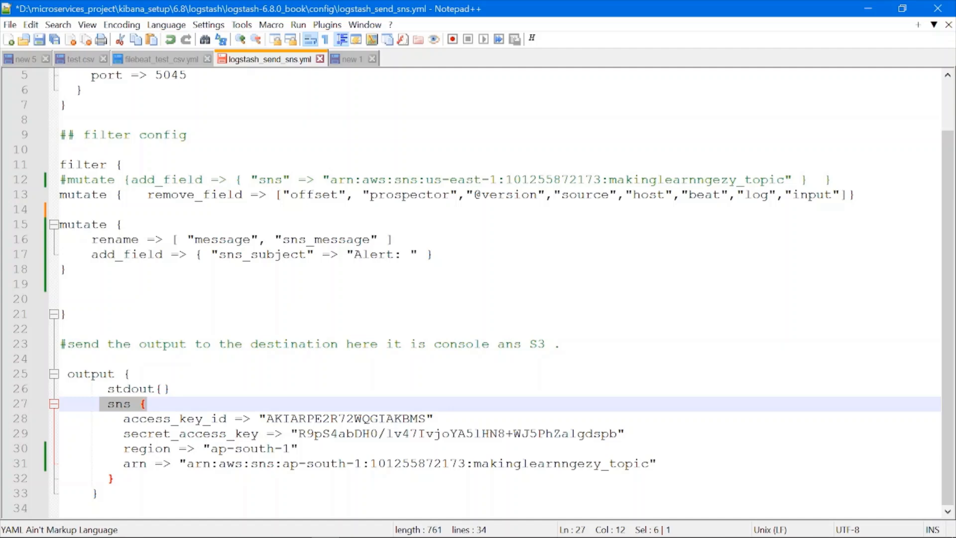
{"action": "left_click", "coordinate": [147, 403]}
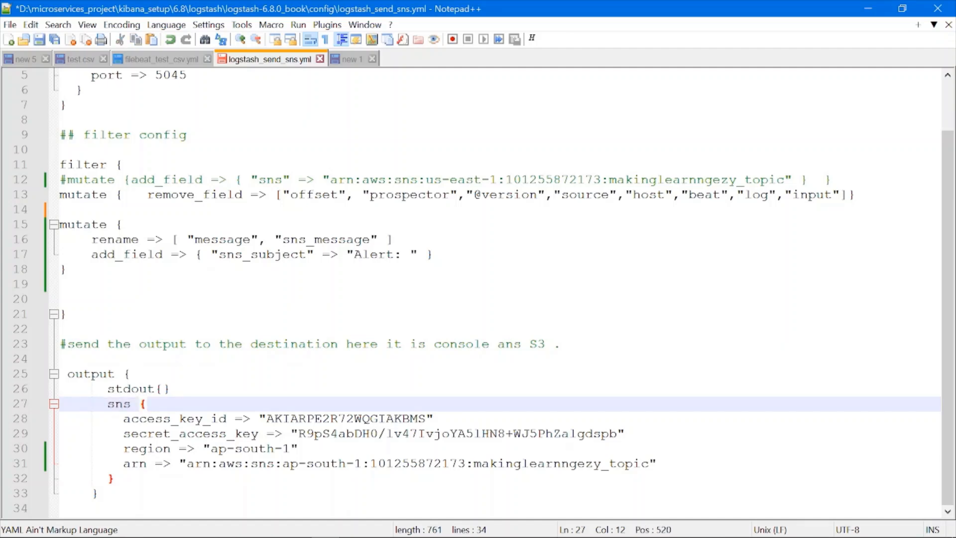
{"action": "left_click_drag", "start_coordinate": [123, 418], "coordinate": [625, 433]}
{"action": "left_click_drag", "start_coordinate": [299, 448], "coordinate": [123, 418]}
{"action": "left_click", "coordinate": [115, 419]}
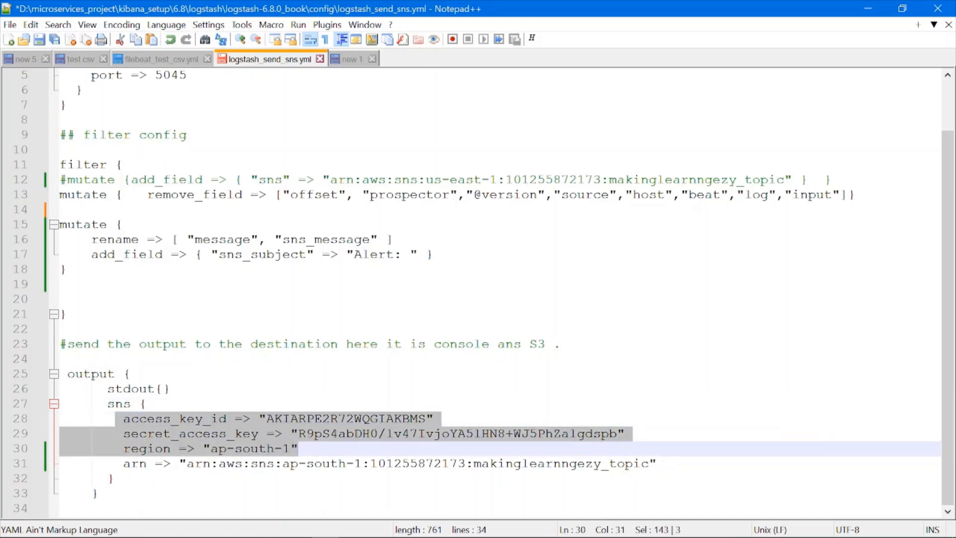
{"action": "key", "text": "shift+Down"}
{"action": "key", "text": "shift+End"}
{"action": "left_click_drag", "start_coordinate": [194, 239], "coordinate": [386, 239]}
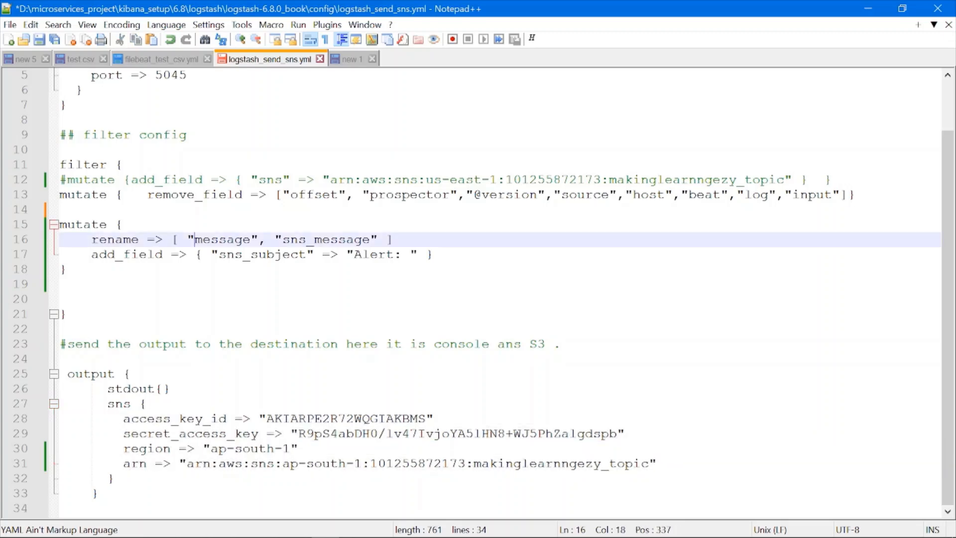
{"action": "left_click_drag", "start_coordinate": [210, 254], "coordinate": [84, 240]}
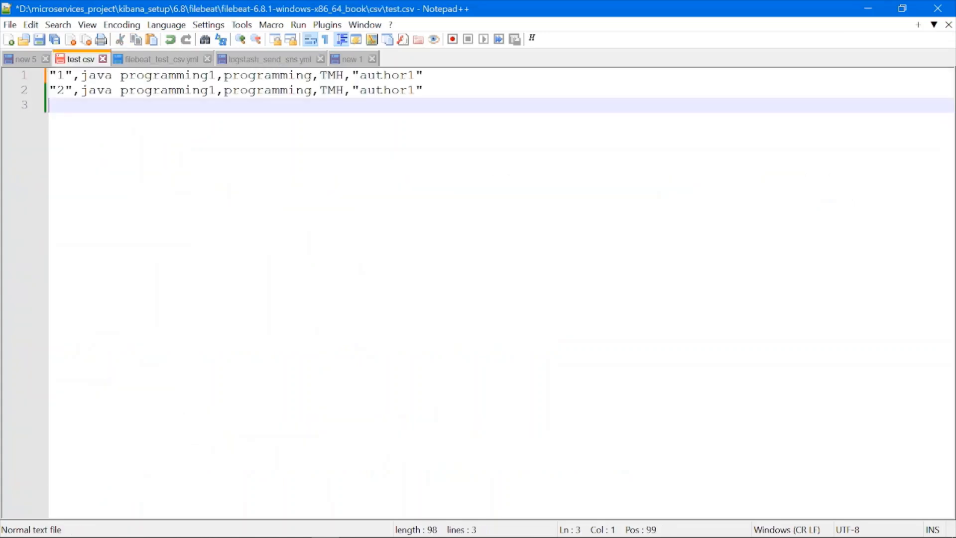
- Check the two book records in test.csv and open filebeat_test_csv.yml
{"action": "key", "text": "shift+Up"}
{"action": "key", "text": "shift+Up"}
{"action": "key", "text": "Down"}
{"action": "key", "text": "Down"}
{"action": "left_click", "coordinate": [155, 59]}
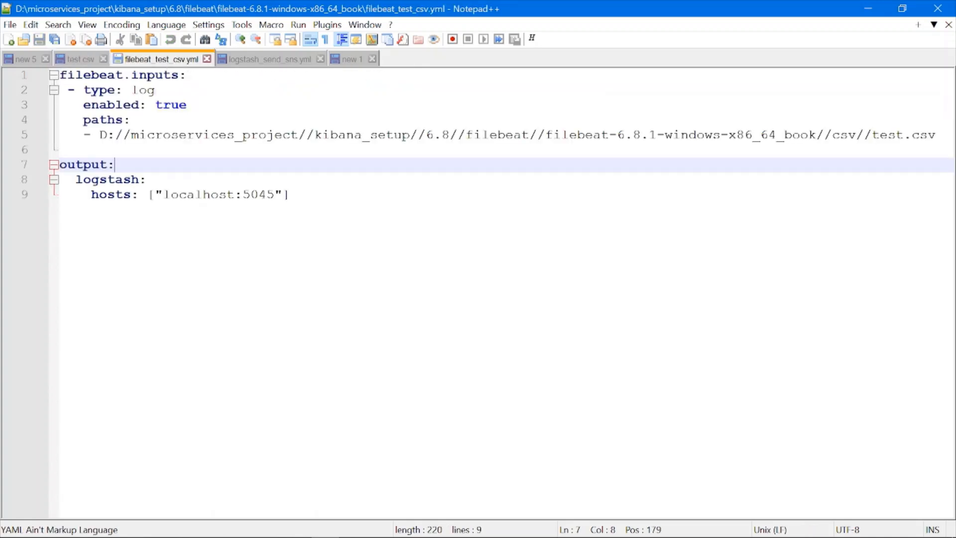
- Check test.csv and filebeat_test_csv.yml, and review the filter and sns output sections of logstash_send_sns.yml
{"action": "left_click", "coordinate": [85, 61]}
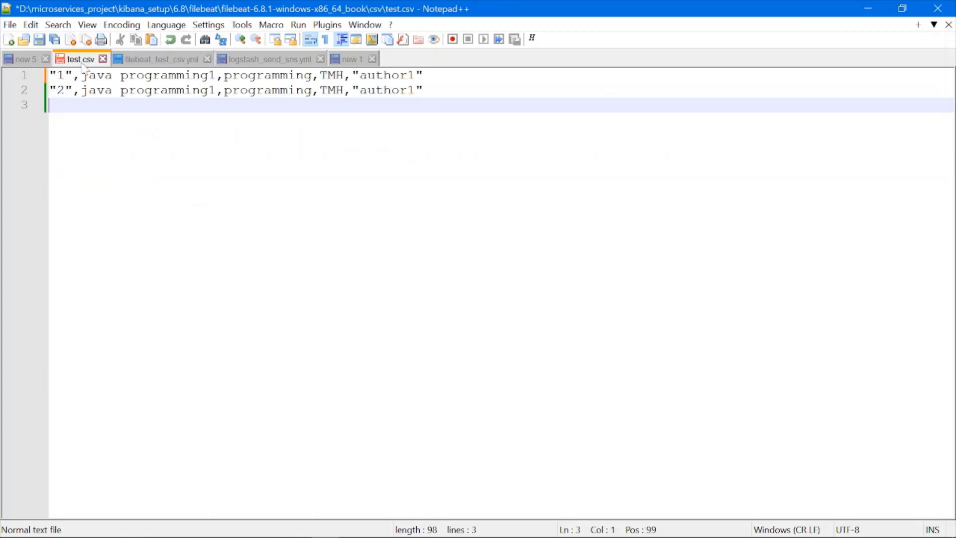
{"action": "left_click", "coordinate": [153, 64]}
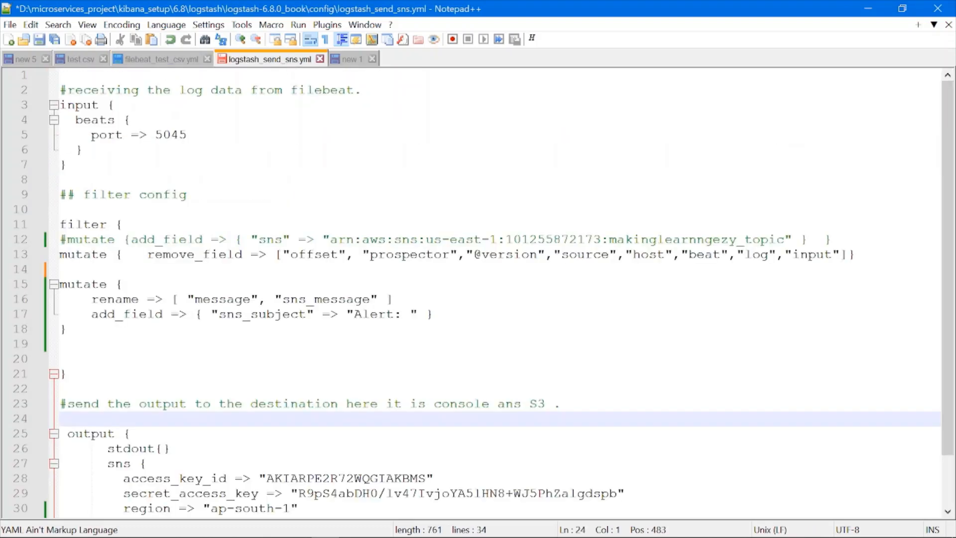
{"action": "scroll", "coordinate": [471, 293], "scroll_direction": "down", "scroll_amount": 2}
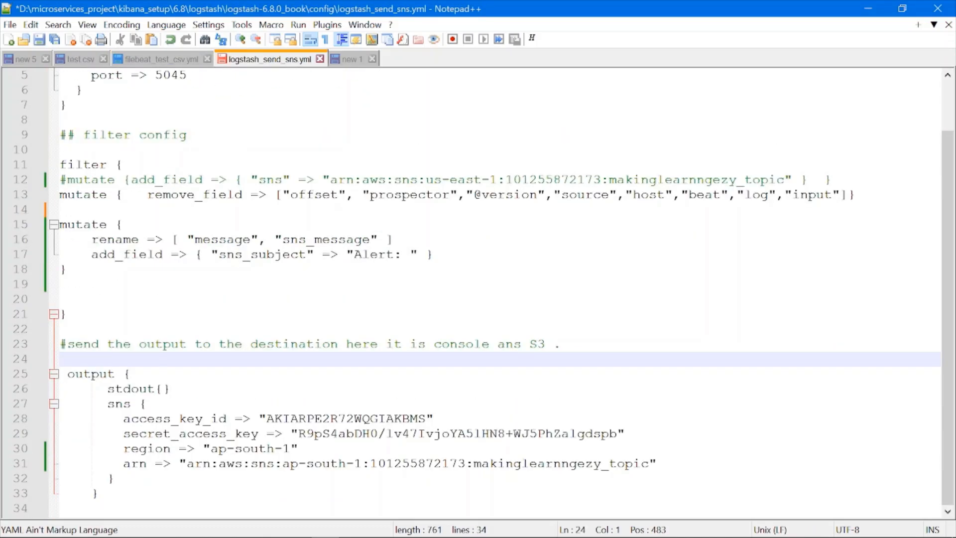
{"action": "left_click", "coordinate": [60, 284]}
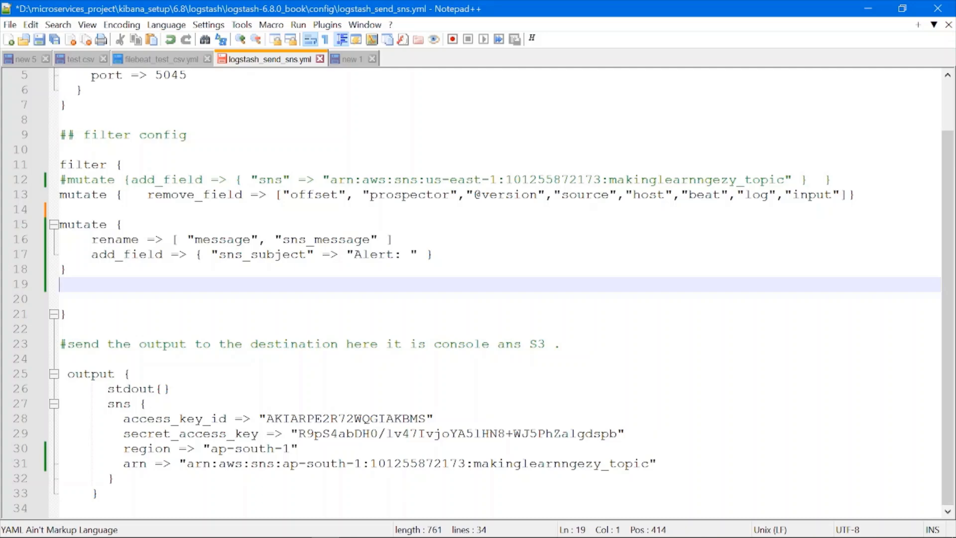
- Switch to the Logstash bin command prompt and run logstash.bat -f with the config path ending in logstash_send_sns.yml
{"action": "key", "text": "alt+Tab"}
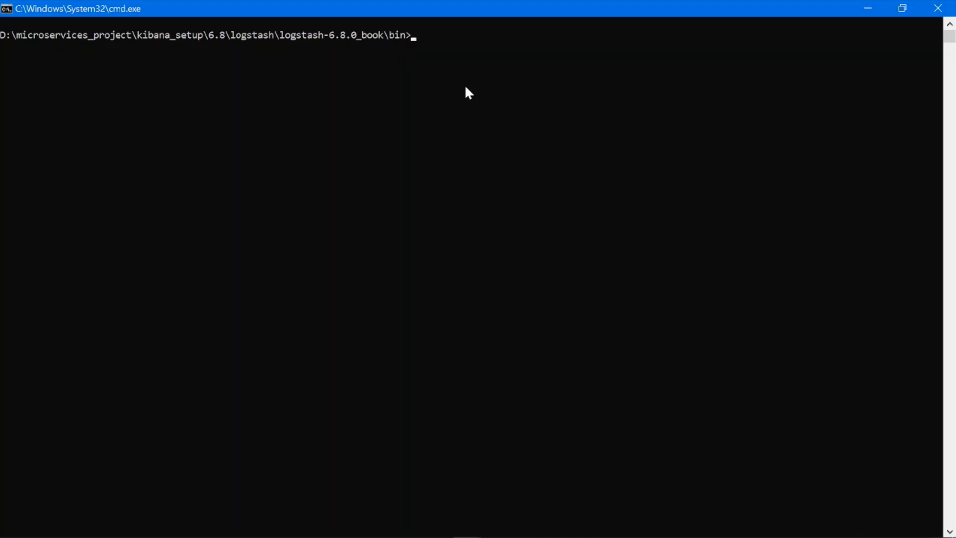
{"action": "key", "text": "Up"}
{"action": "key", "text": "Up"}
{"action": "key", "text": "Up"}
{"action": "key", "text": "Down"}
{"action": "key", "text": "Down"}
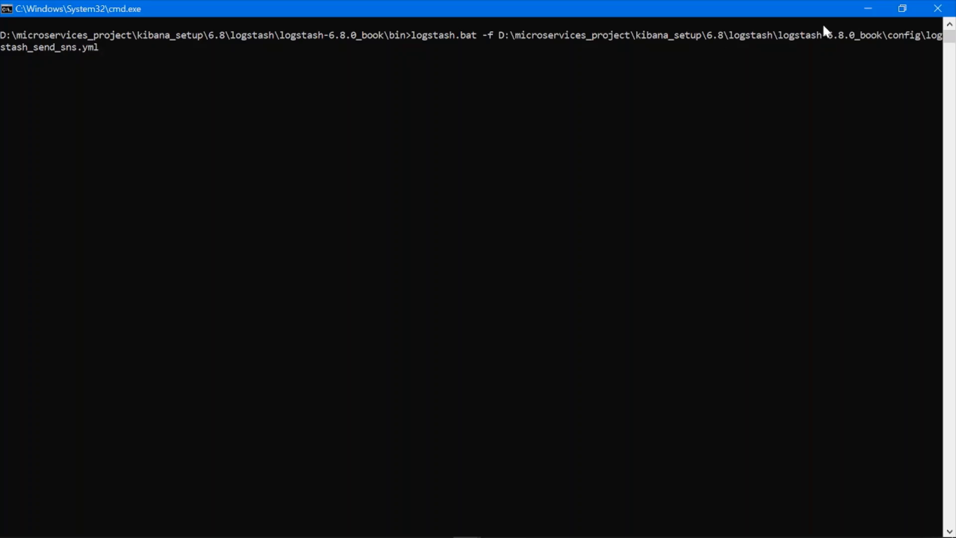
{"action": "left_click_drag", "start_coordinate": [926, 35], "coordinate": [98, 53]}
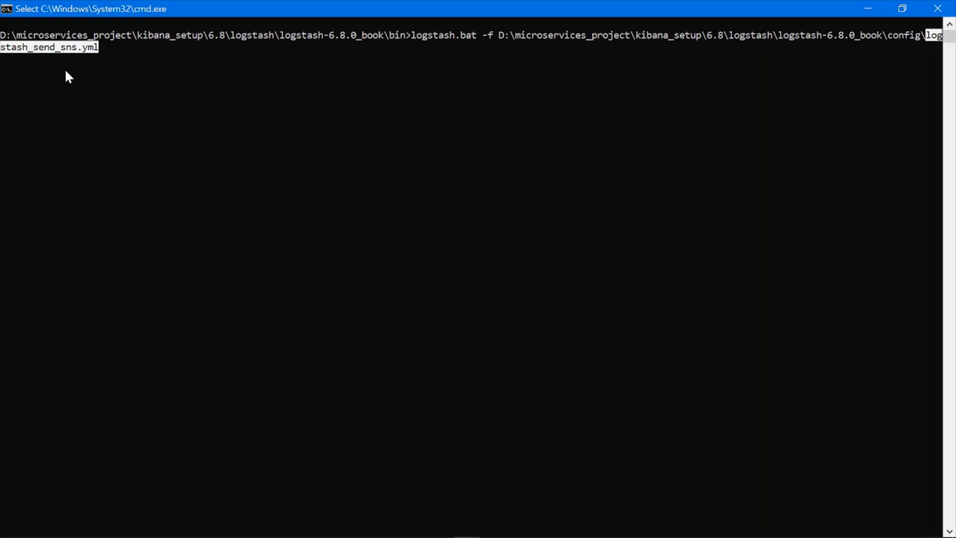
{"action": "key", "text": "Return"}
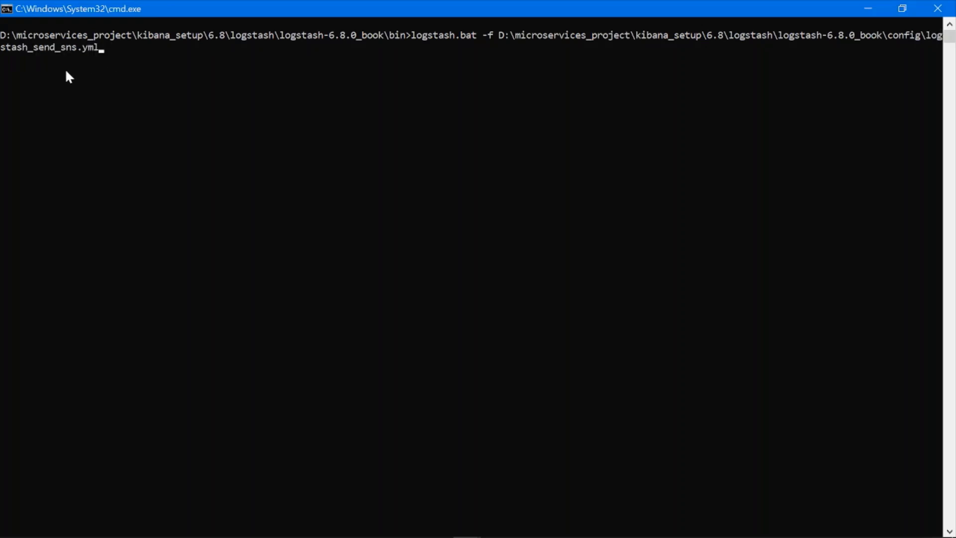
{"action": "key", "text": "Return"}
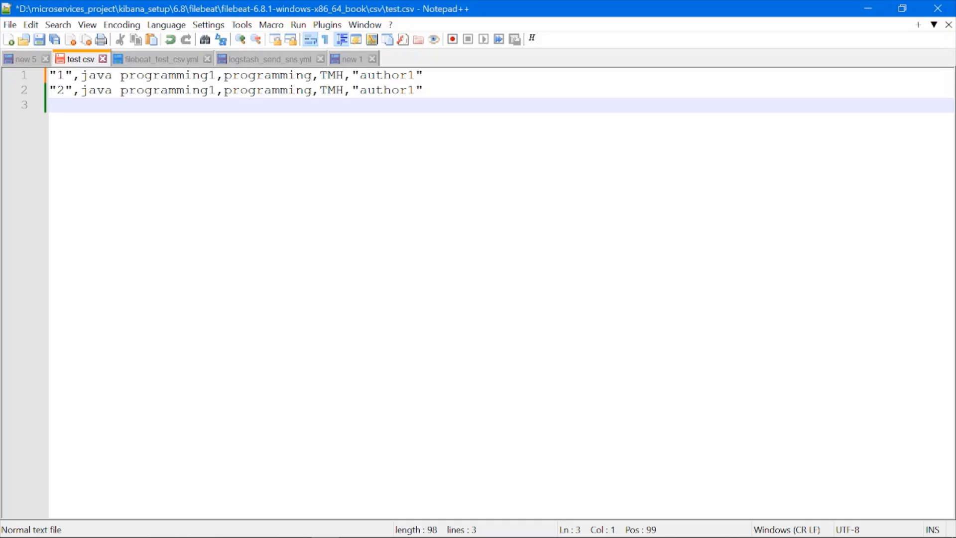
- Move the two book records from test.csv into a new Notepad++ document, save the emptied test.csv, and return to it
{"action": "left_click_drag", "start_coordinate": [424, 90], "coordinate": [1, 80]}
{"action": "key", "text": "ctrl+c"}
{"action": "key", "text": "Delete"}
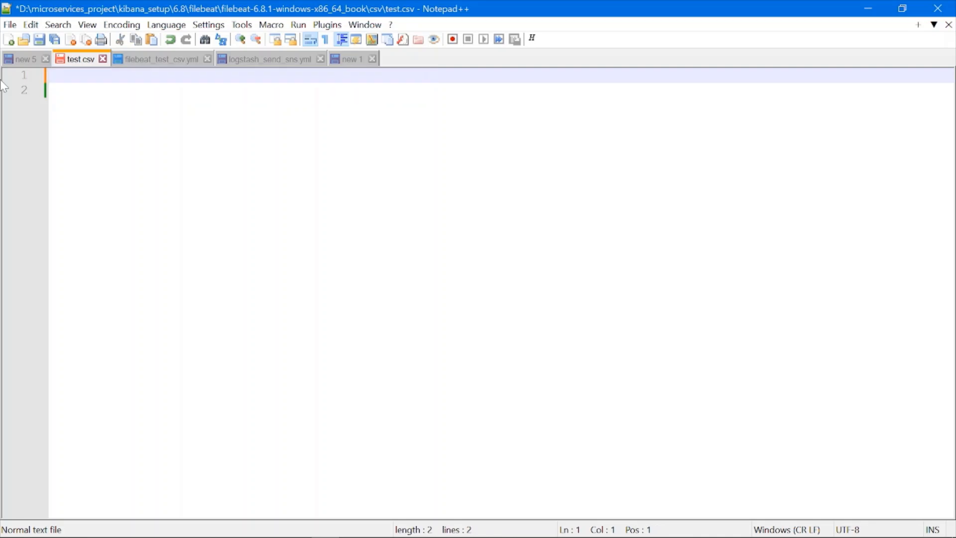
{"action": "key", "text": "ctrl+s"}
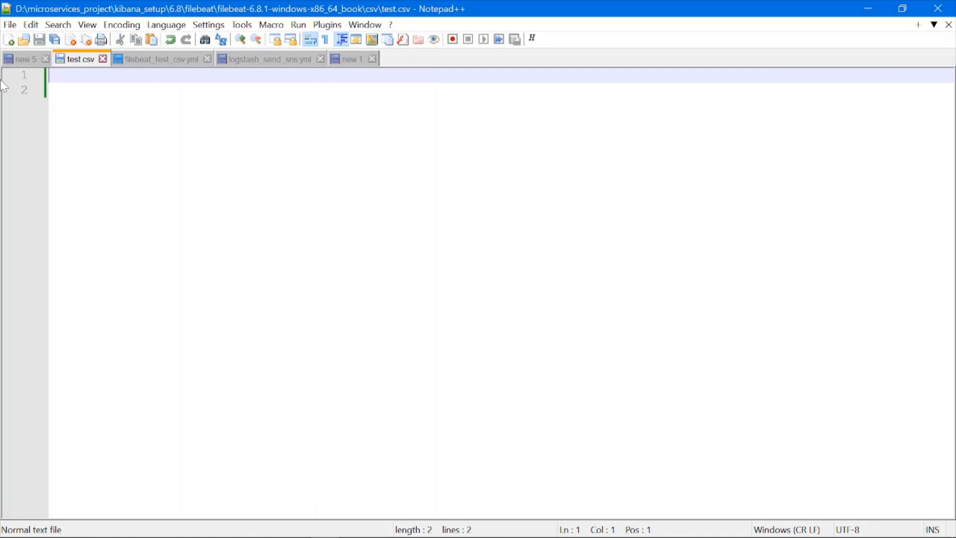
{"action": "double_click", "coordinate": [426, 60]}
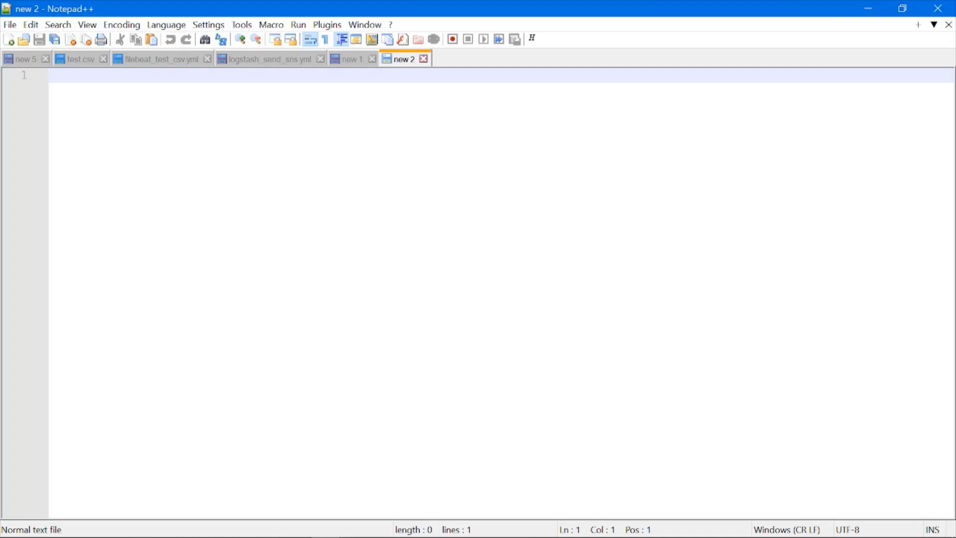
{"action": "key", "text": "ctrl+v"}
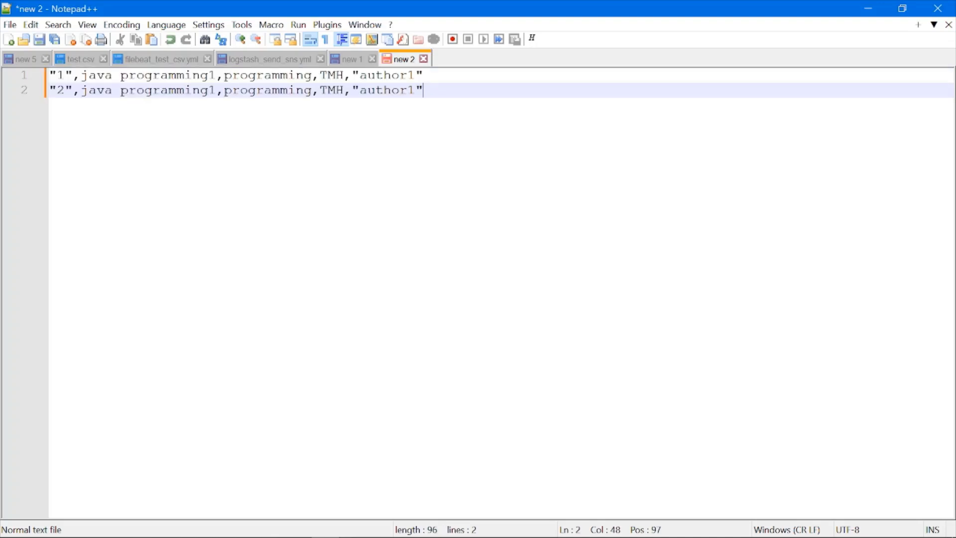
{"action": "left_click", "coordinate": [75, 58]}
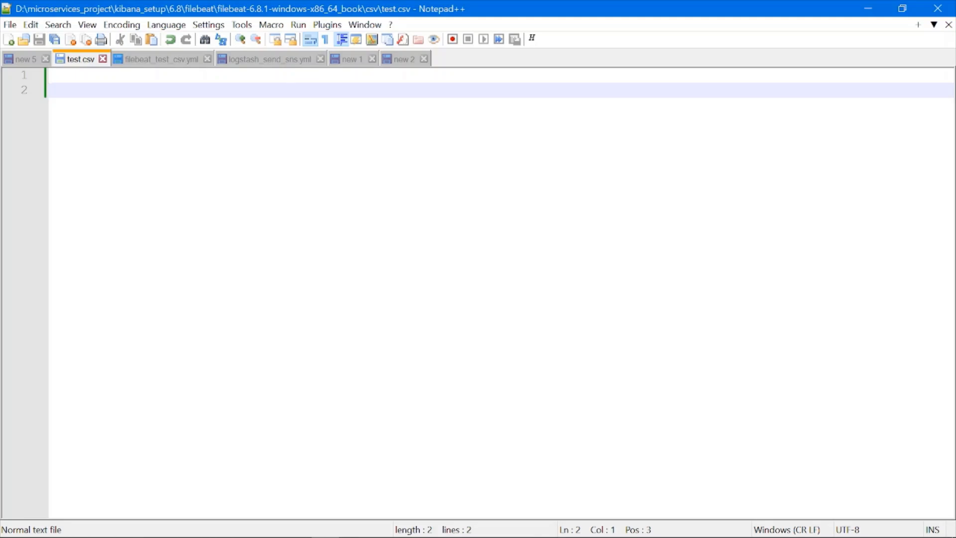
- Switch to the Filebeat command prompt and run filebeat.exe -e -c filebeat_test_csv.yml
{"action": "key", "text": "alt+Tab"}
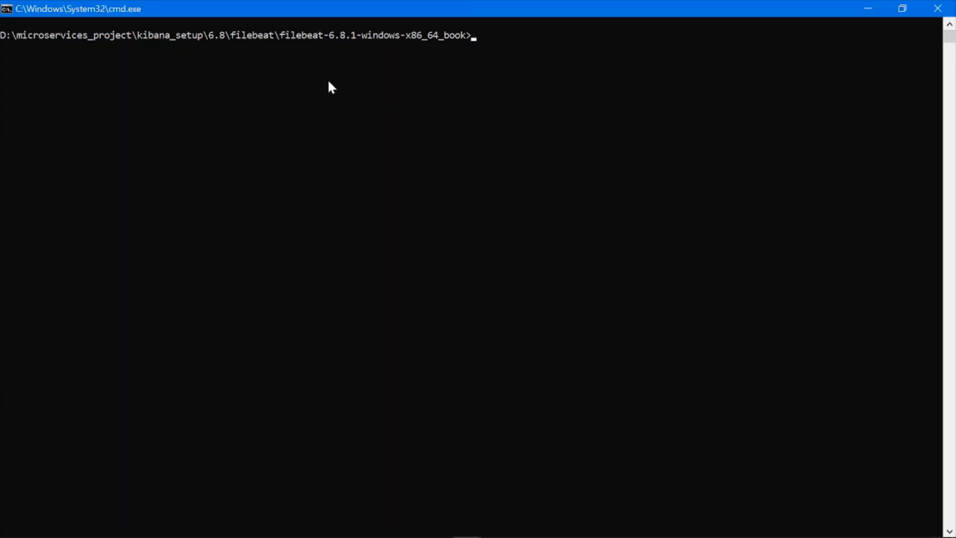
{"action": "key", "text": "Up"}
{"action": "key", "text": "Up"}
{"action": "key", "text": "Down"}
{"action": "key", "text": "Up"}
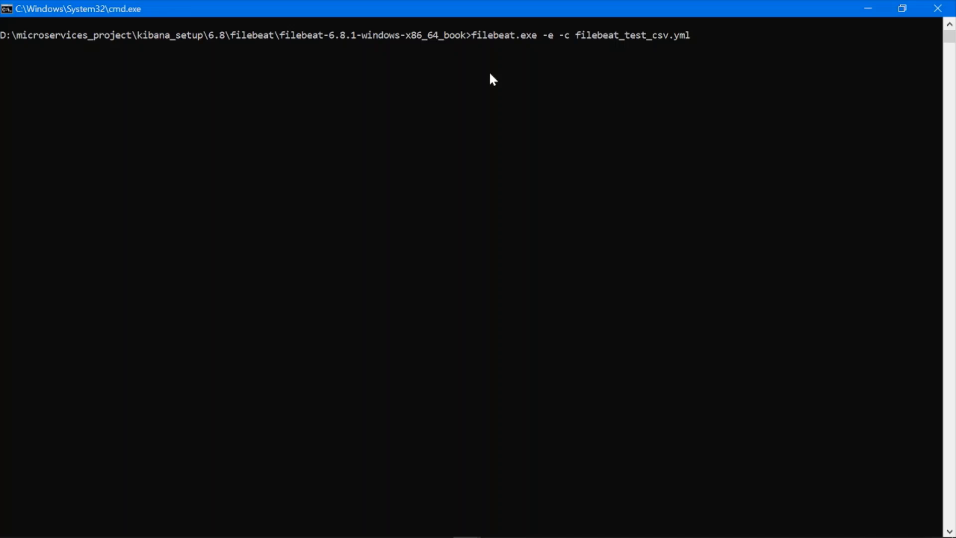
{"action": "left_click_drag", "start_coordinate": [575, 34], "coordinate": [687, 35]}
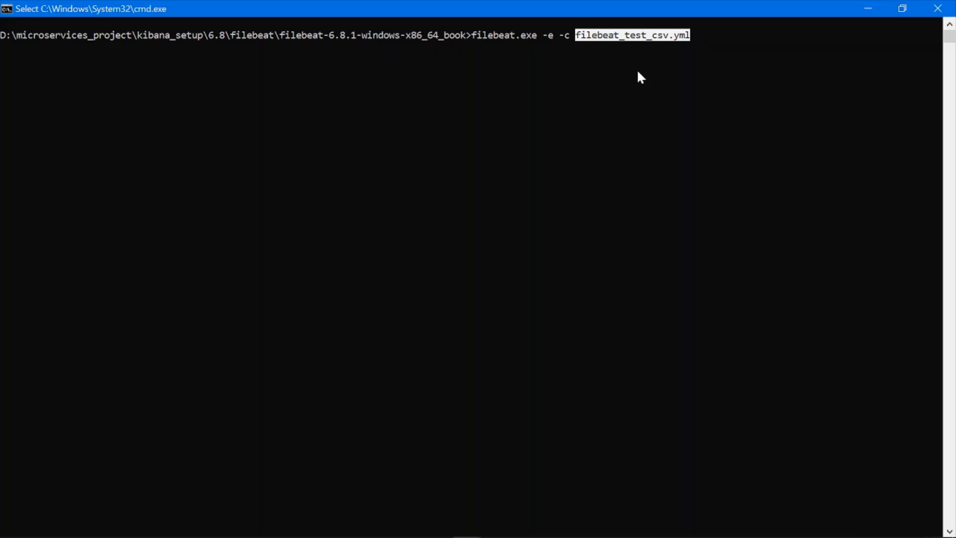
{"action": "key", "text": "Return"}
{"action": "key", "text": "Return"}
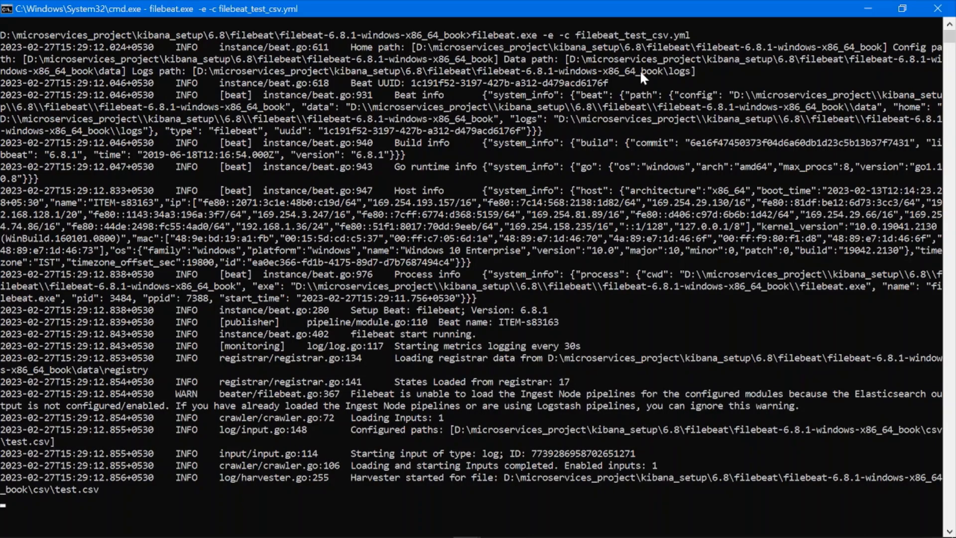
- Switch to the Logstash console and check the startup messages for the server port and API endpoint
{"action": "key", "text": "alt+Tab"}
{"action": "left_click", "coordinate": [386, 322]}
{"action": "key", "text": "Escape"}
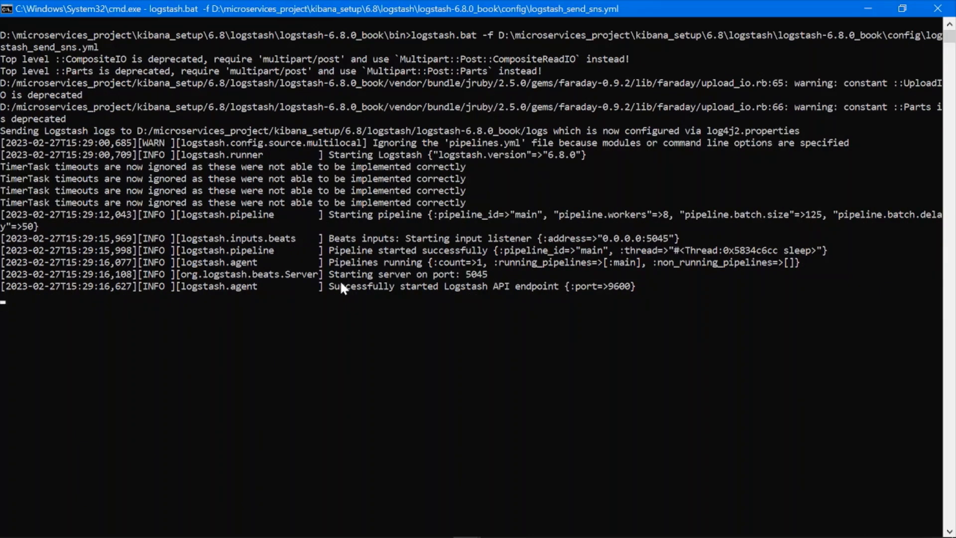
{"action": "left_click_drag", "start_coordinate": [327, 288], "coordinate": [657, 291]}
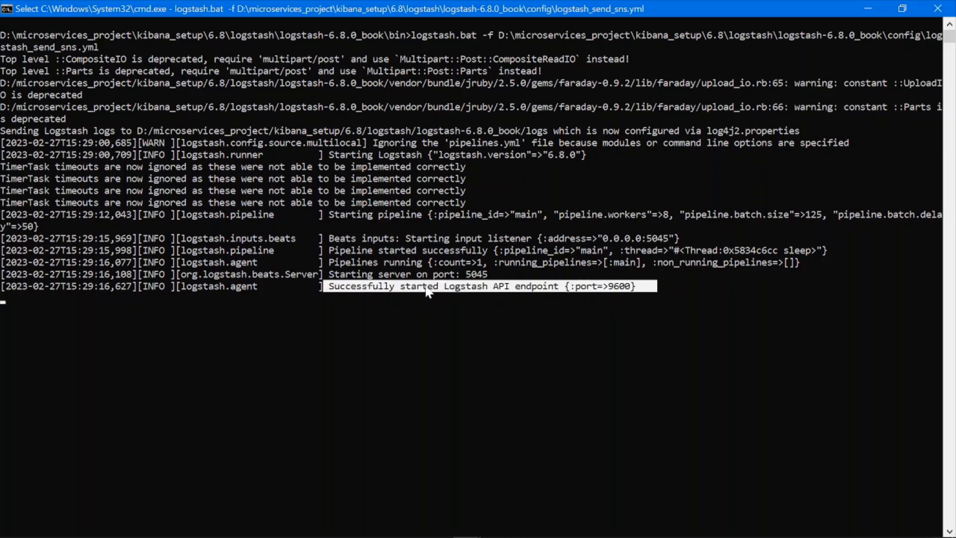
{"action": "left_click_drag", "start_coordinate": [330, 275], "coordinate": [562, 275]}
{"action": "left_click", "coordinate": [483, 294]}
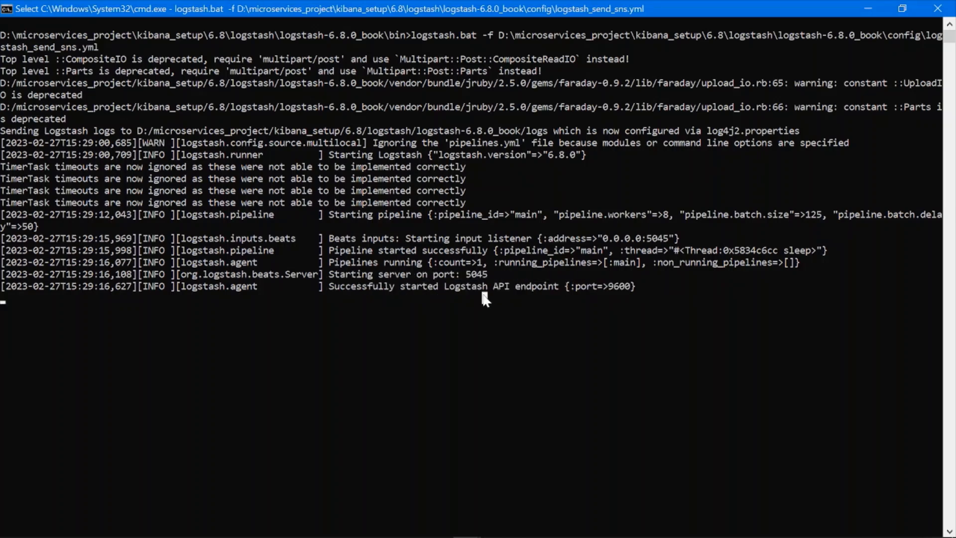
{"action": "key", "text": "Escape"}
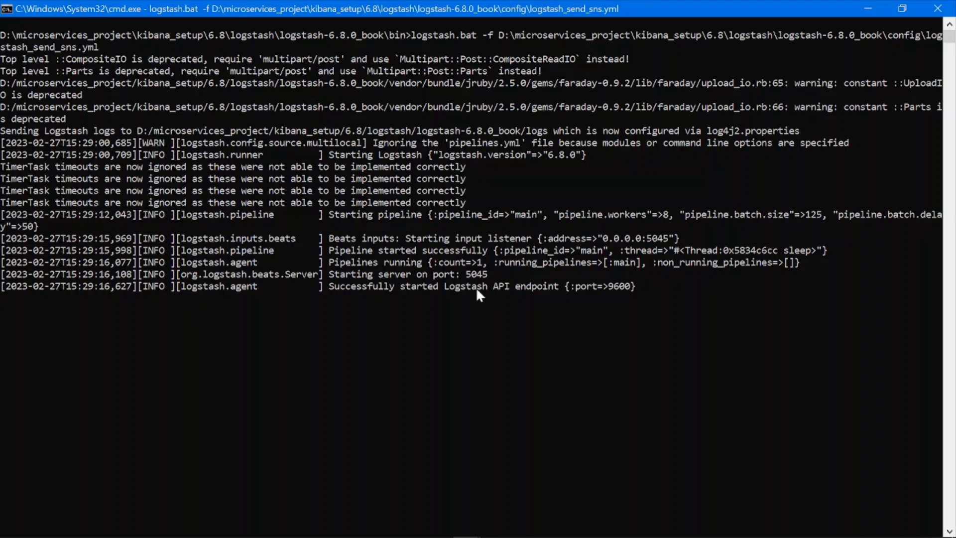
- Check the Filebeat console log for its start message and review the harvester and monitoring entries
{"action": "left_click_drag", "start_coordinate": [351, 334], "coordinate": [524, 337]}
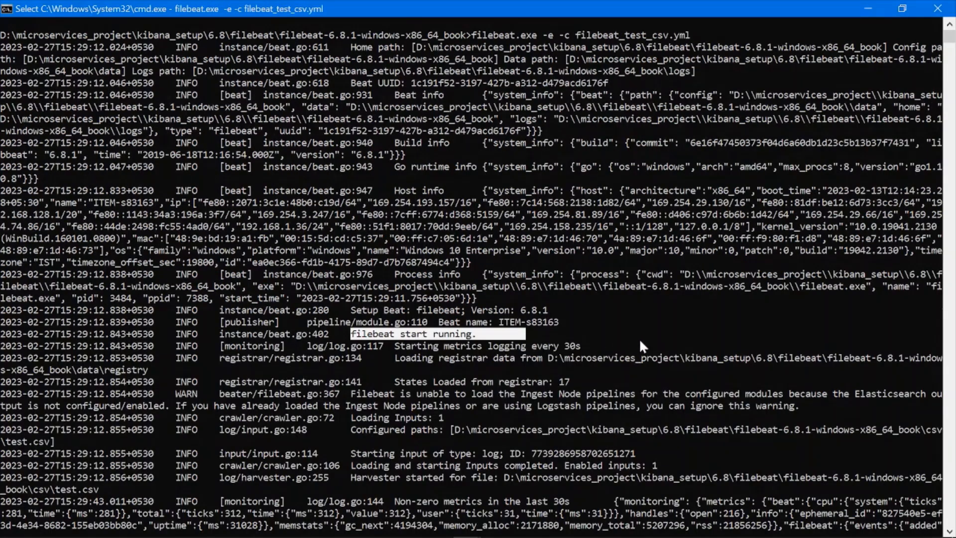
{"action": "scroll", "coordinate": [638, 338], "scroll_direction": "down", "scroll_amount": 8}
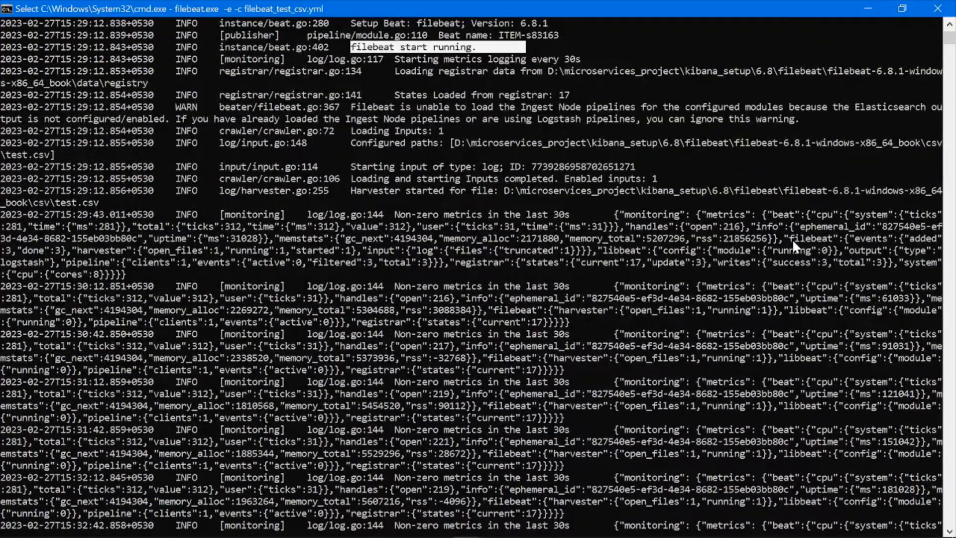
{"action": "scroll", "coordinate": [499, 270], "scroll_direction": "down", "scroll_amount": 9}
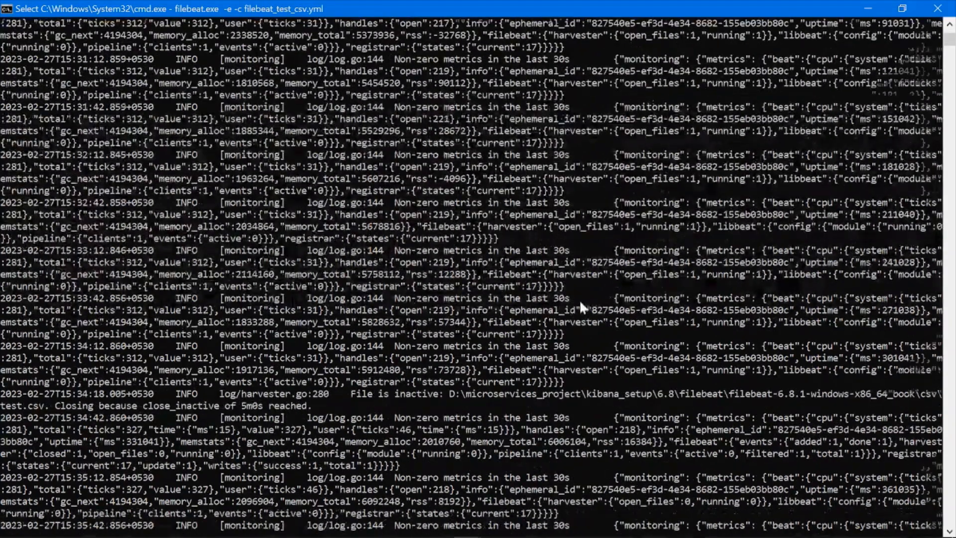
{"action": "scroll", "coordinate": [581, 302], "scroll_direction": "down", "scroll_amount": 3}
{"action": "right_click", "coordinate": [583, 302]}
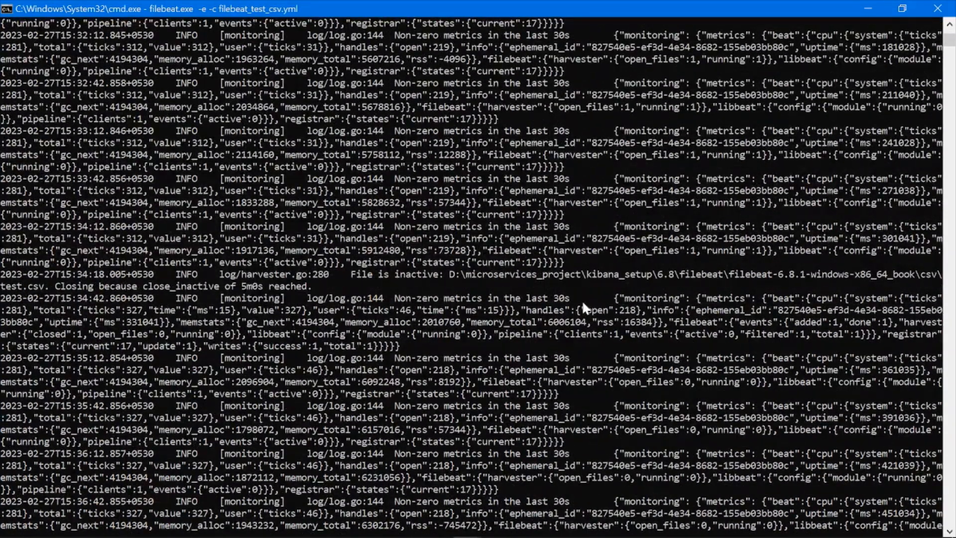
- Copy the two book records from the new 2 document into test.csv, add a line break after them, and save the file
{"action": "key", "text": "alt+Tab"}
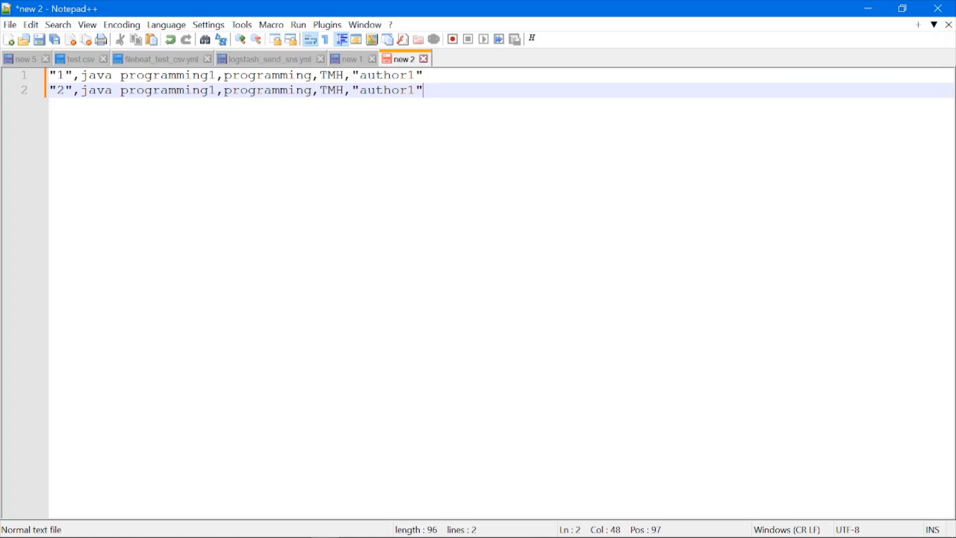
{"action": "key", "text": "ctrl+a"}
{"action": "key", "text": "ctrl+c"}
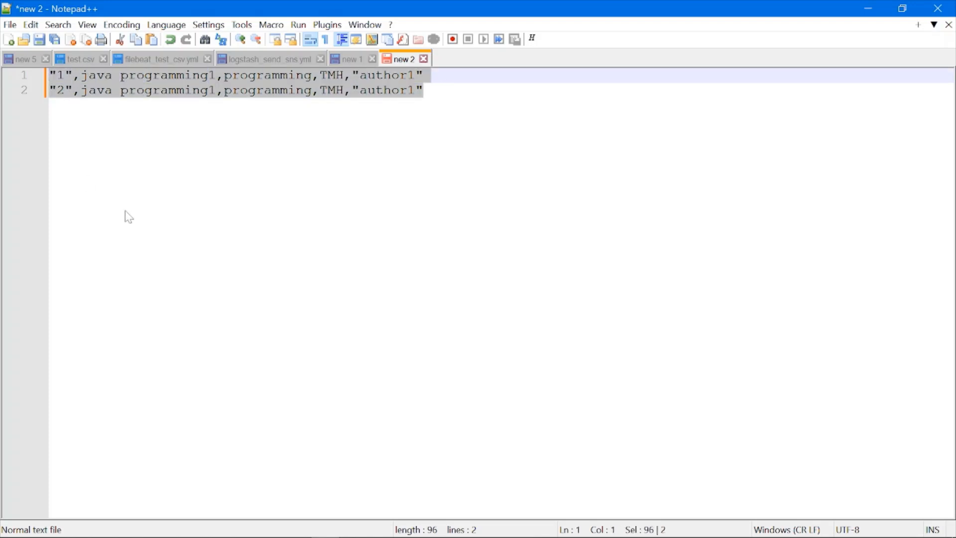
{"action": "left_click", "coordinate": [158, 221]}
{"action": "left_click", "coordinate": [82, 59]}
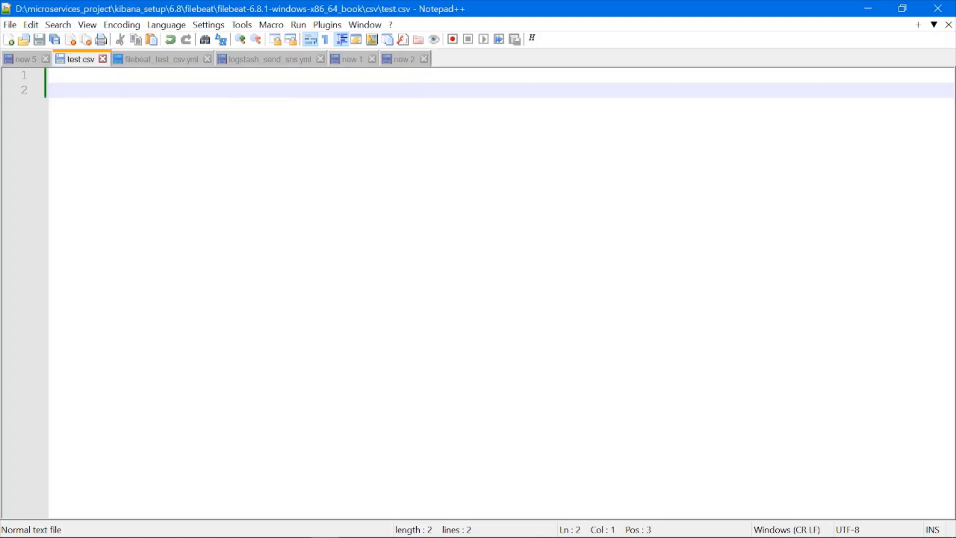
{"action": "key", "text": "Up"}
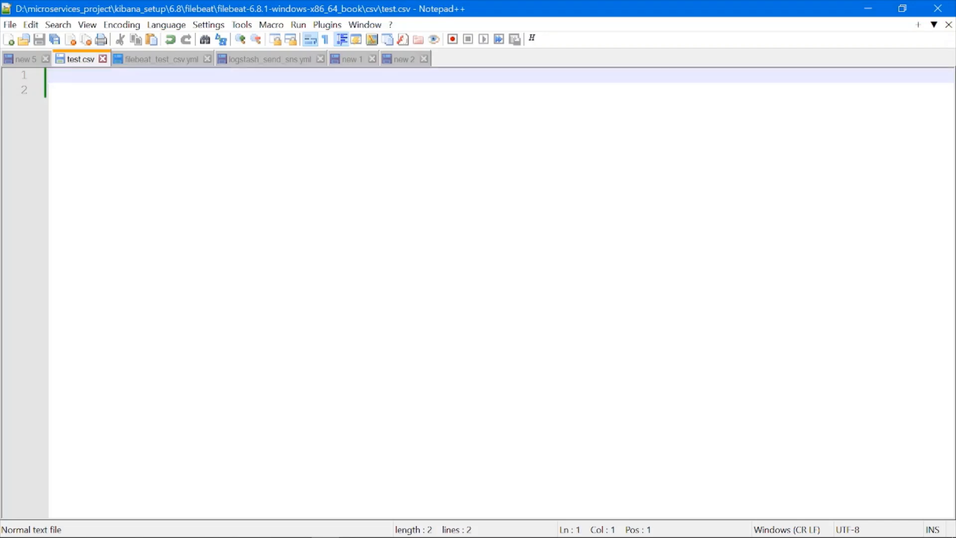
{"action": "key", "text": "ctrl+v"}
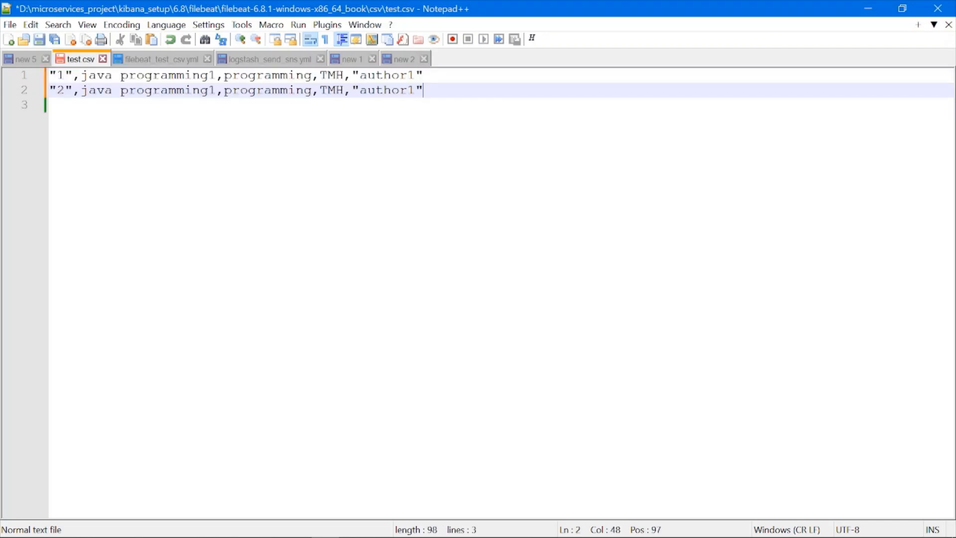
{"action": "key", "text": "Return"}
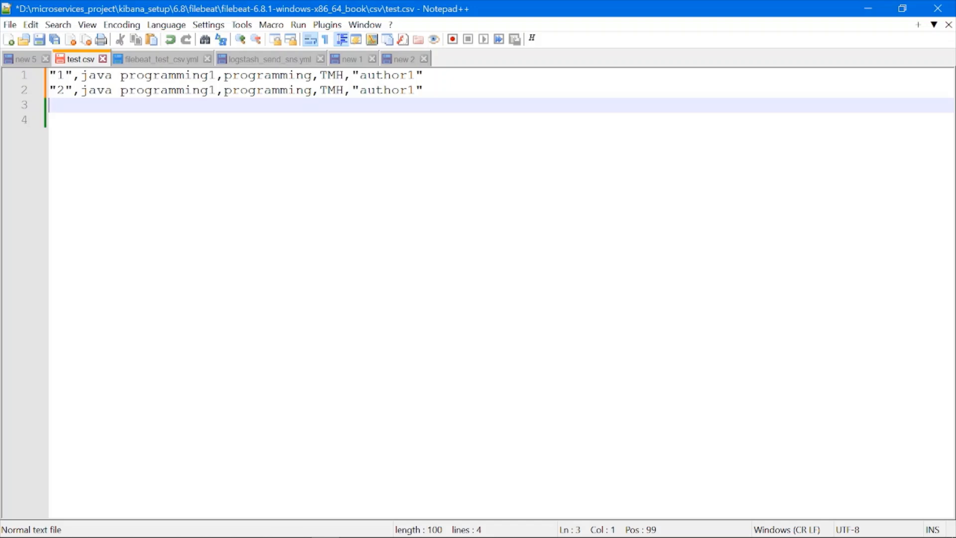
{"action": "key", "text": "ctrl+s"}
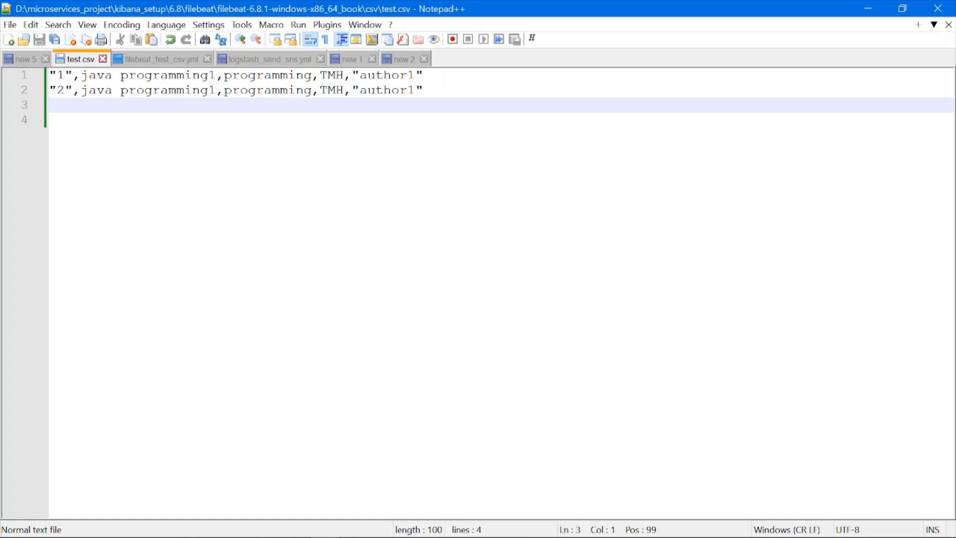
- Switch to the Logstash console and examine the two output events with their sns_message and sns_subject fields
{"action": "key", "text": "alt+Tab"}
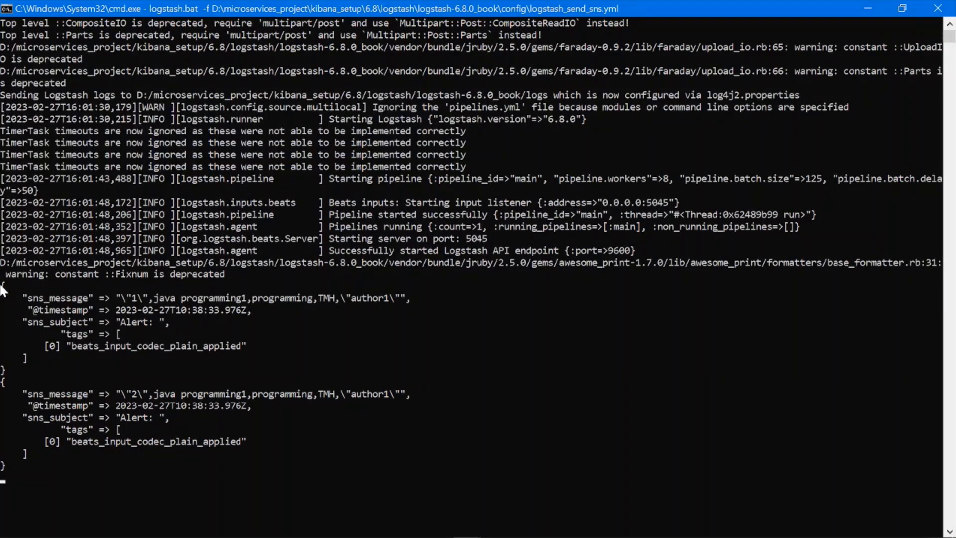
{"action": "left_click_drag", "start_coordinate": [1, 286], "coordinate": [11, 366]}
{"action": "left_click_drag", "start_coordinate": [9, 478], "coordinate": [38, 370]}
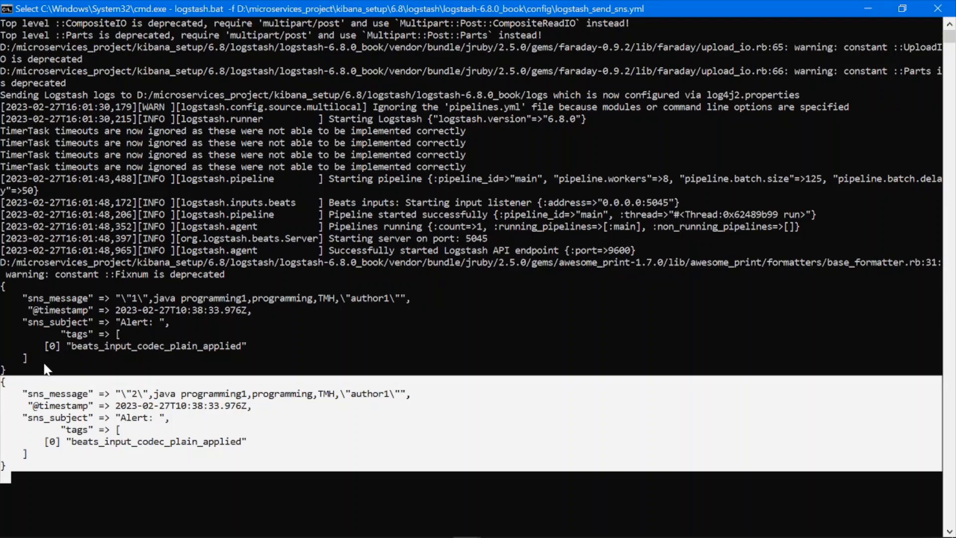
{"action": "left_click_drag", "start_coordinate": [2, 290], "coordinate": [73, 367]}
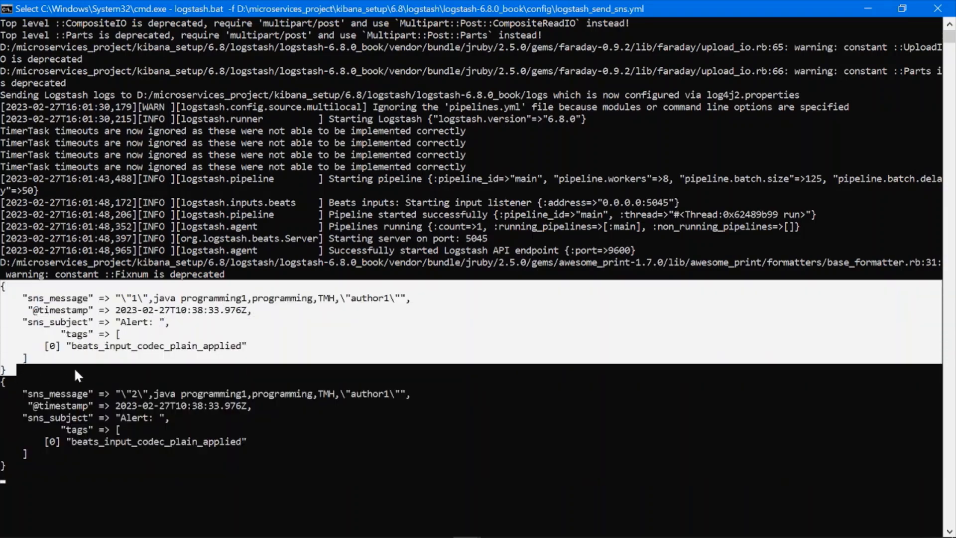
{"action": "left_click", "coordinate": [14, 332]}
{"action": "right_click", "coordinate": [18, 295]}
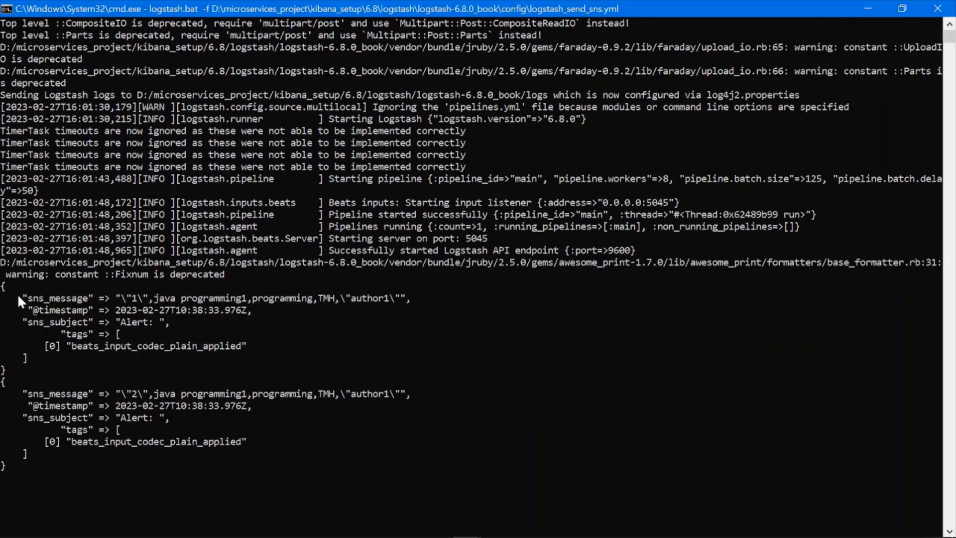
- Inspect the first output event's sns_message value, including its record number, and compare it with the sns_subject field
{"action": "left_click_drag", "start_coordinate": [27, 297], "coordinate": [88, 298]}
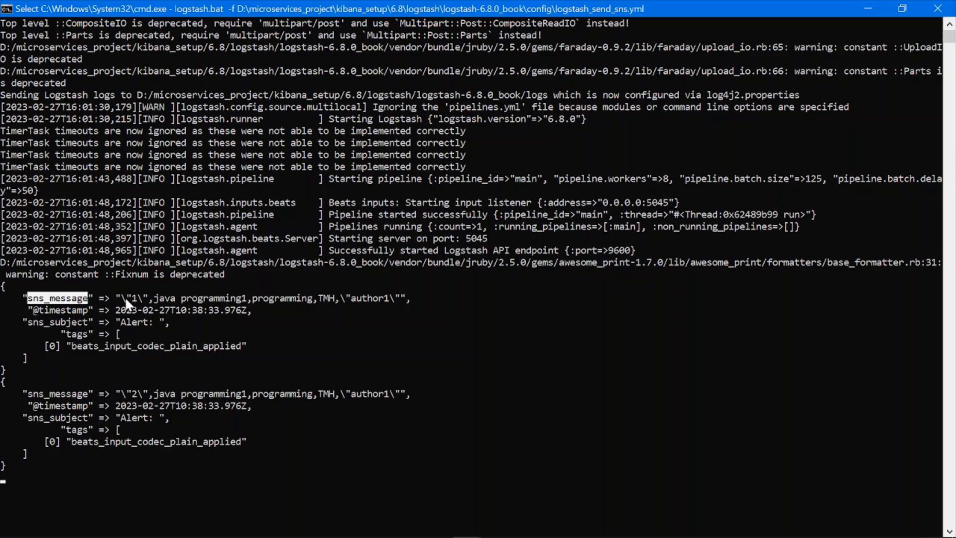
{"action": "left_click_drag", "start_coordinate": [122, 297], "coordinate": [315, 300]}
{"action": "left_click_drag", "start_coordinate": [388, 302], "coordinate": [397, 302]}
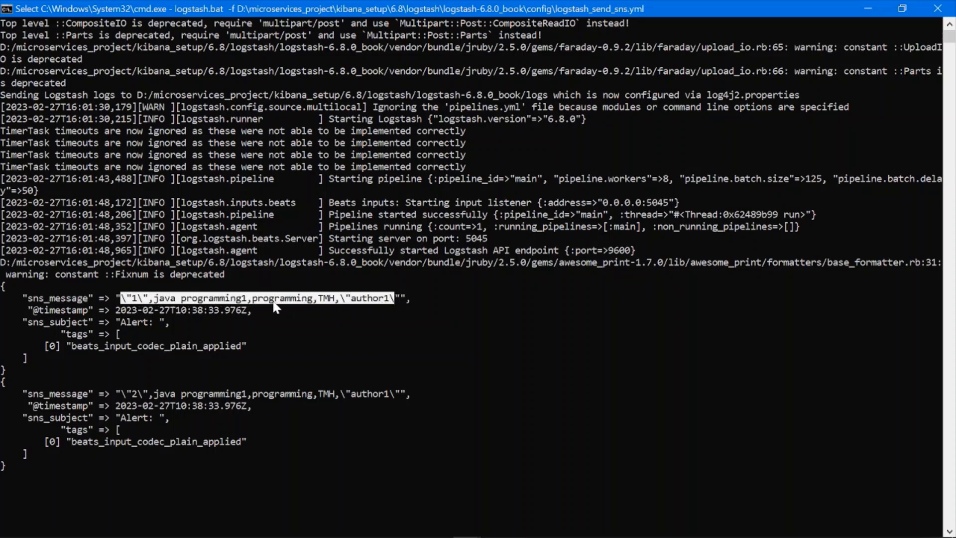
{"action": "left_click", "coordinate": [132, 297]}
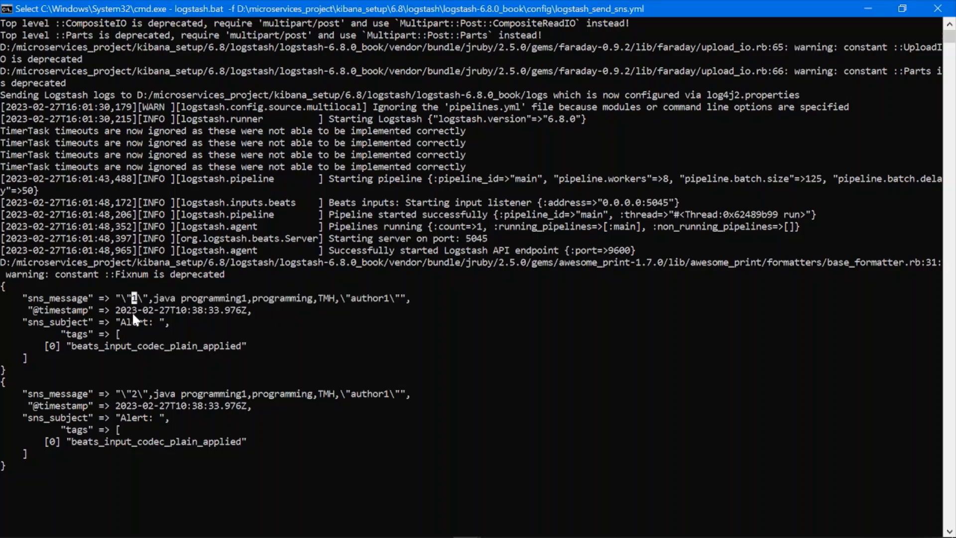
{"action": "left_click", "coordinate": [142, 297]}
{"action": "left_click_drag", "start_coordinate": [28, 321], "coordinate": [93, 323]}
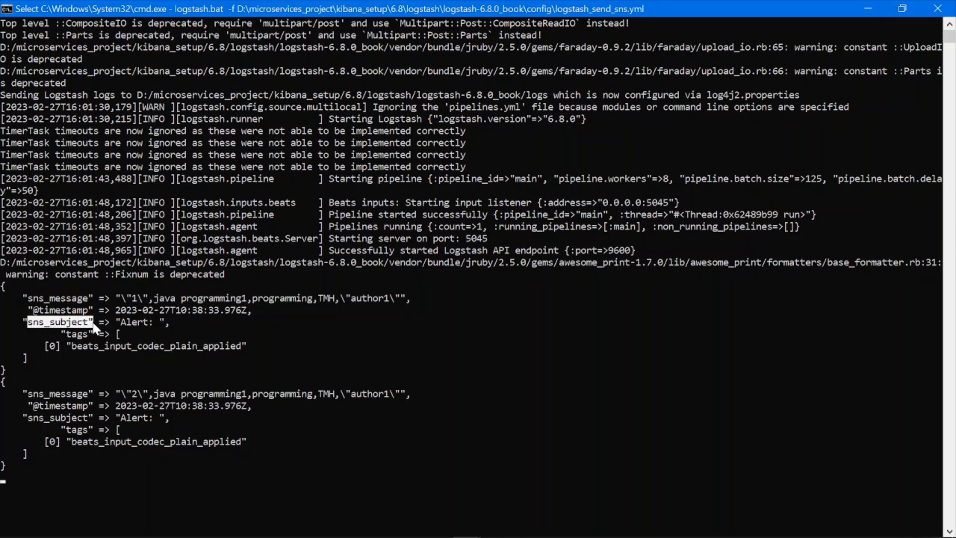
{"action": "left_click", "coordinate": [52, 323]}
{"action": "left_click_drag", "start_coordinate": [52, 322], "coordinate": [84, 322]}
{"action": "left_click_drag", "start_coordinate": [25, 296], "coordinate": [87, 297]}
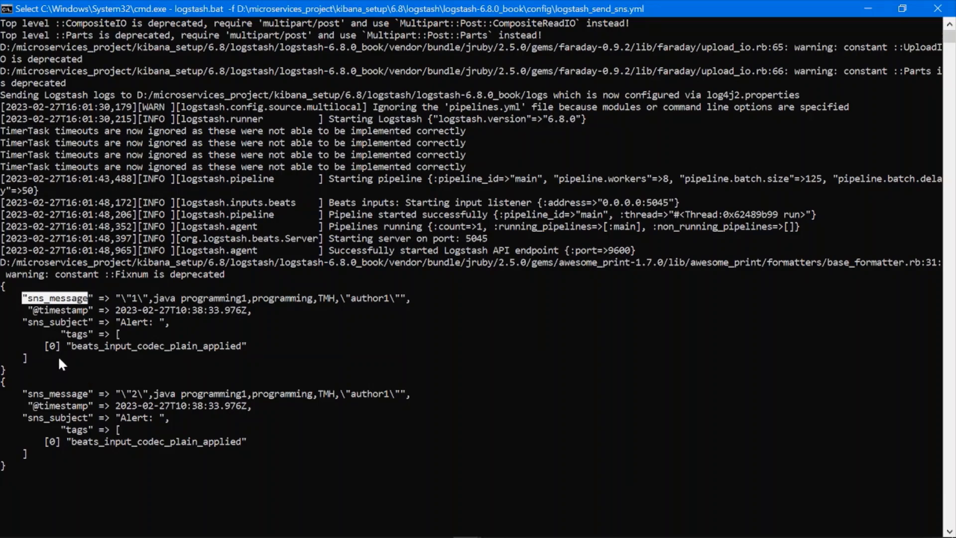
{"action": "key", "text": "Escape"}
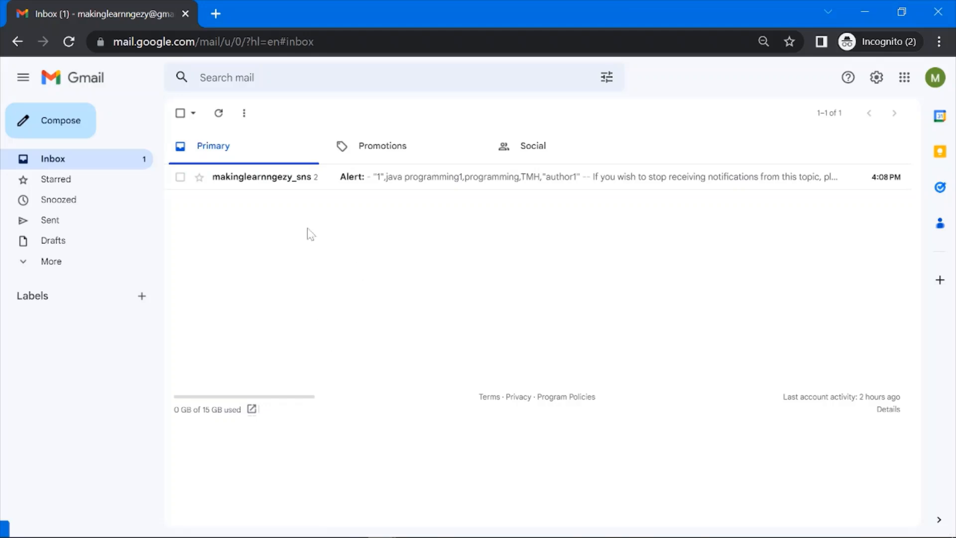
- Switch to the Gmail inbox, open the Alert: conversation, and check the subject and the record text of both SNS notification emails
{"action": "left_click", "coordinate": [297, 190]}
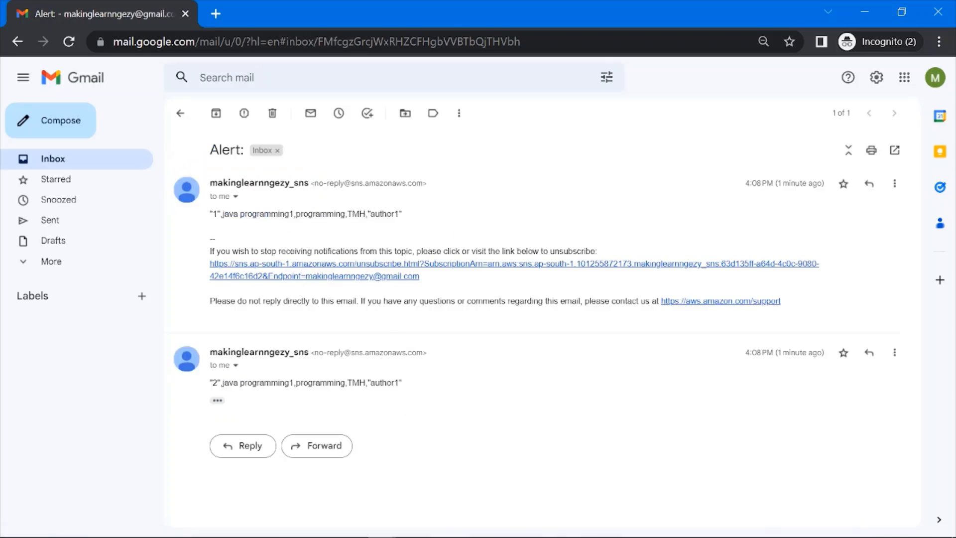
{"action": "double_click", "coordinate": [214, 213]}
{"action": "left_click", "coordinate": [217, 400]}
{"action": "double_click", "coordinate": [215, 382]}
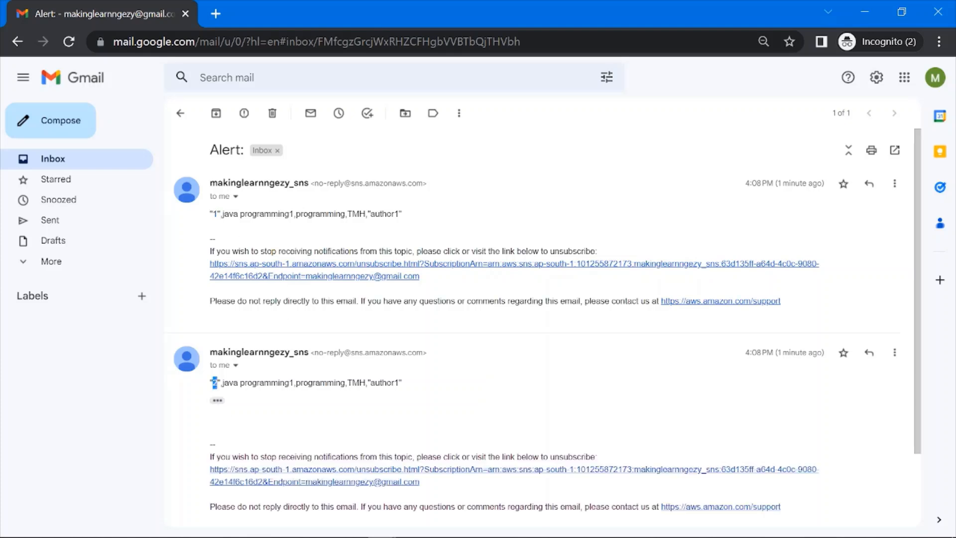
{"action": "left_click_drag", "start_coordinate": [208, 152], "coordinate": [251, 153]}
{"action": "left_click", "coordinate": [423, 147]}
{"action": "scroll", "coordinate": [482, 328], "scroll_direction": "down", "scroll_amount": 1}
{"action": "scroll", "coordinate": [470, 357], "scroll_direction": "up", "scroll_amount": 1}
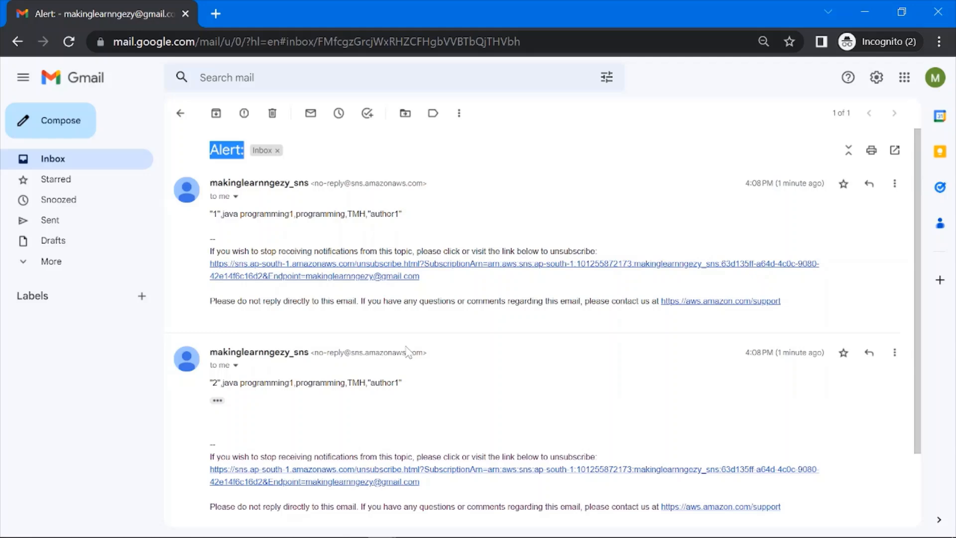
- Switch to logstash_send_sns.yml in Notepad++ and review the sns_subject value in the mutate filter
{"action": "key", "text": "alt+Tab"}
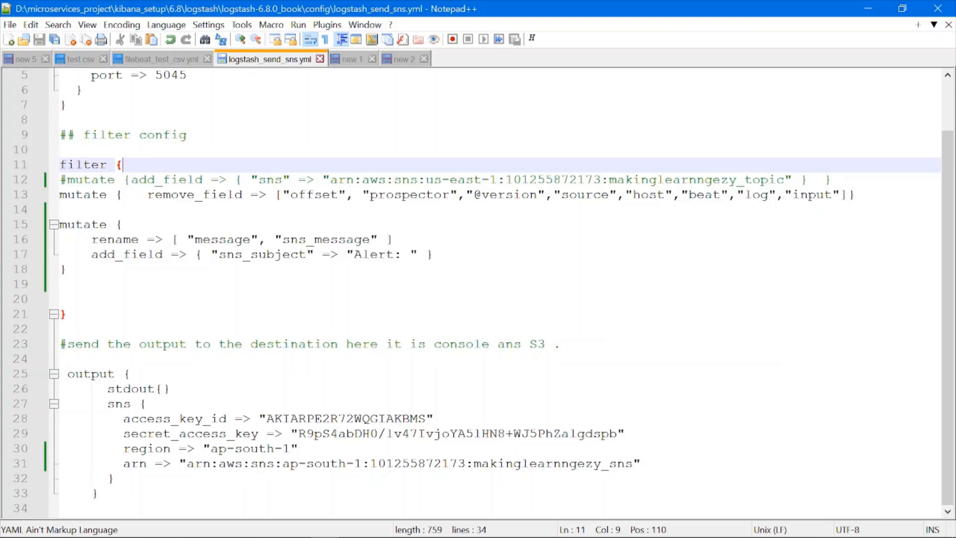
{"action": "left_click_drag", "start_coordinate": [354, 254], "coordinate": [409, 254]}
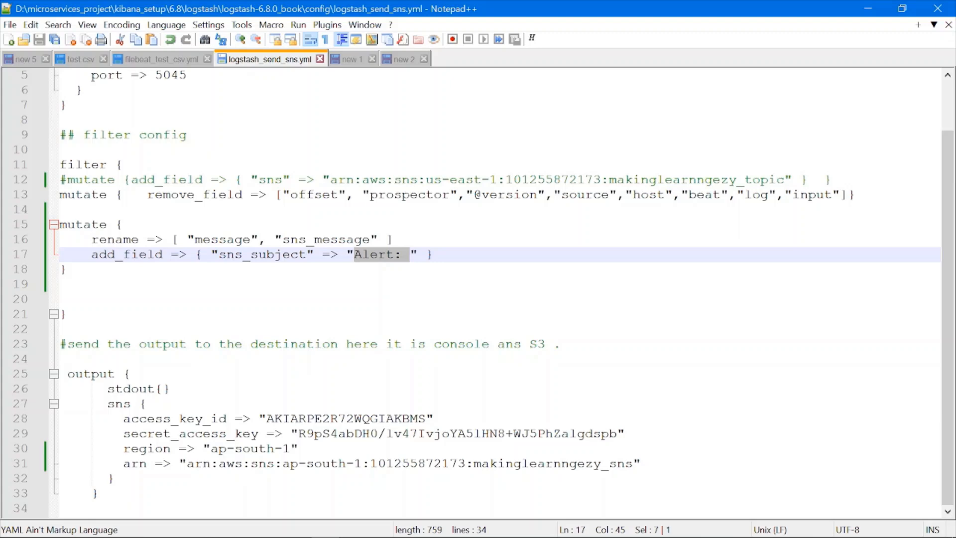
{"action": "left_click_drag", "start_coordinate": [354, 255], "coordinate": [402, 254]}
{"action": "left_click", "coordinate": [123, 224]}
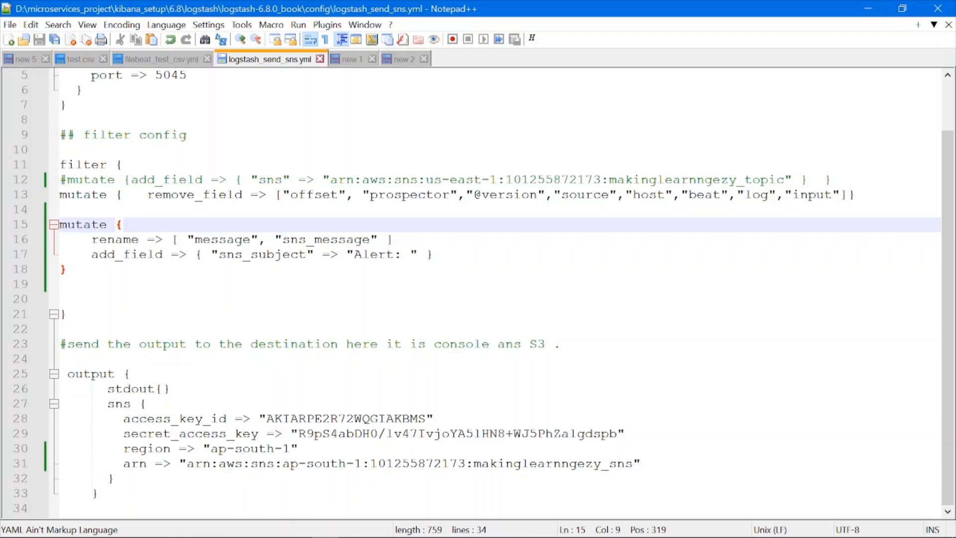
- Switch to the Jamboard and draw a bracket beside the check marks, spanning the AWS SNS and Logstash pipeline configuration items
{"action": "key", "text": "alt+Tab"}
{"action": "mouse_move", "coordinate": [646, 186]}
{"action": "left_mouse_down"}
{"action": "mouse_move", "coordinate": [701, 209]}
{"action": "mouse_move", "coordinate": [683, 299]}
{"action": "left_mouse_up"}
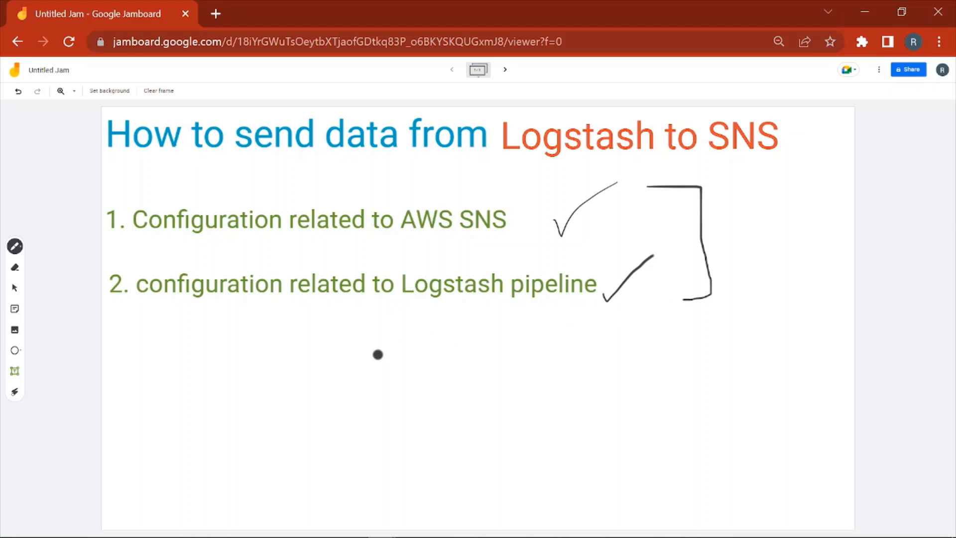